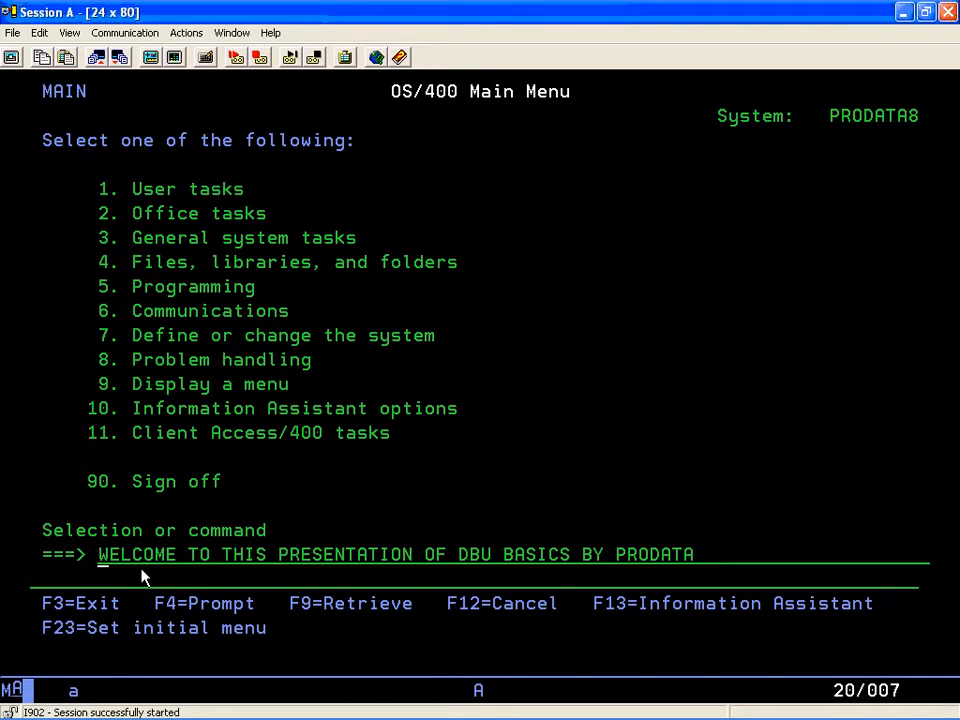
# Step: Clear the welcome text from the command line and run EDTLIBL to edit the library list
pyautogui.press('End')
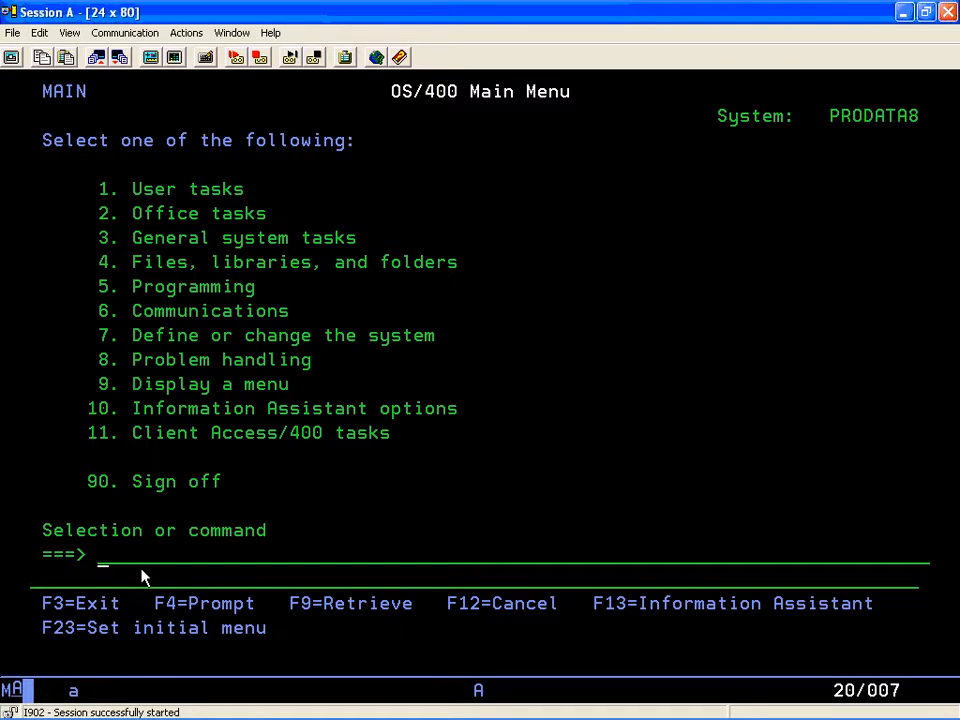
pyautogui.write('E')
pyautogui.write('DTLIBL')
pyautogui.press('Return')
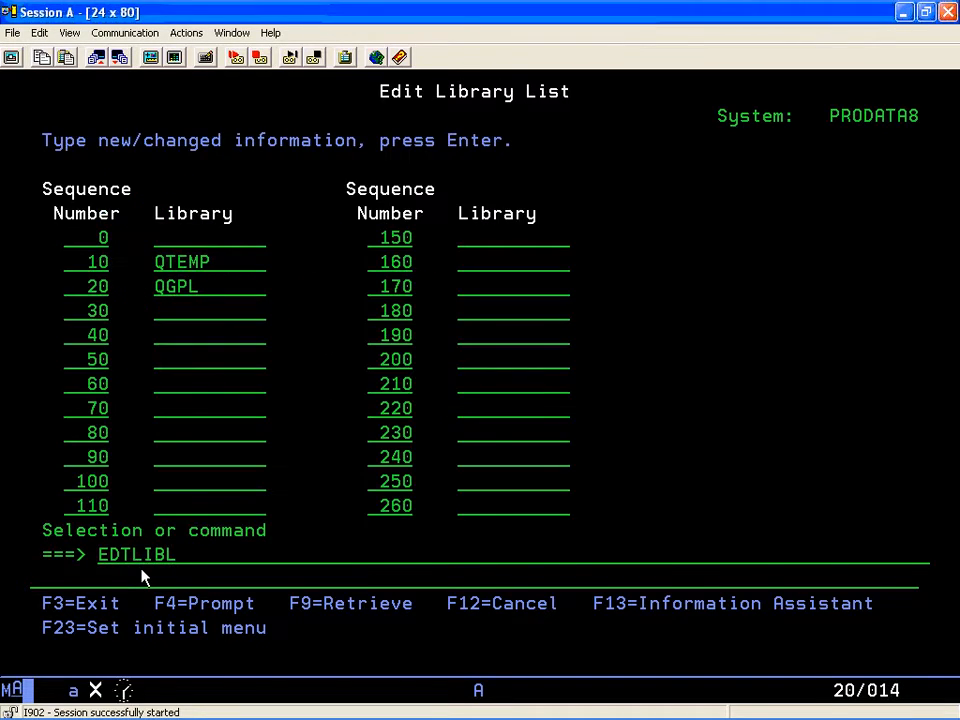
# Step: Add library DBU70 to the library list with sequence number 15 and return to the main menu
pyautogui.write('15')
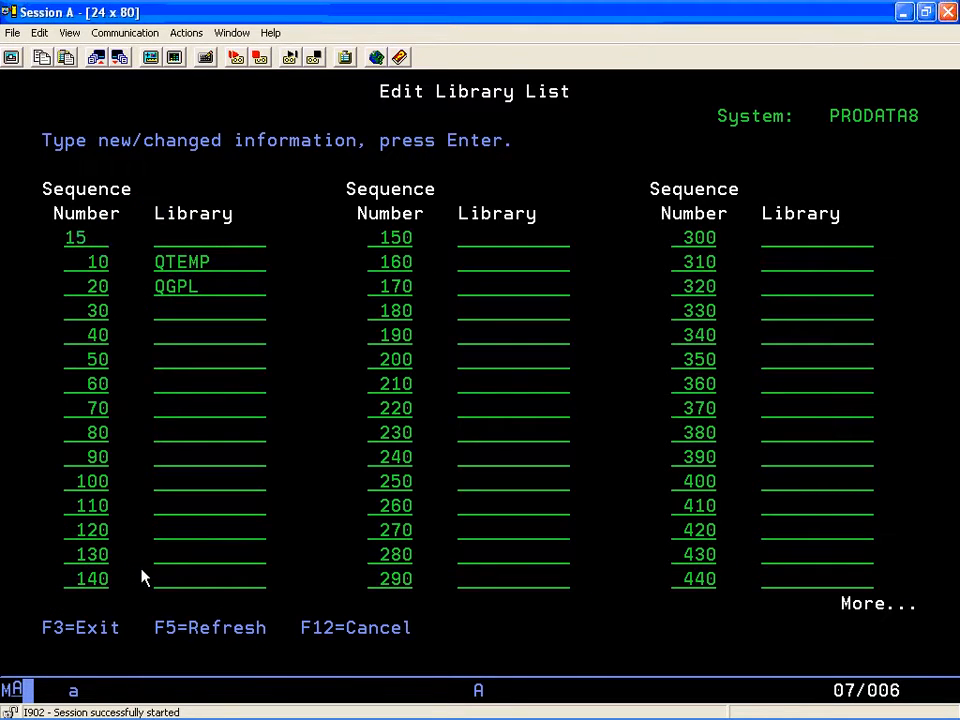
pyautogui.press('Tab')
pyautogui.write('DBU7')
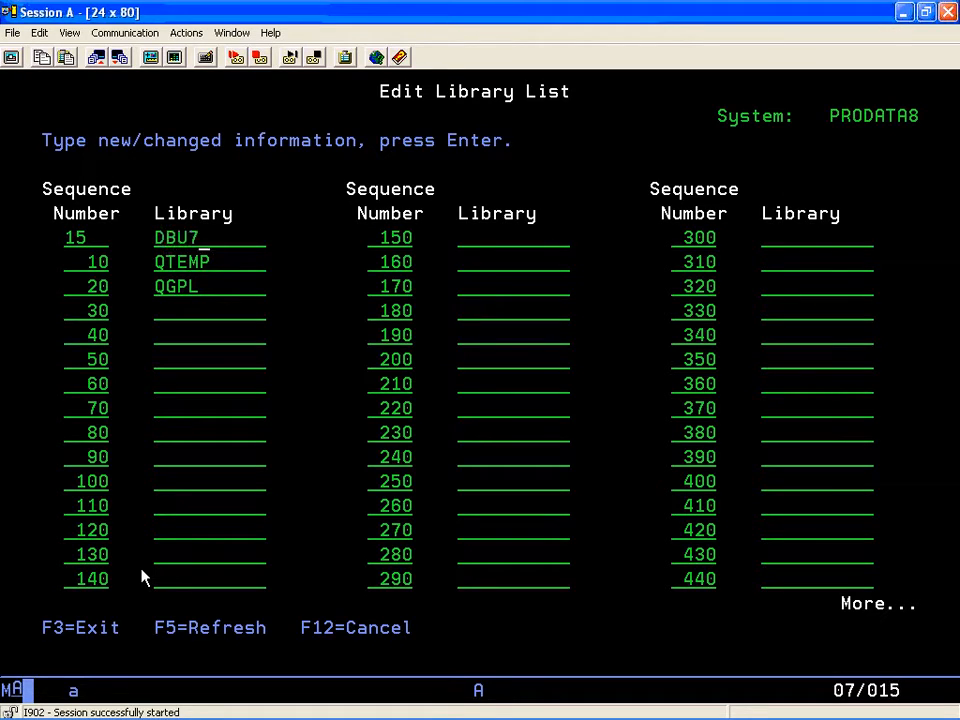
pyautogui.write('0')
pyautogui.press('Return')
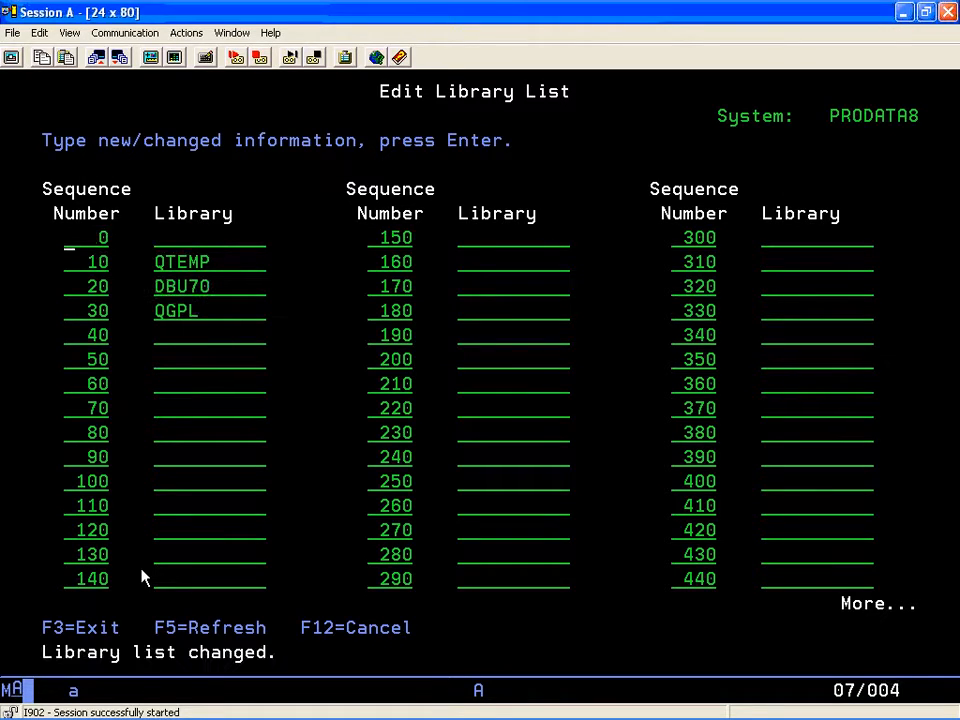
pyautogui.press('Return')
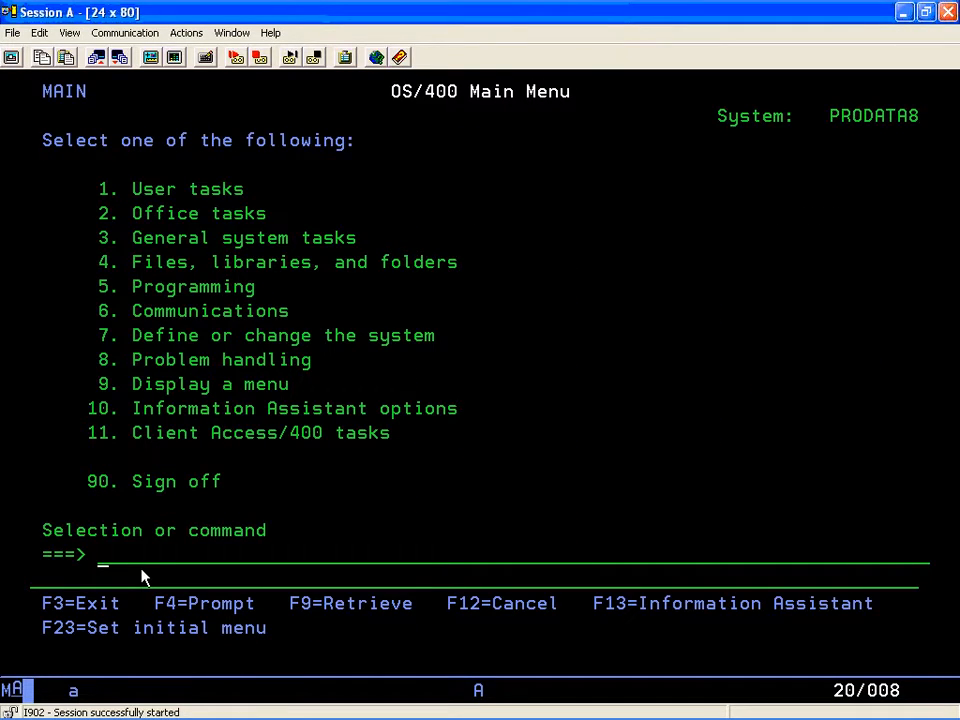
# Step: Open the DBU menu with the DBUMNU command and mark the column of command names beside its options
pyautogui.write('DBUMNU')
pyautogui.press('Return')
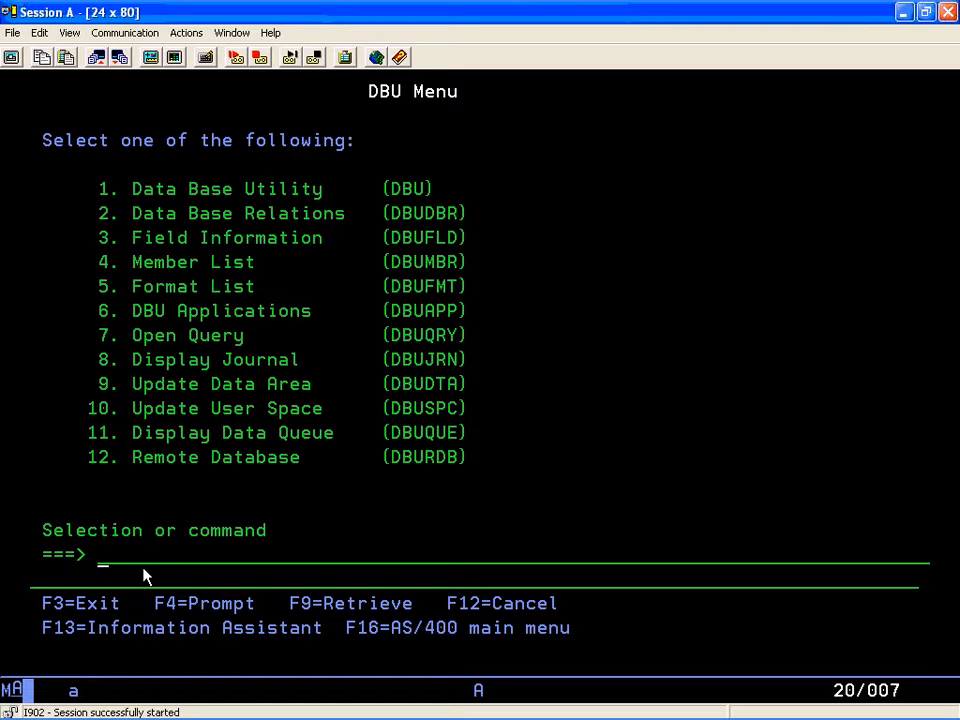
pyautogui.moveTo(368, 153); pyautogui.dragTo(476, 492)
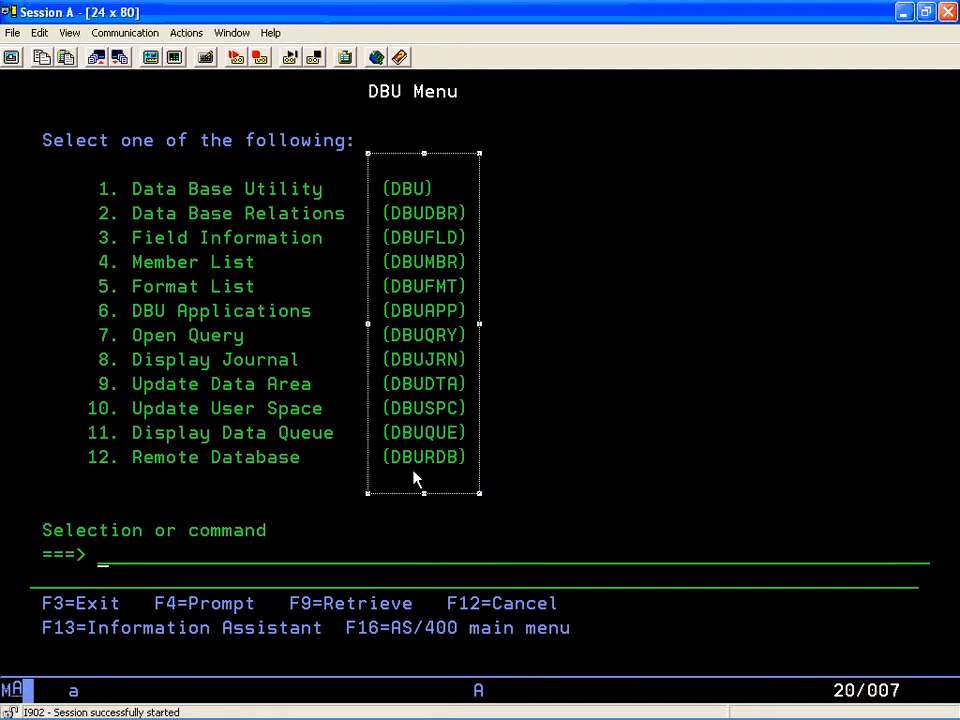
pyautogui.click(105, 568)
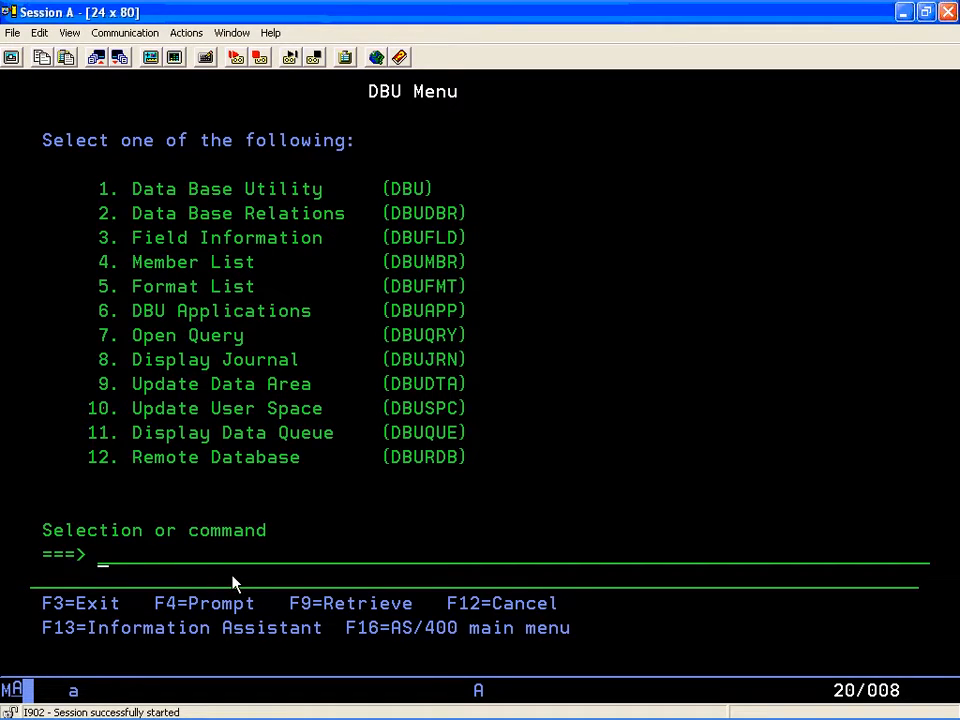
# Step: Start the Data Base Utility with option 1 and open the file DBPDEMO, keeping the other defaults
pyautogui.write('1')
pyautogui.press('Return')
pyautogui.write('D')
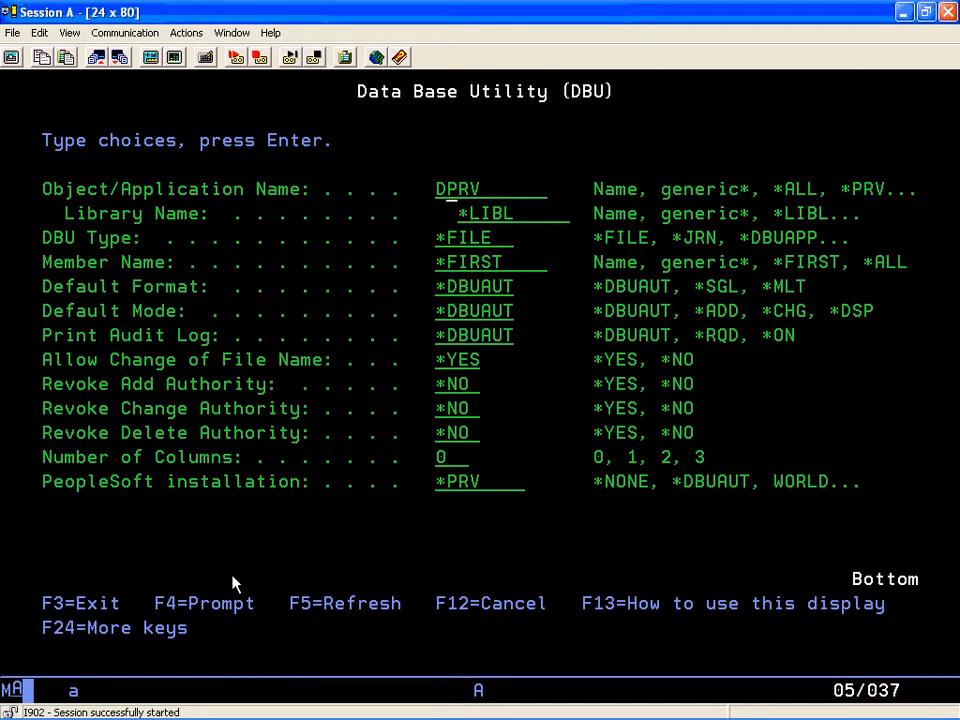
pyautogui.write('BPDEMO')
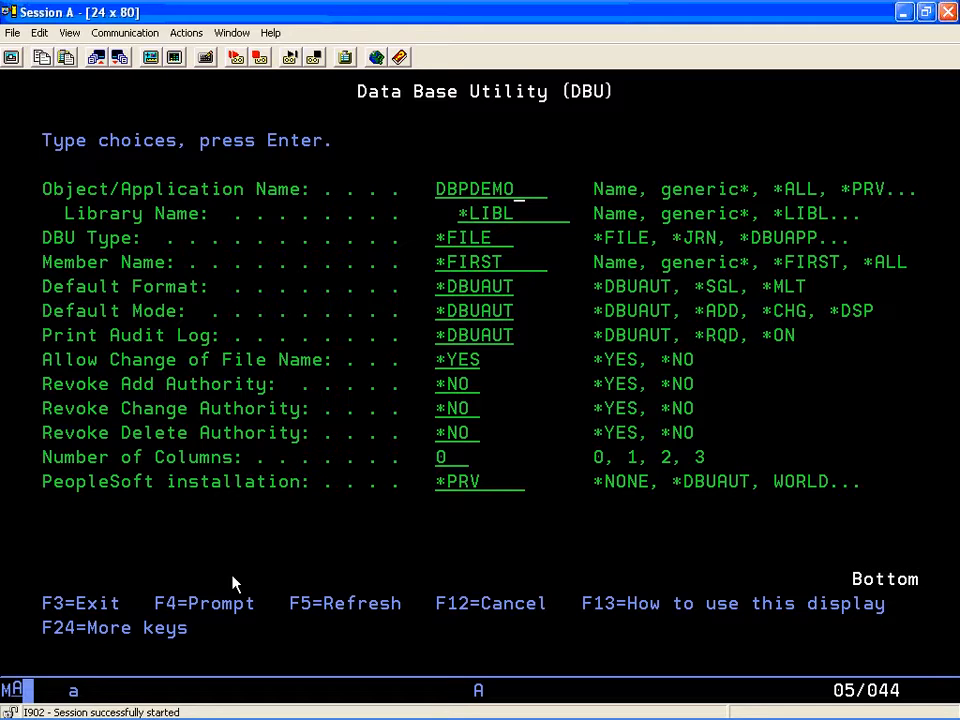
pyautogui.press('Return')
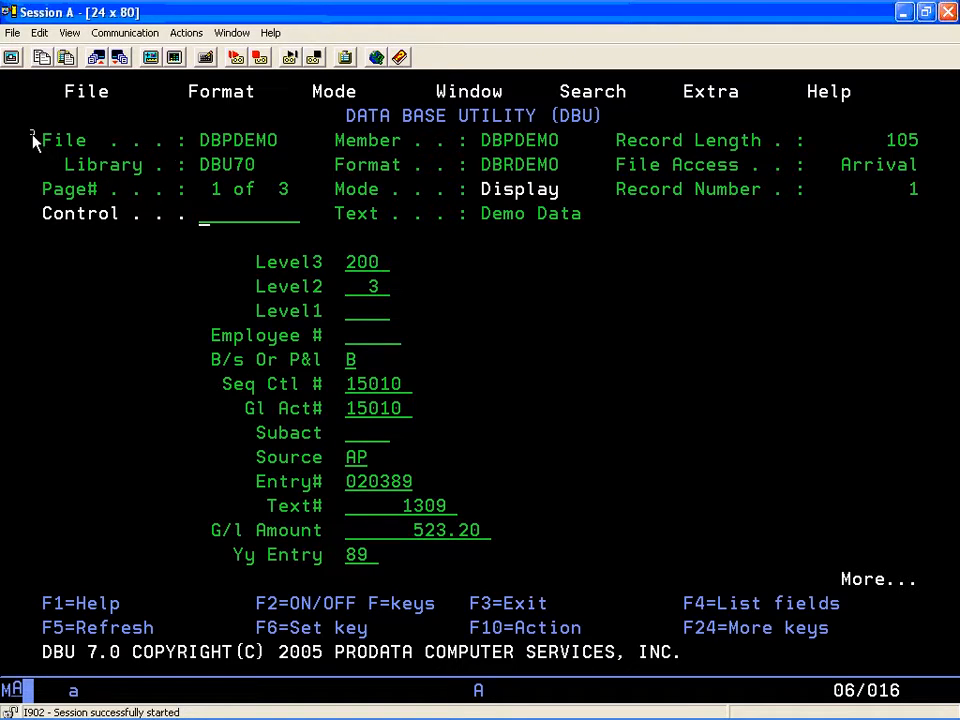
# Step: Examine the header details of the open file, from file, library and page to mode and record number
pyautogui.moveTo(40, 172); pyautogui.dragTo(306, 200)
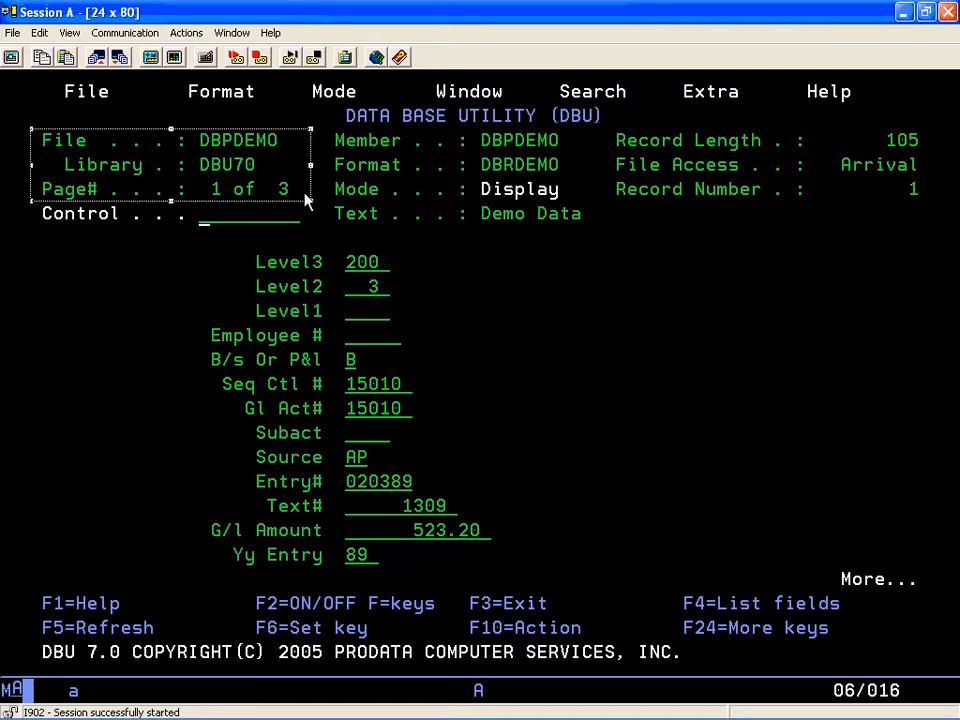
pyautogui.moveTo(306, 200); pyautogui.dragTo(578, 201)
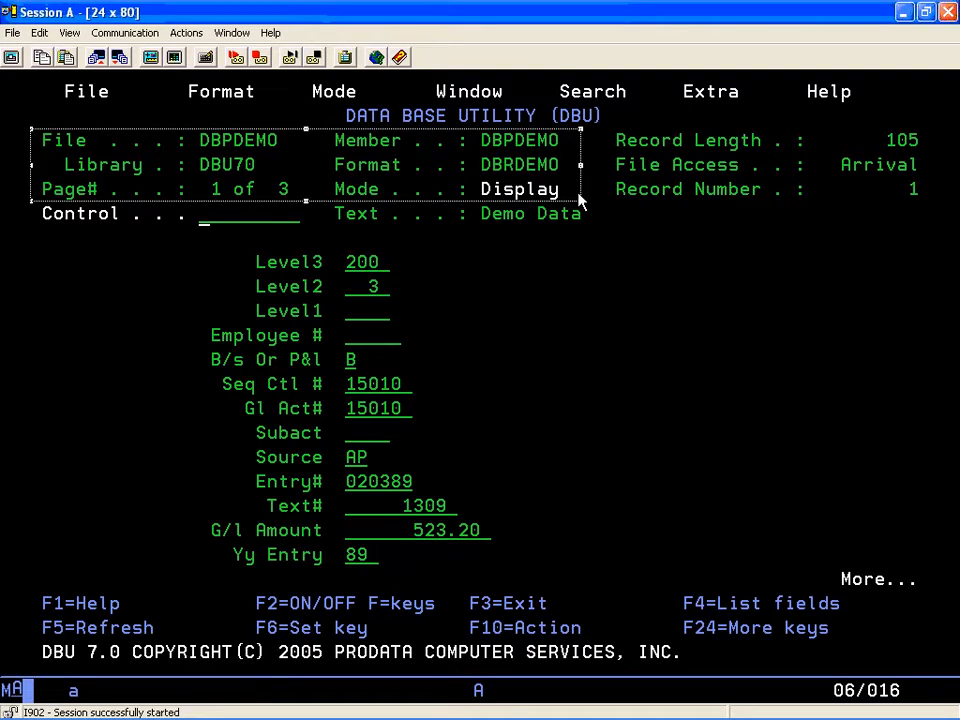
pyautogui.moveTo(580, 200); pyautogui.dragTo(587, 200)
pyautogui.moveTo(585, 200); pyautogui.dragTo(938, 192)
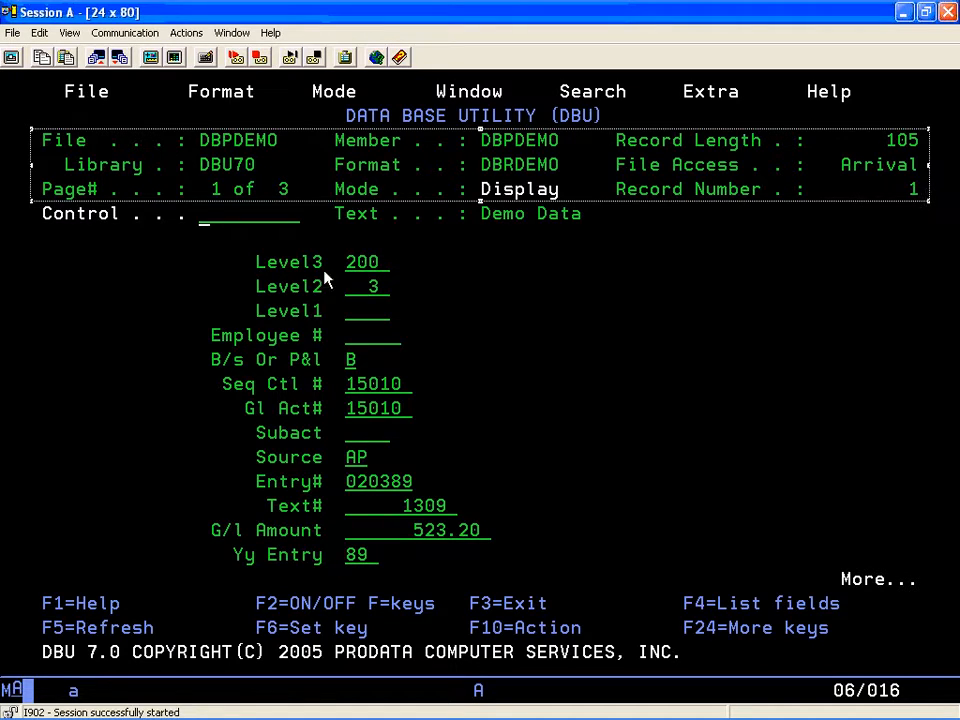
pyautogui.click(204, 226)
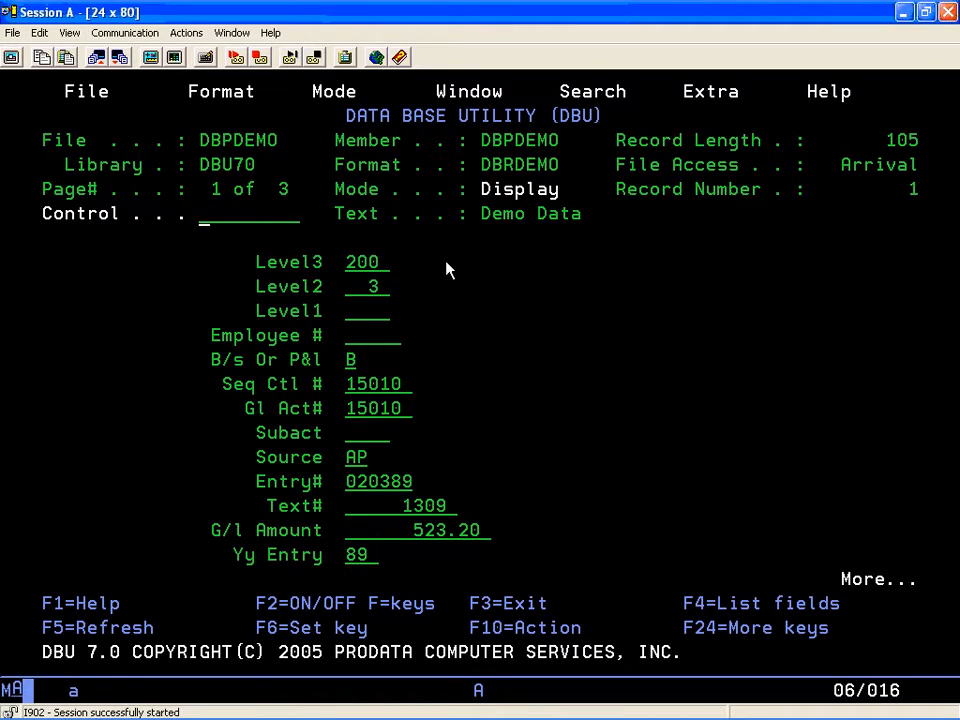
# Step: View the file in the multiple-record list format and return to the single-record format
pyautogui.press('shift')
pyautogui.press('pagedown')
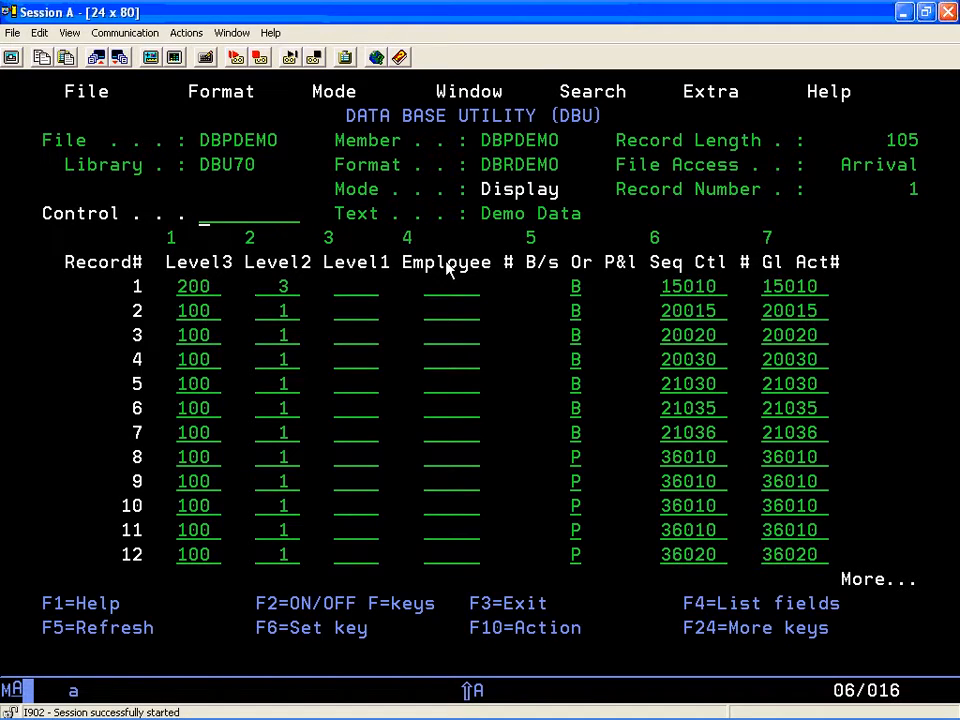
pyautogui.press('pagedown')
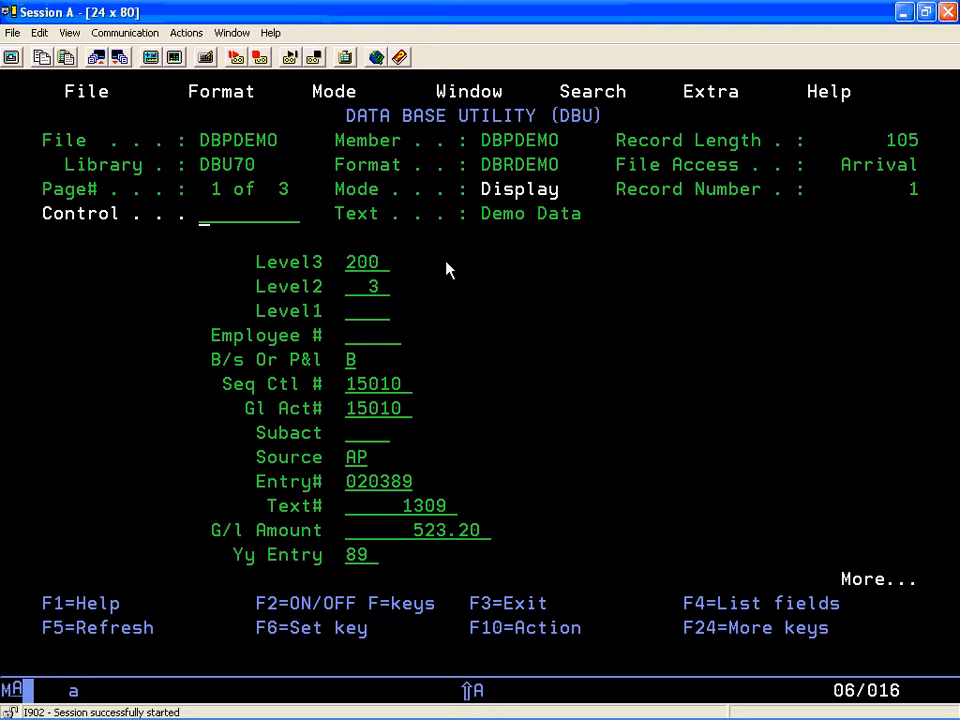
# Step: View the record in three columns, check its page and record numbers, and return to the single-column layout
pyautogui.press('pagedown')
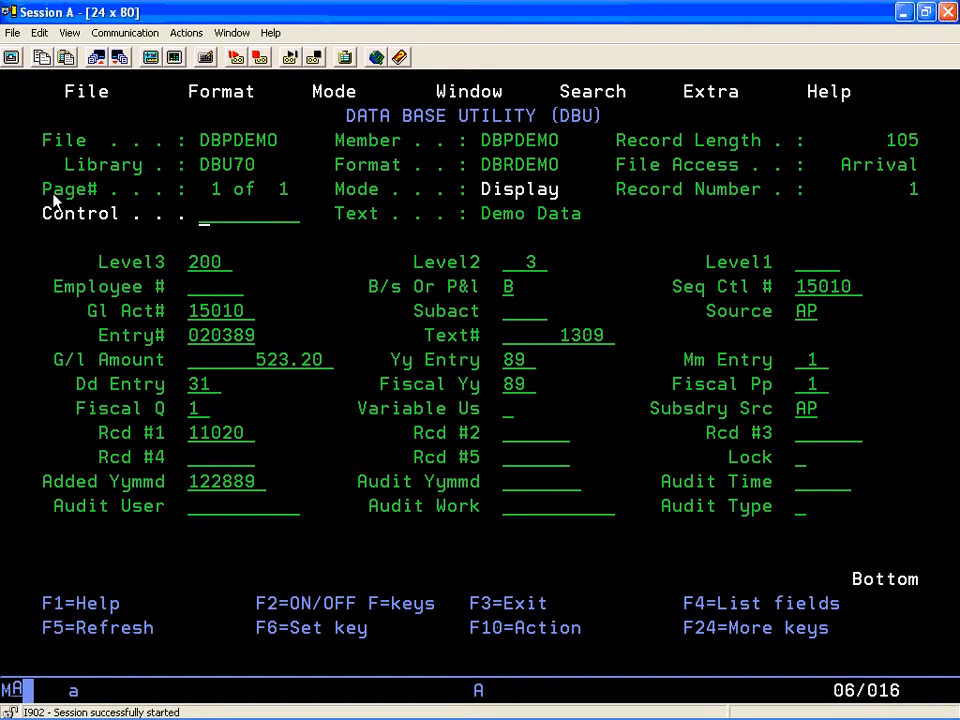
pyautogui.moveTo(43, 187); pyautogui.dragTo(289, 201)
pyautogui.moveTo(615, 180); pyautogui.dragTo(921, 206)
pyautogui.click(205, 228)
pyautogui.press('shift')
pyautogui.hotkey('shift', 'F2')
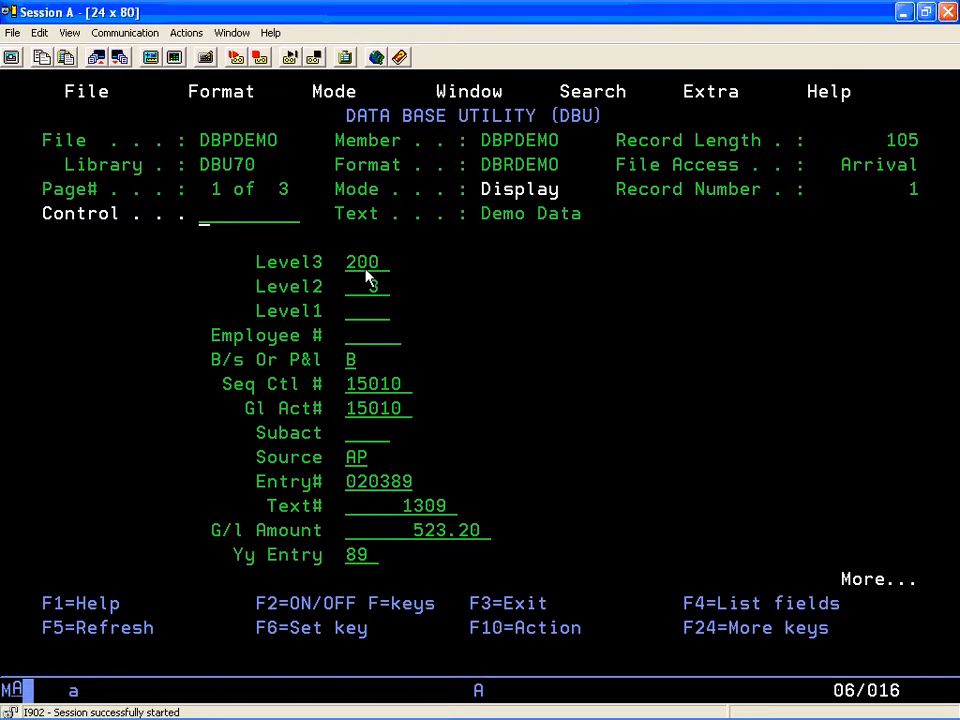
# Step: Switch the file to Change mode with the control command CHG and check the Mode field
pyautogui.write('CHG')
pyautogui.press('Return')
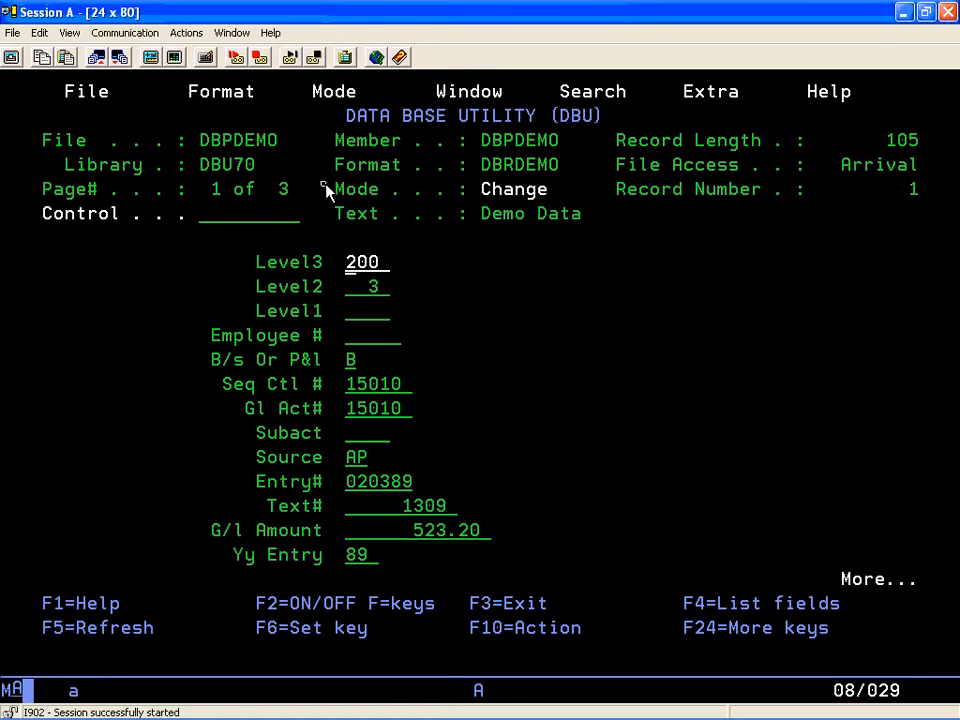
pyautogui.moveTo(326, 190); pyautogui.dragTo(572, 197)
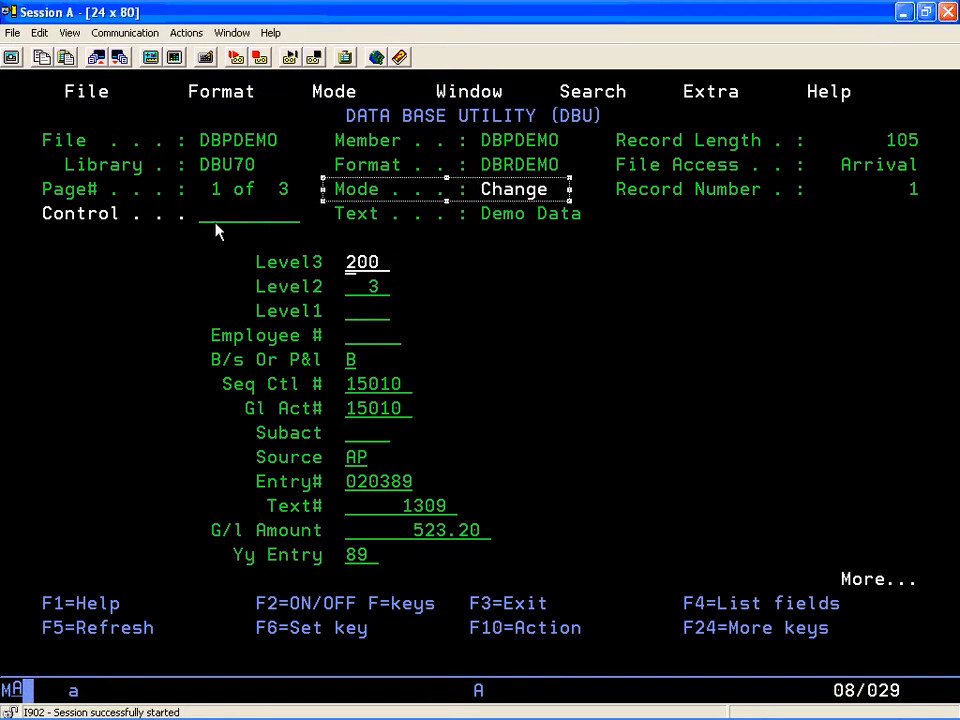
pyautogui.moveTo(201, 224); pyautogui.dragTo(204, 224)
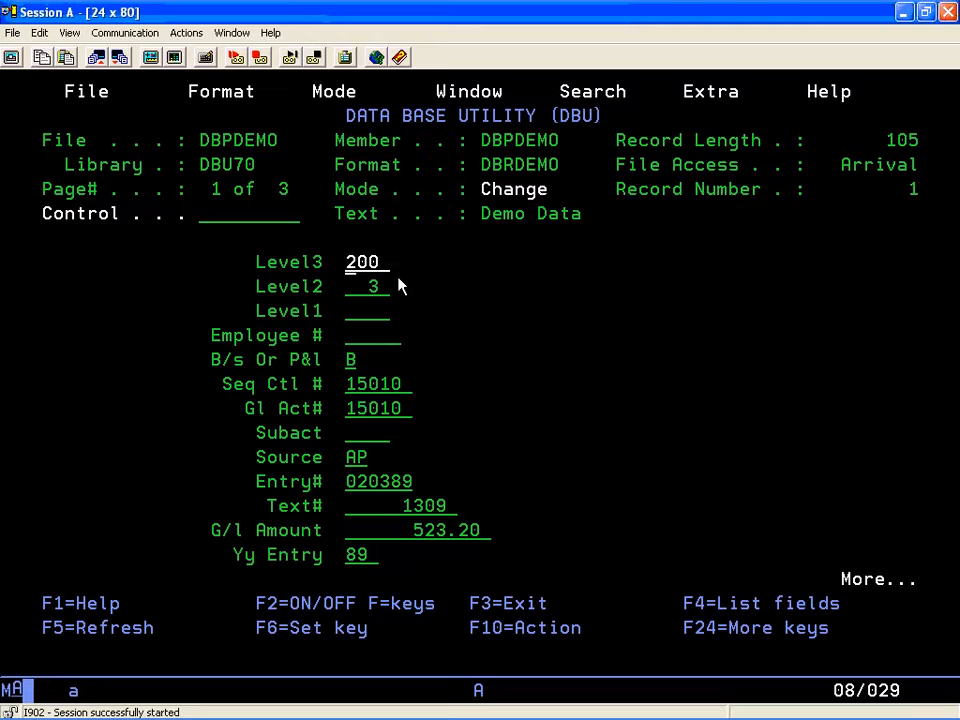
# Step: Set Level3 to 100 and Level2 to 1 in the first record and save the change
pyautogui.write('100')
pyautogui.press('Control_R')
pyautogui.write('1')
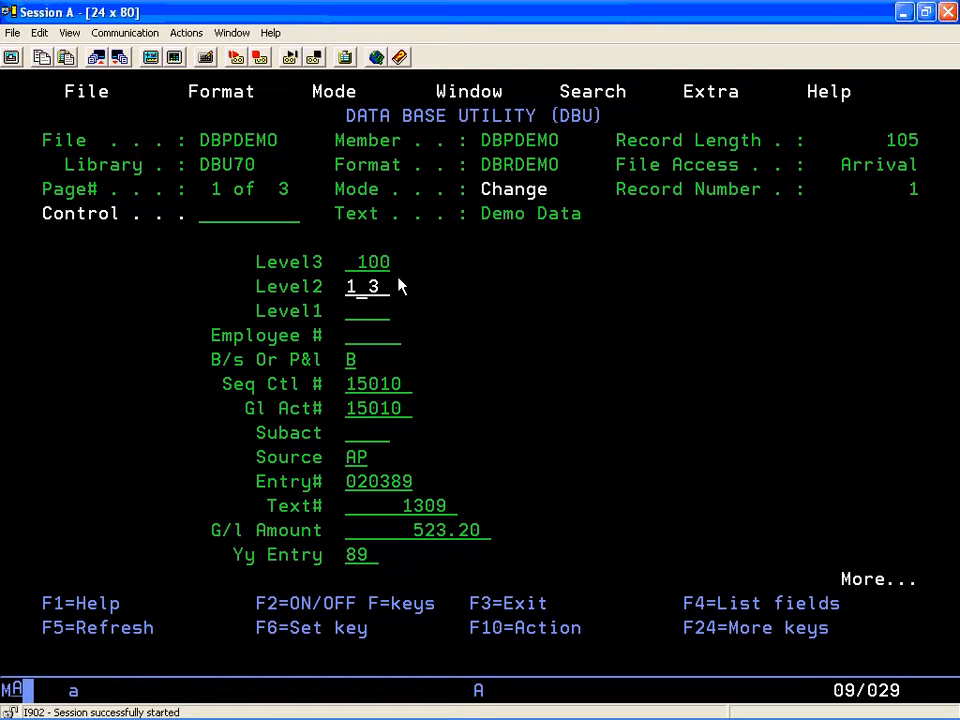
pyautogui.press('Control_R')
pyautogui.press('Return')
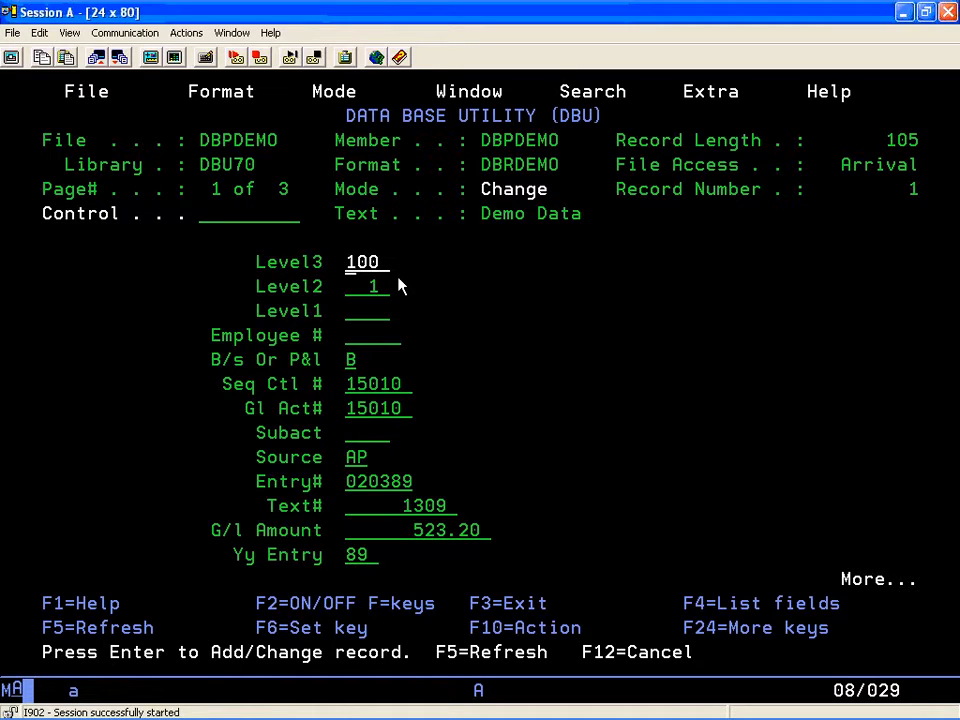
pyautogui.press('Return')
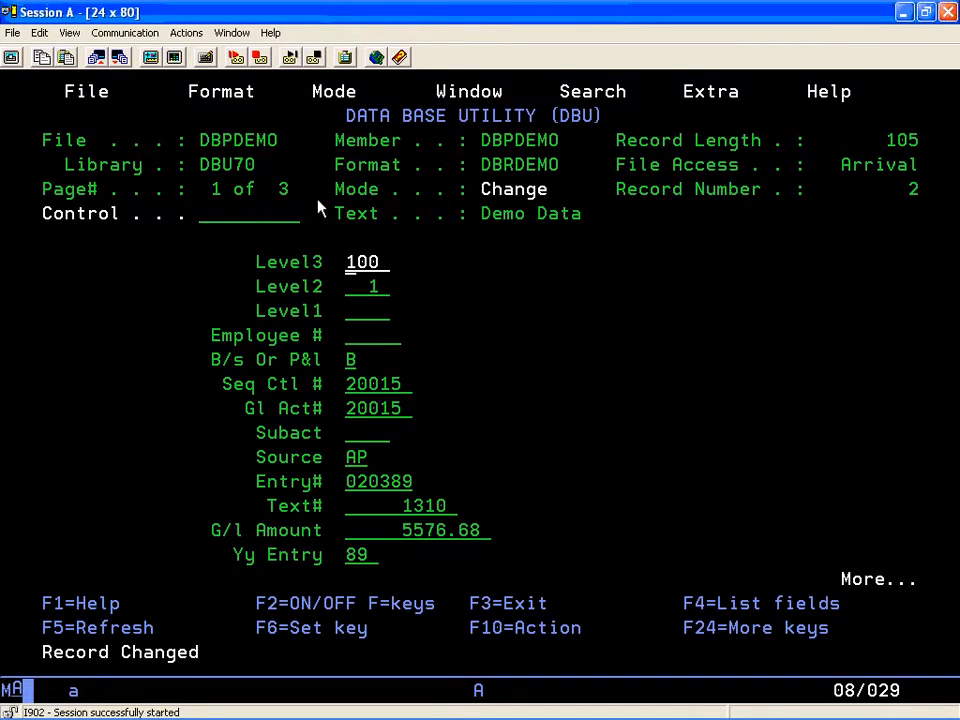
# Step: Check the record number and go back to the top of the file with the control command T
pyautogui.moveTo(610, 186); pyautogui.dragTo(919, 200)
pyautogui.click(204, 223)
pyautogui.click(205, 225)
pyautogui.write('T')
pyautogui.press('Return')
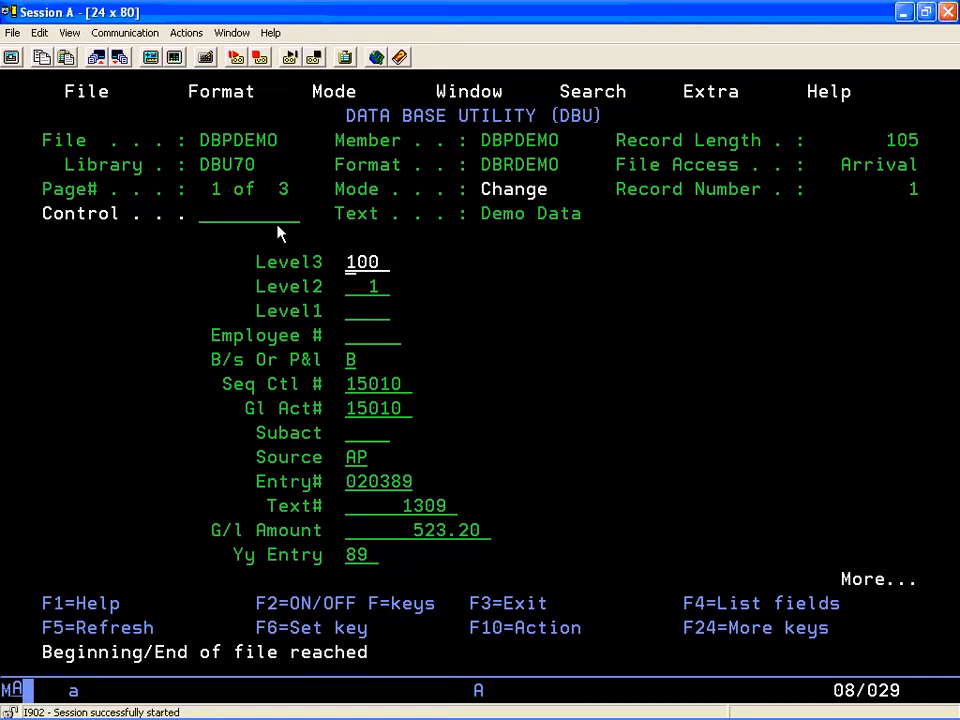
# Step: Switch the file to Delete mode with the control command DLT and check the Mode field
pyautogui.click(201, 222)
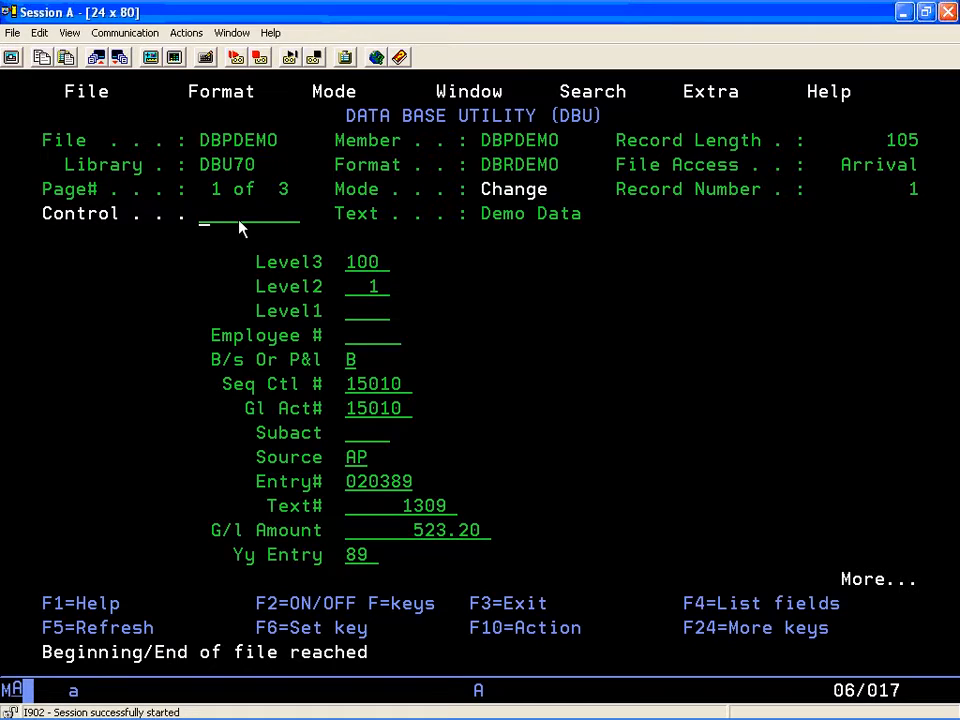
pyautogui.write('DLT')
pyautogui.press('Return')
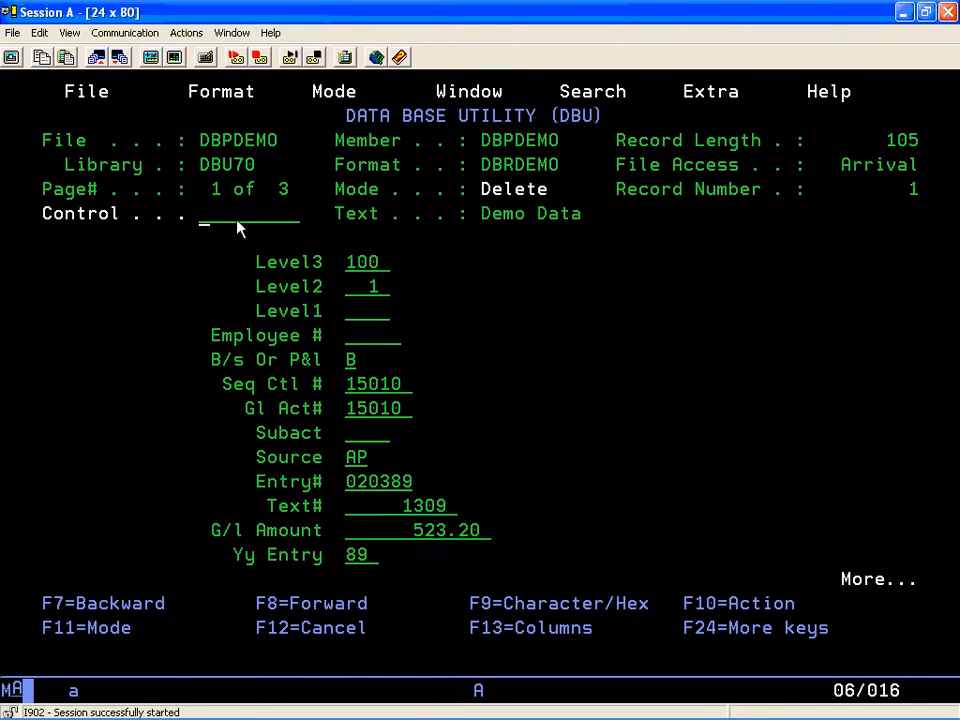
pyautogui.moveTo(322, 180); pyautogui.dragTo(556, 197)
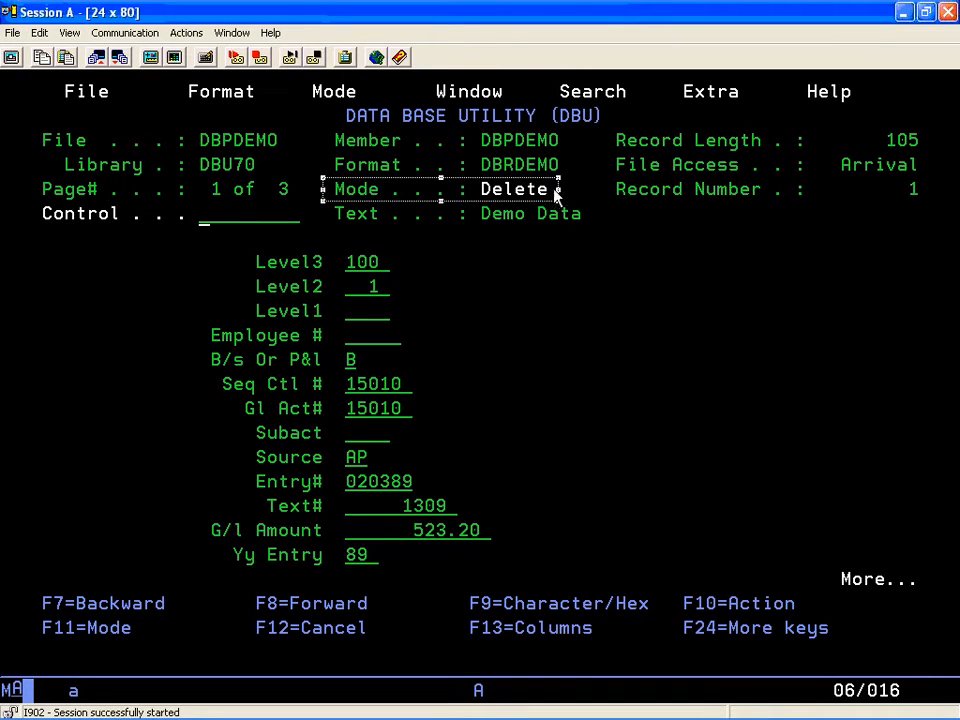
pyautogui.click(205, 230)
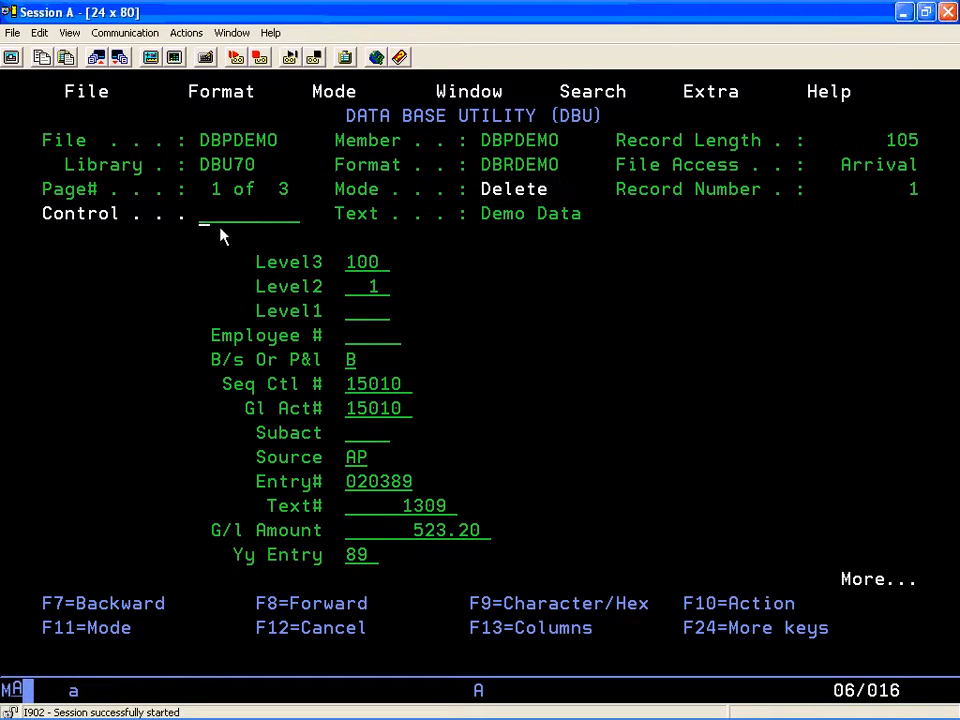
# Step: Delete the first record and reposition to the top of the file with the control command T
pyautogui.press('Return')
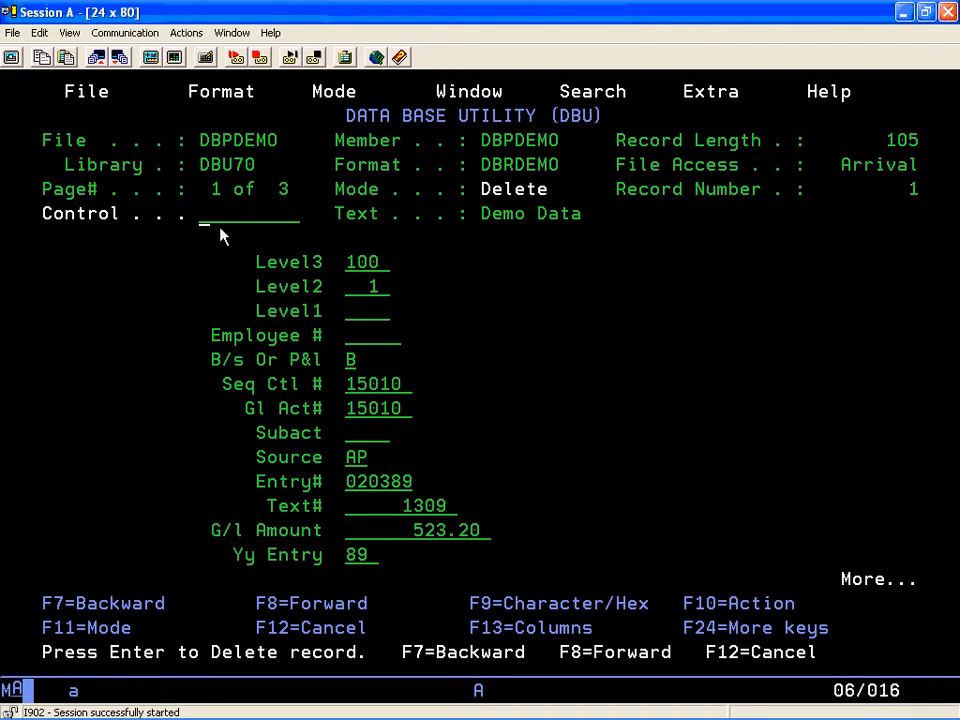
pyautogui.press('Return')
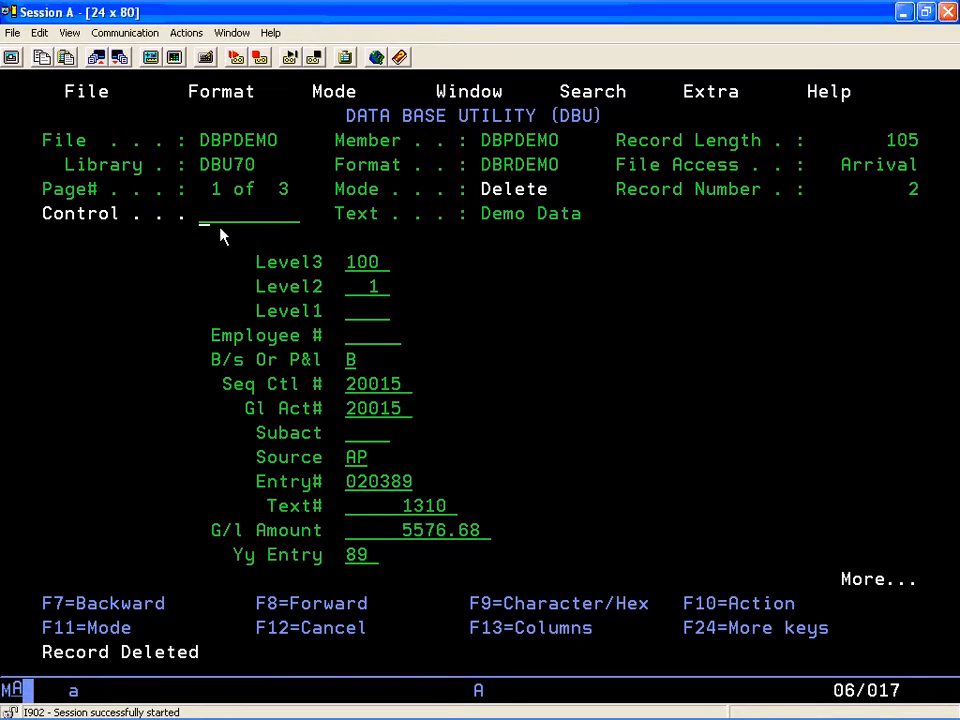
pyautogui.write('T')
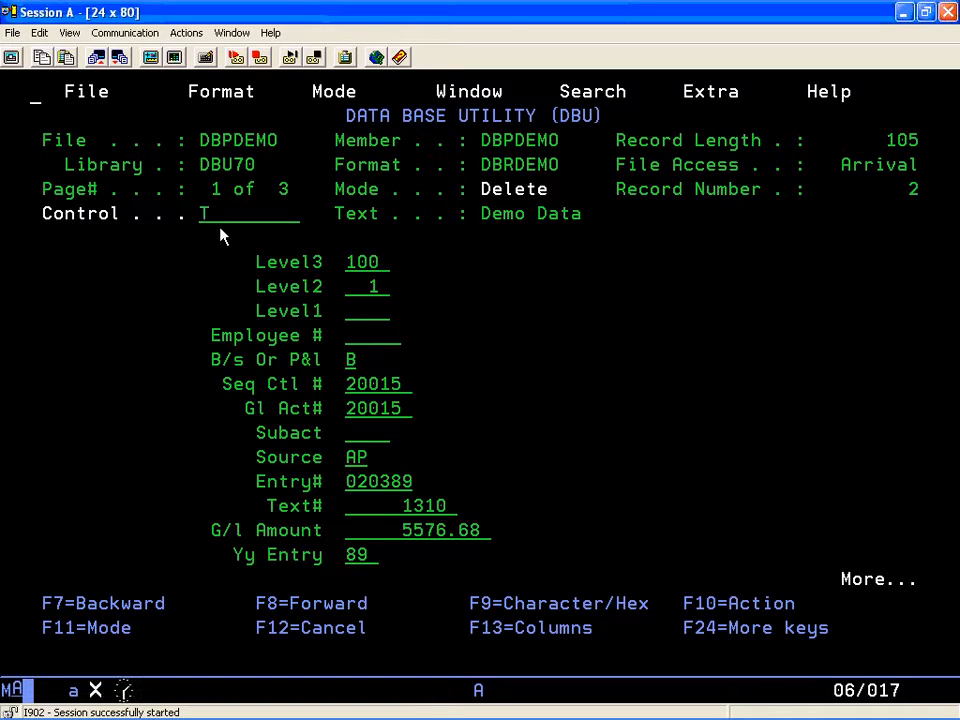
pyautogui.press('Return')
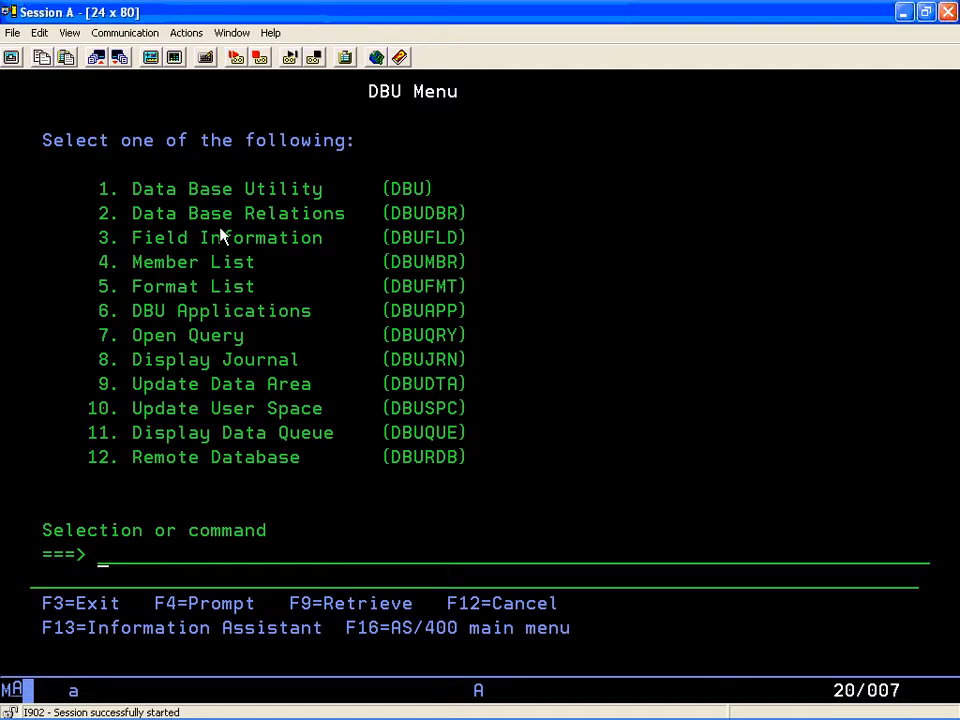
# Step: Open the file DBPDEMO with the DBU command and check the record number of the displayed record
pyautogui.write('DBU ')
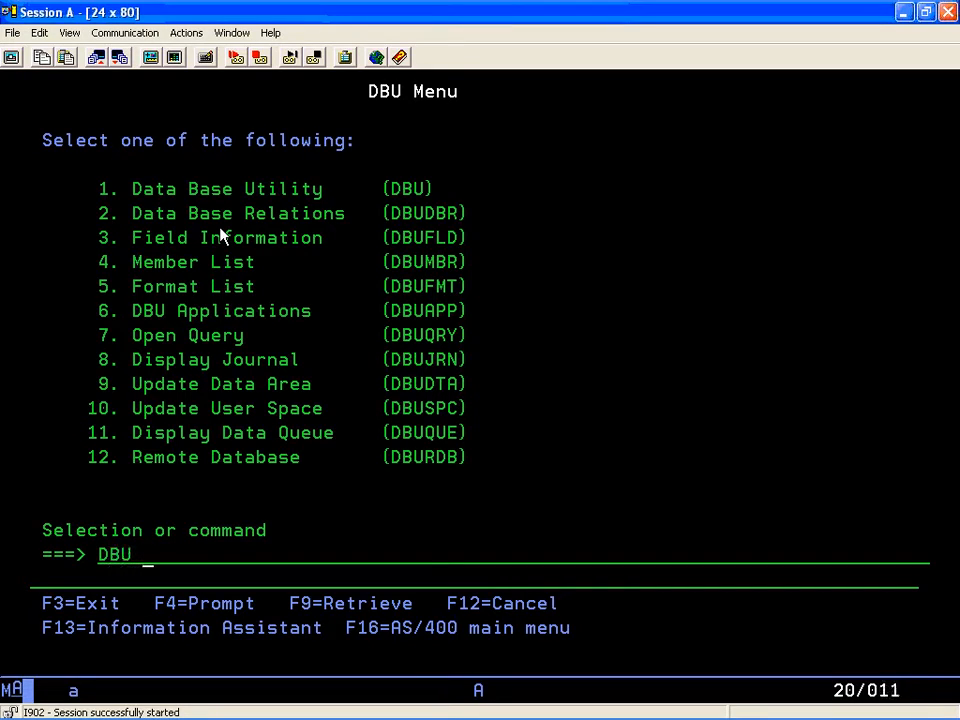
pyautogui.write('DBPD')
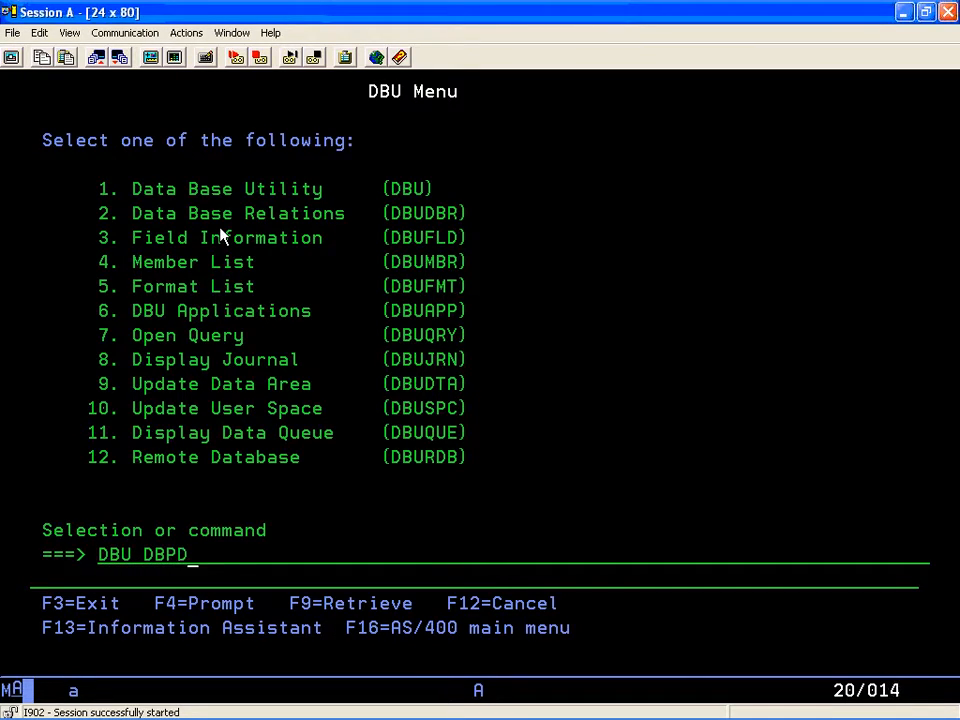
pyautogui.write('EMO')
pyautogui.press('Return')
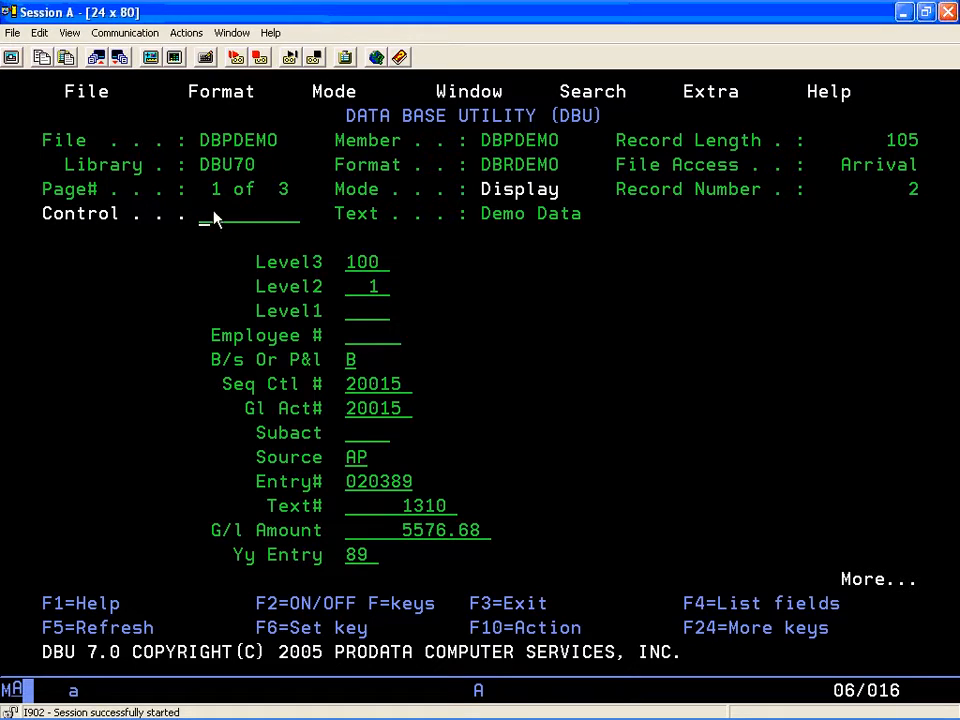
pyautogui.moveTo(614, 180); pyautogui.dragTo(930, 200)
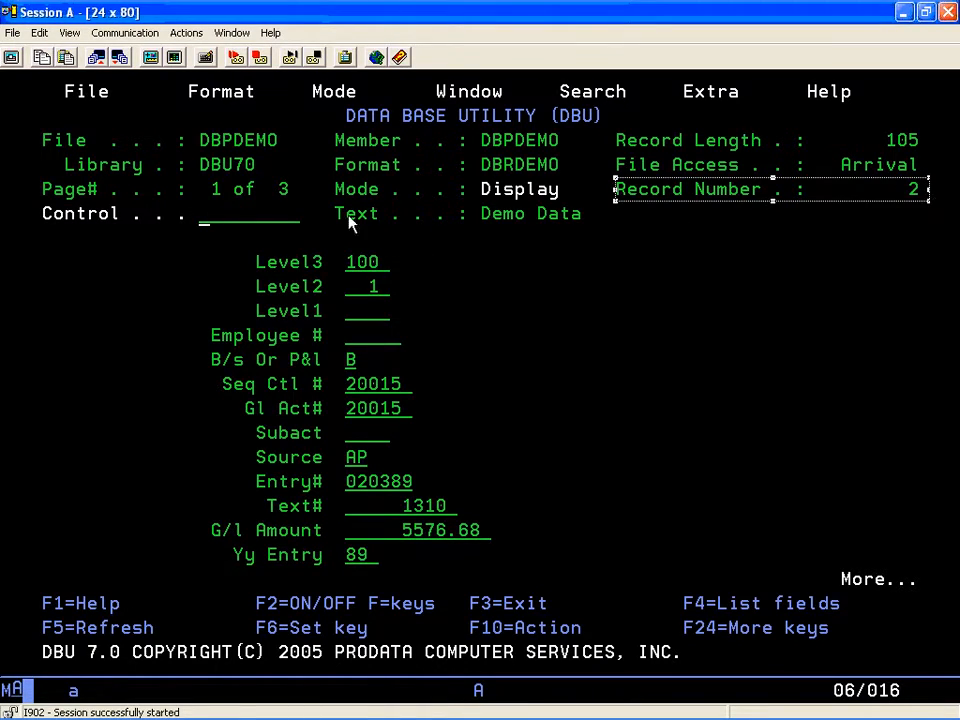
pyautogui.click(203, 229)
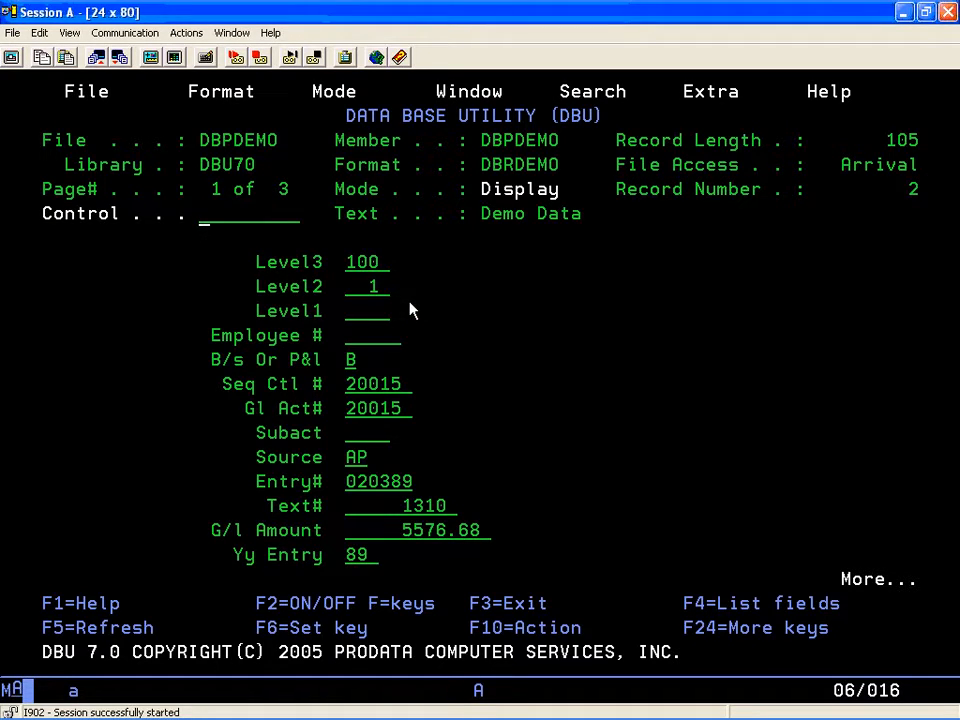
# Step: Turn on Reactivate Deleted Records with the control command RDR
pyautogui.press('Right')
pyautogui.write('RDR')
pyautogui.press('Return')
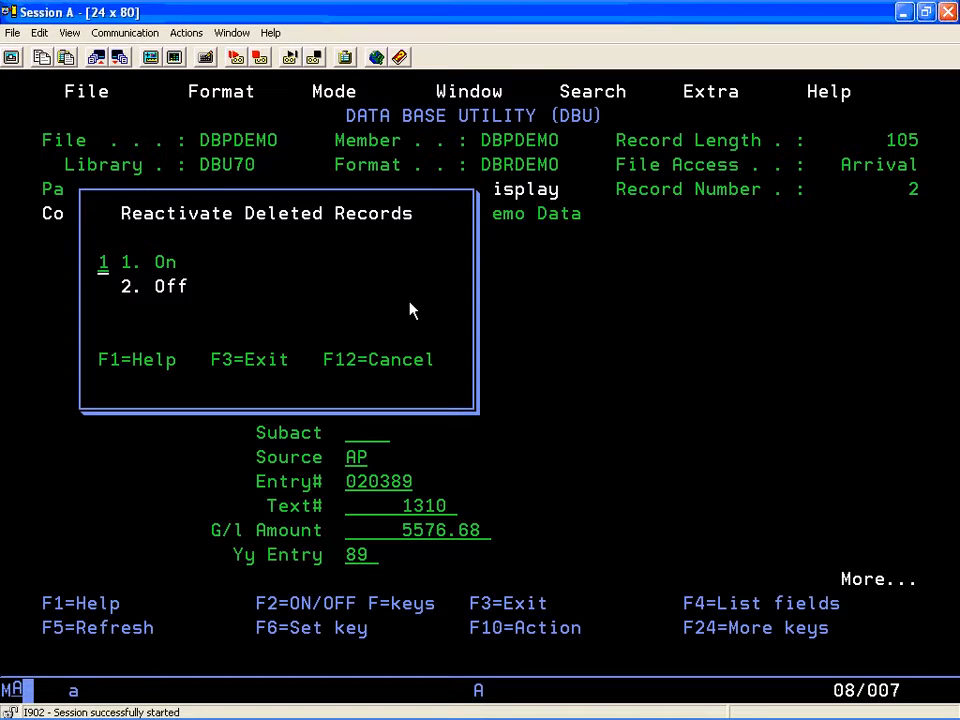
pyautogui.press('Return')
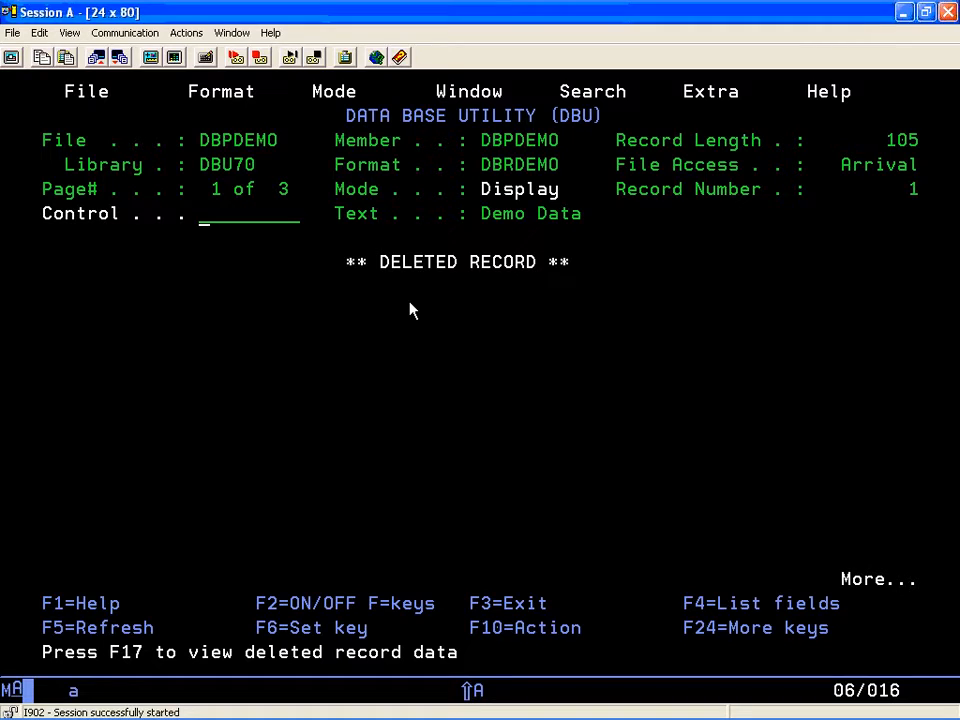
# Step: View and reactivate the deleted first record, then return to the top of the file with the control command T
pyautogui.hotkey('shift', 'F5')
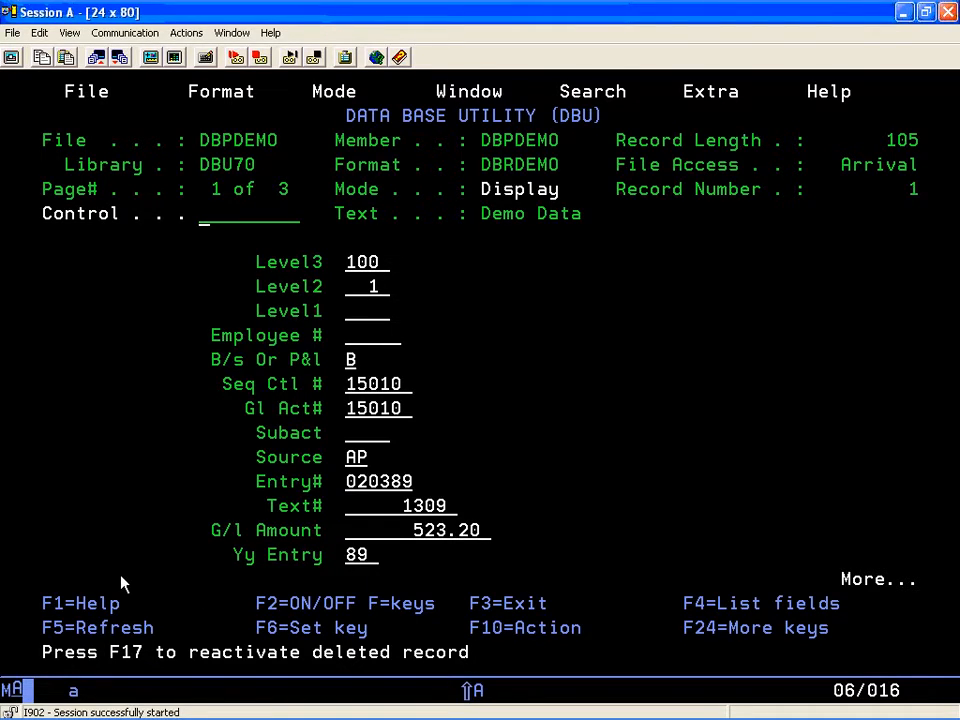
pyautogui.hotkey('shift', 'F5')
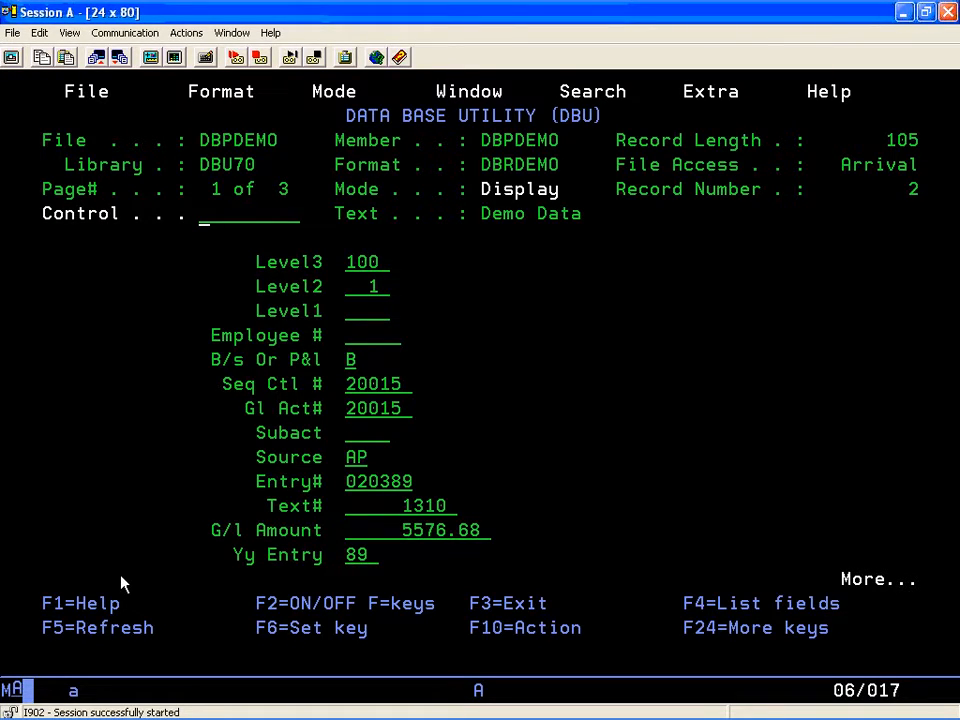
pyautogui.write('T')
pyautogui.press('Return')
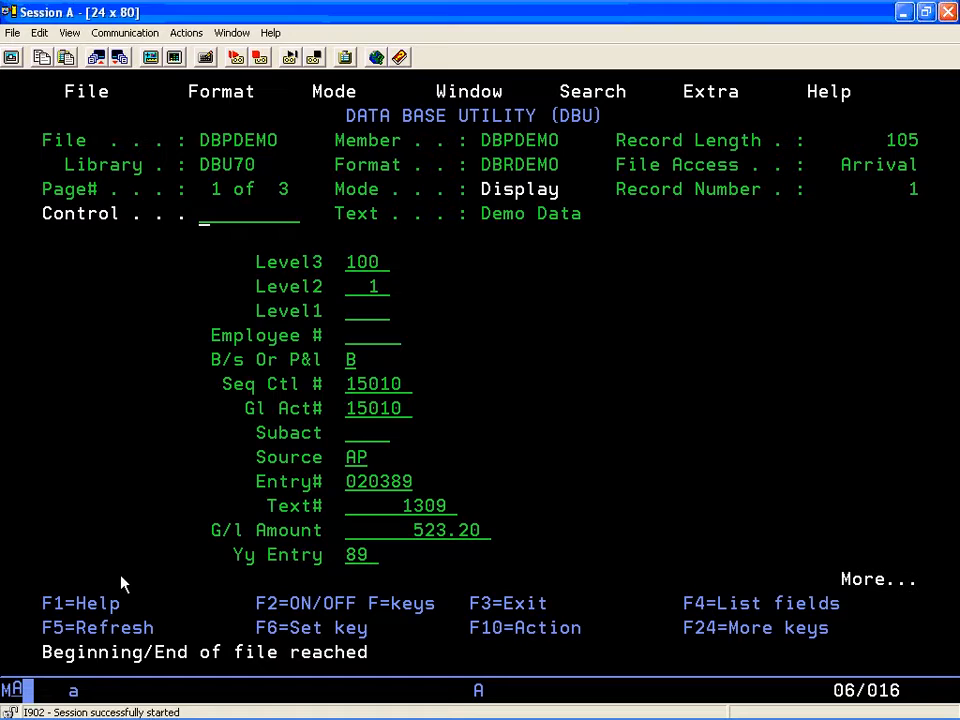
# Step: Start a search/replace definition and choose the G/l Amount field GLAMT from the field list as the search field
pyautogui.press('shift')
pyautogui.press('pagedown')
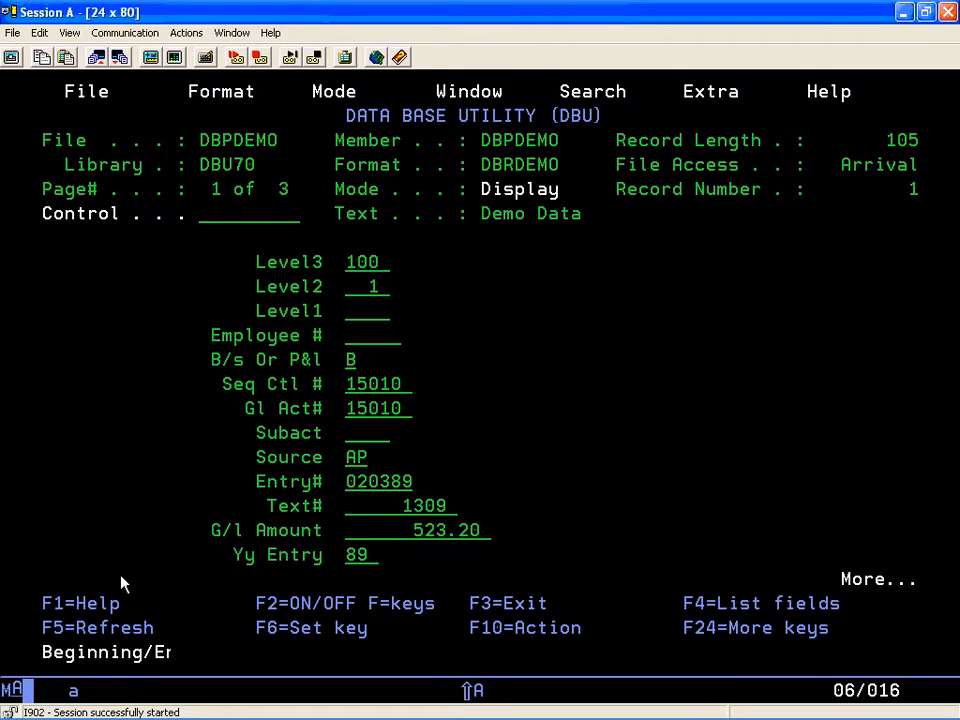
pyautogui.hotkey('shift', 'F5')
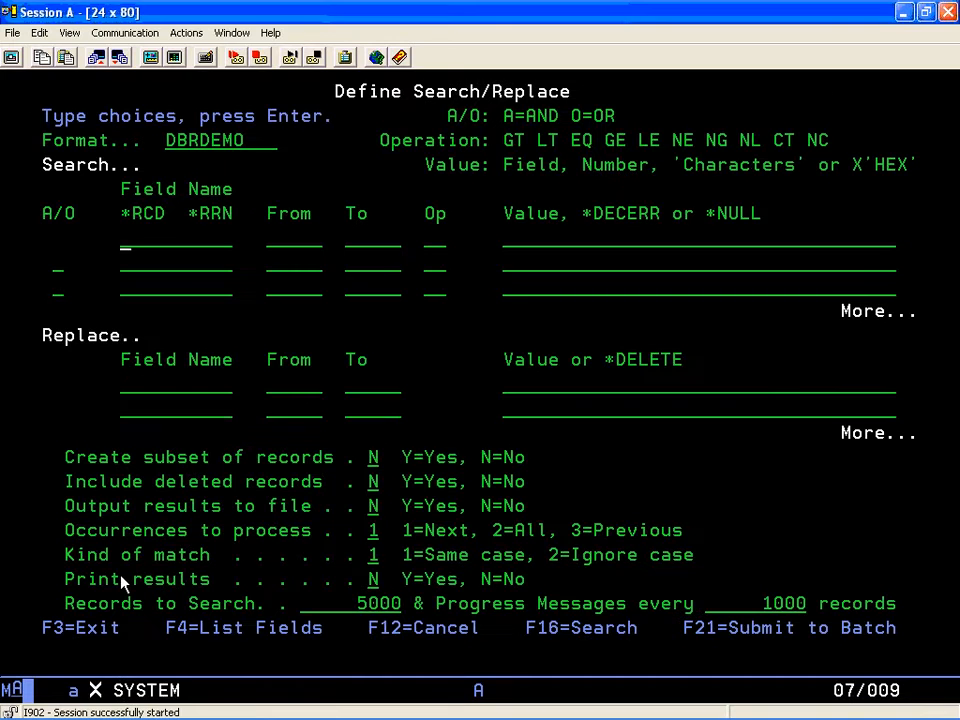
pyautogui.press('F4')
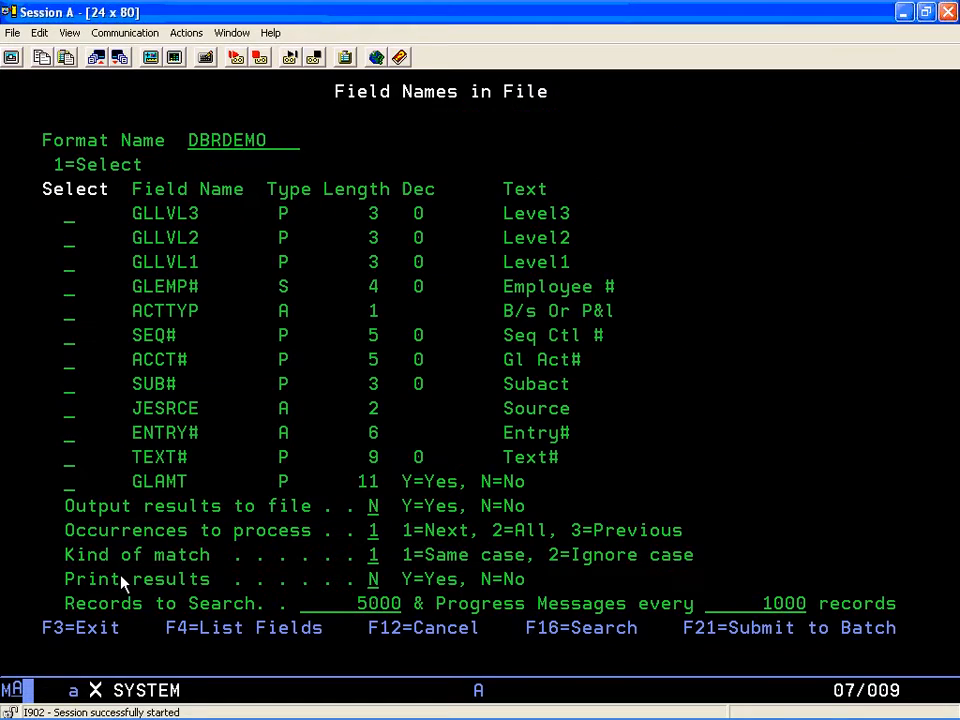
pyautogui.press('Down')
pyautogui.press('Down')
pyautogui.press('Down')
pyautogui.press('Down')
pyautogui.press('Down')
pyautogui.press('Down')
pyautogui.press('Down')
pyautogui.press('Down')
pyautogui.press('Down')
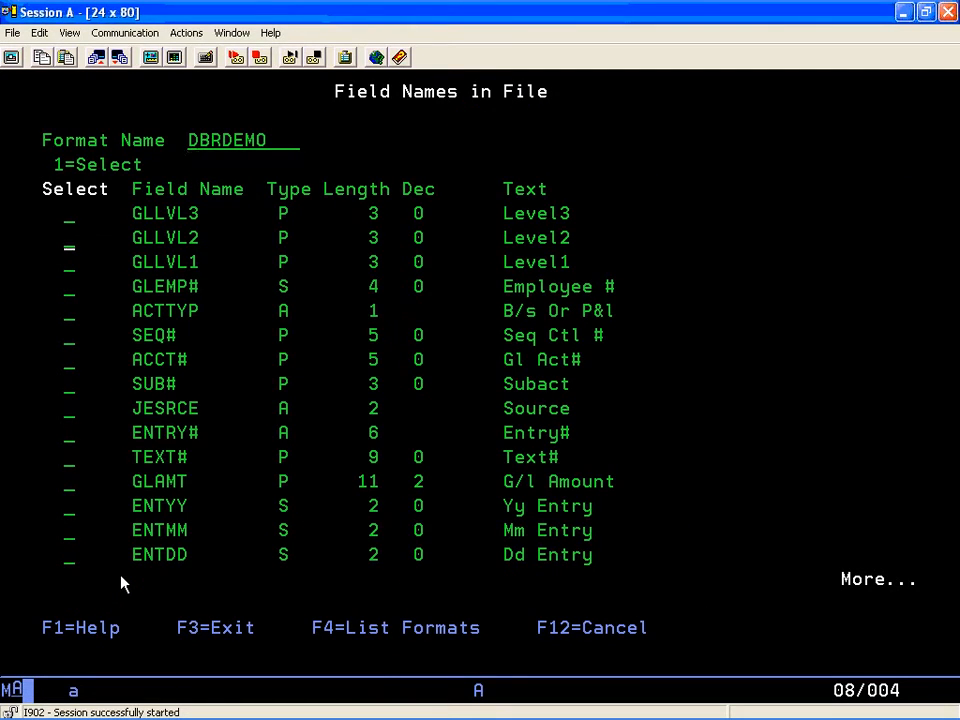
pyautogui.press('Down')
pyautogui.press('Down')
pyautogui.press('Up')
pyautogui.write('1')
pyautogui.press('Return')
# Step: Complete the GLAMT search condition with the operation NE and the value 0
pyautogui.press('Tab')
pyautogui.press('Tab')
pyautogui.press('Tab')
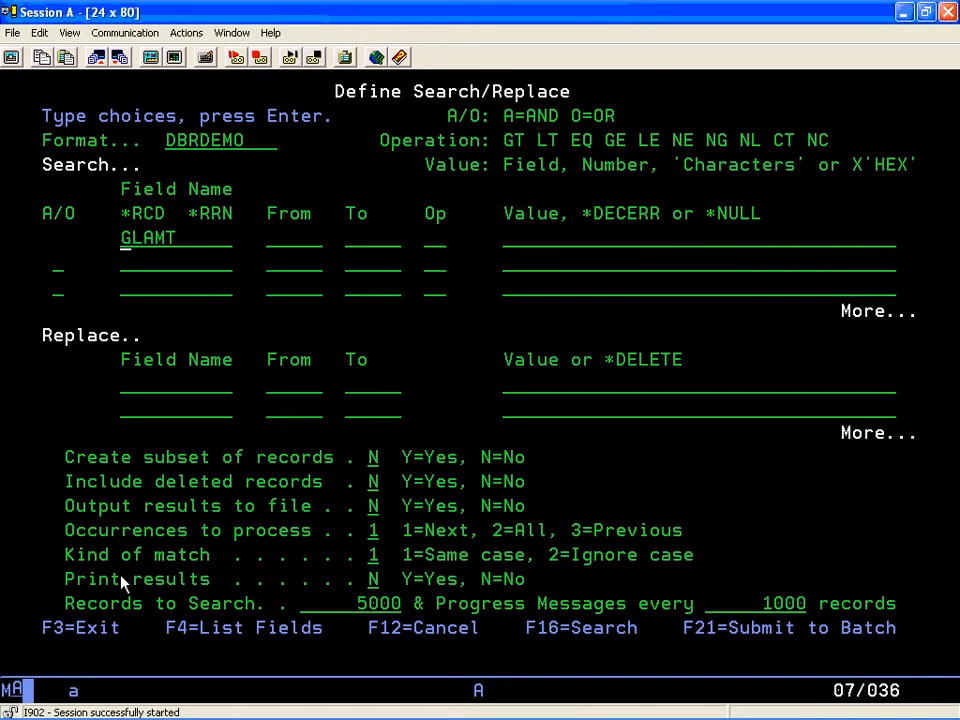
pyautogui.write('NE')
pyautogui.write('0')
pyautogui.write("'")
pyautogui.press('BackSpace')
pyautogui.write('0')
pyautogui.press('Tab')
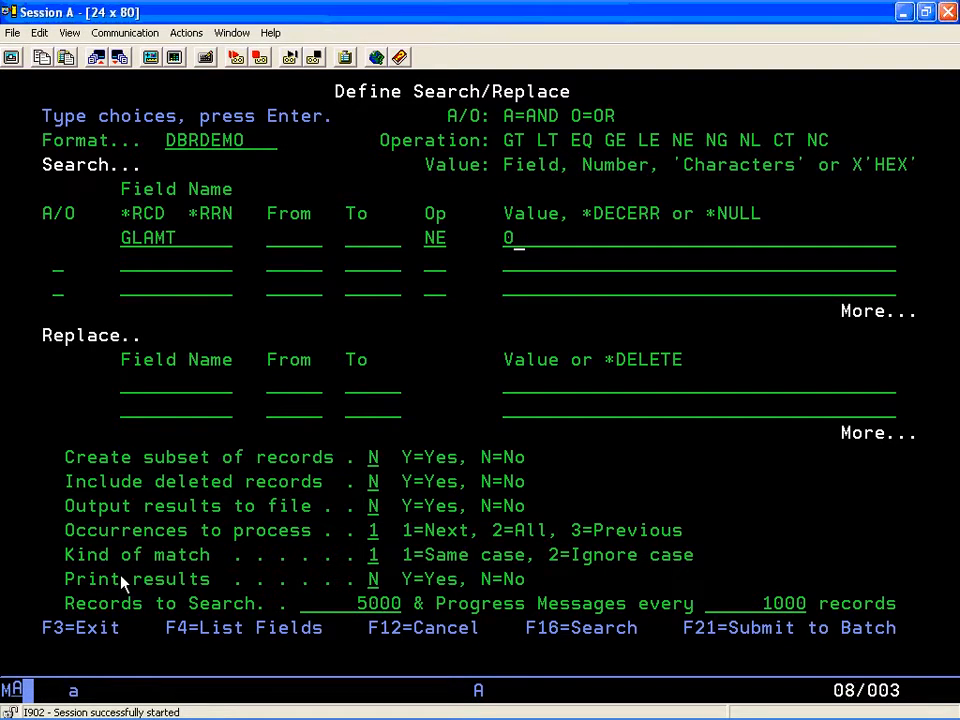
# Step: Set Create subset of records to Y and run the search
pyautogui.press('Down')
pyautogui.press('Down')
pyautogui.press('Down')
pyautogui.press('Down')
pyautogui.press('Down')
pyautogui.press('Down')
pyautogui.press('Down')
pyautogui.press('Down')
pyautogui.write('Y')
pyautogui.press('Down')
pyautogui.press('Tab')
pyautogui.press('Tab')
pyautogui.write('2')
pyautogui.press('Return')
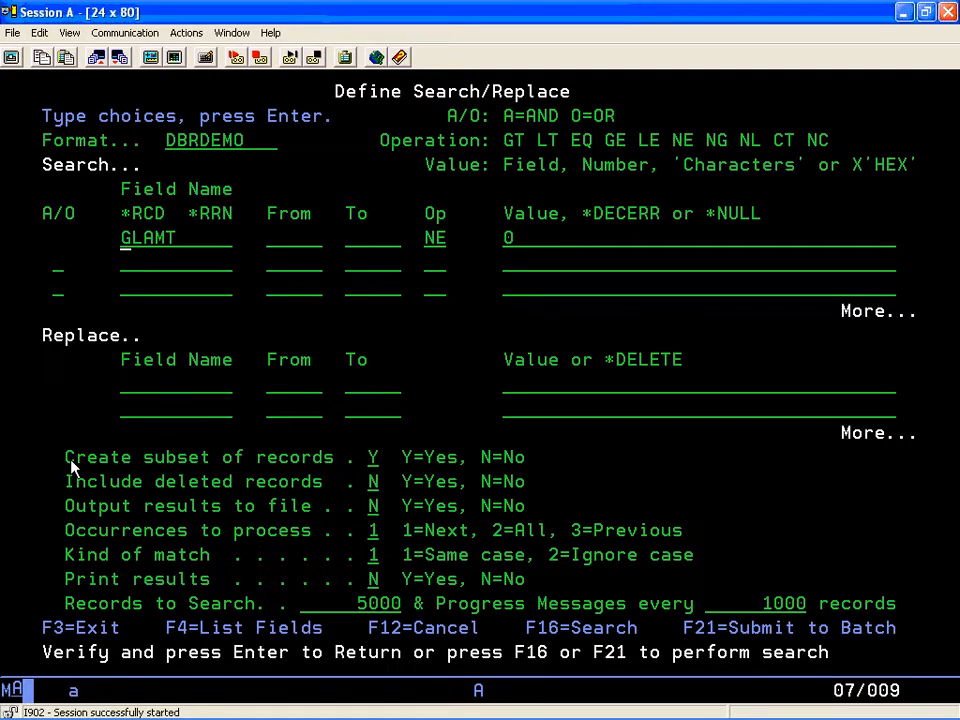
pyautogui.press('shift')
pyautogui.hotkey('shift', 'F4')
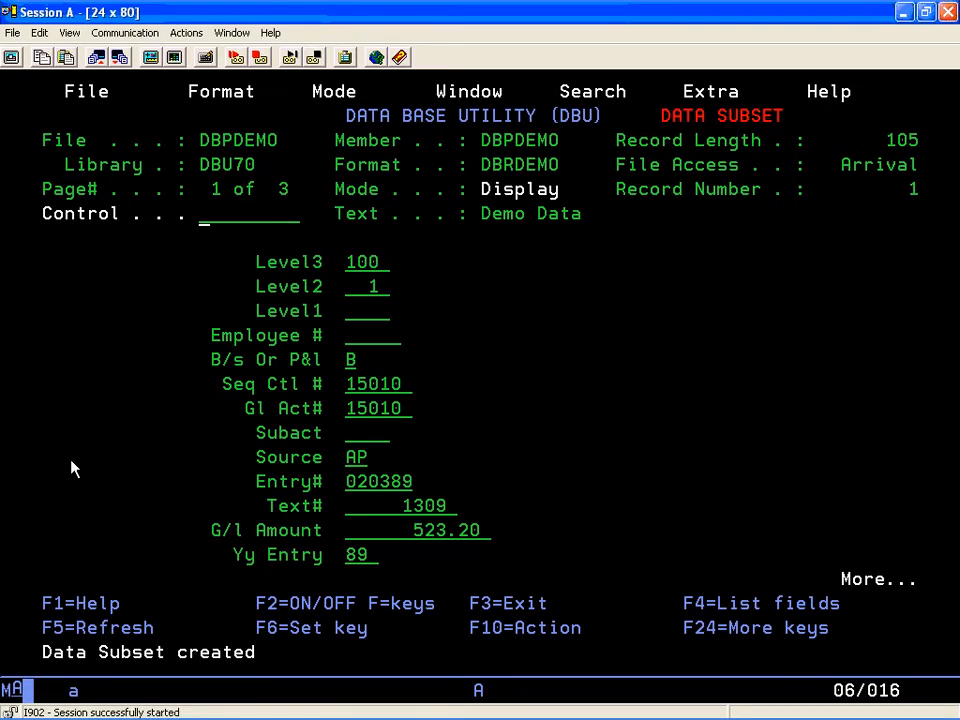
# Step: Go to the end of the subset with the control command B and switch the records to the multiple-record list display
pyautogui.press('Right')
pyautogui.write('B')
pyautogui.press('Return')
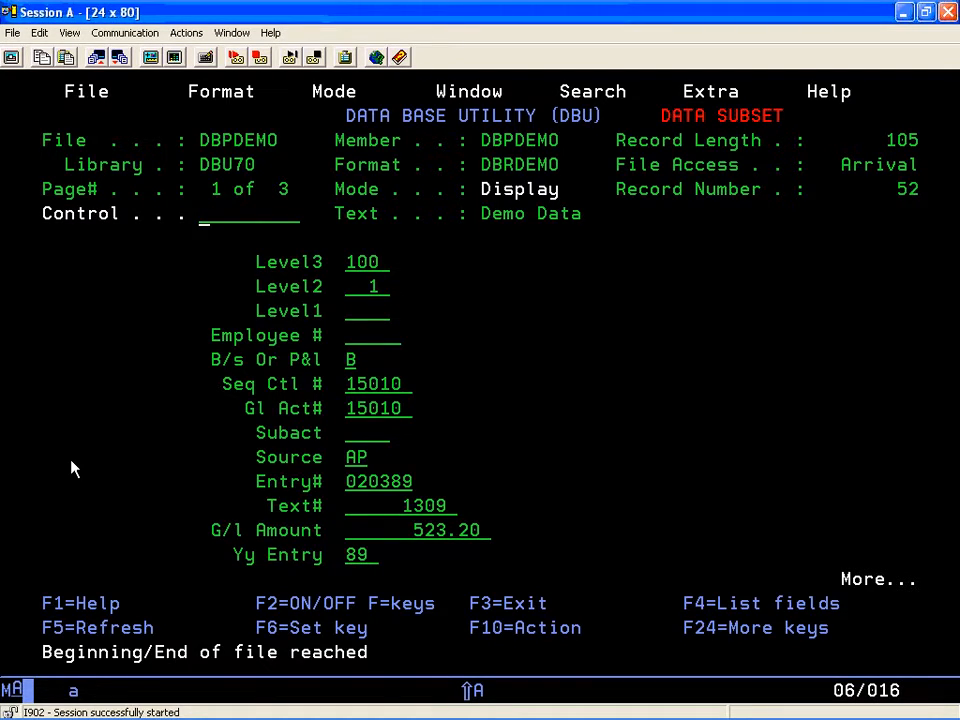
pyautogui.press('Return')
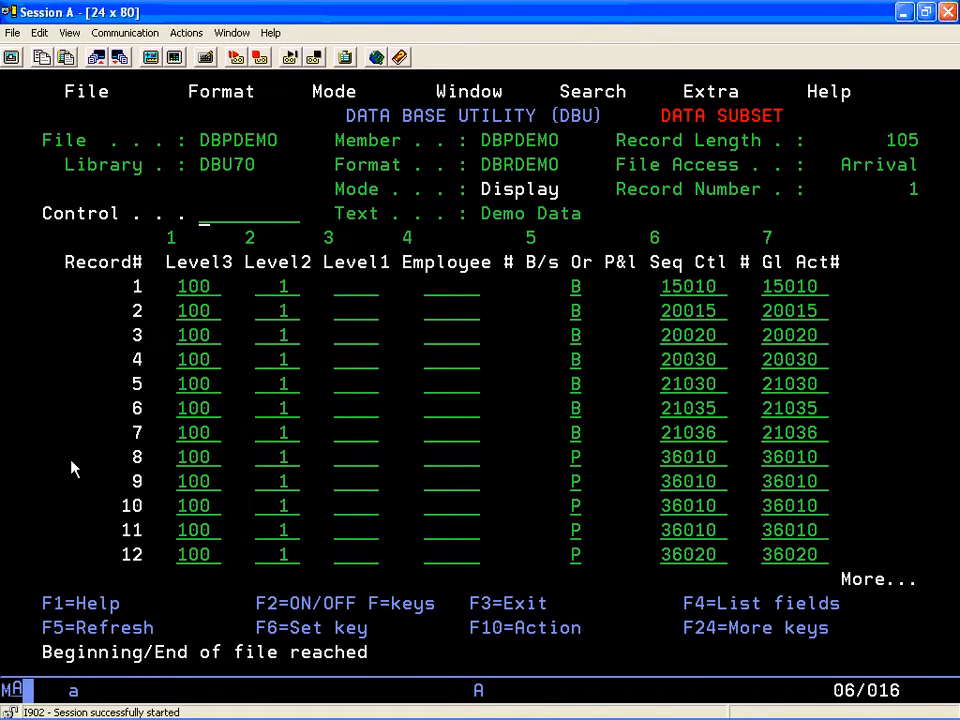
# Step: Redefine the GLAMT search with Create subset set to N, Output results to file set to Y and Occurrences to process set to 2
pyautogui.press('shift')
pyautogui.hotkey('shift', 'F4')
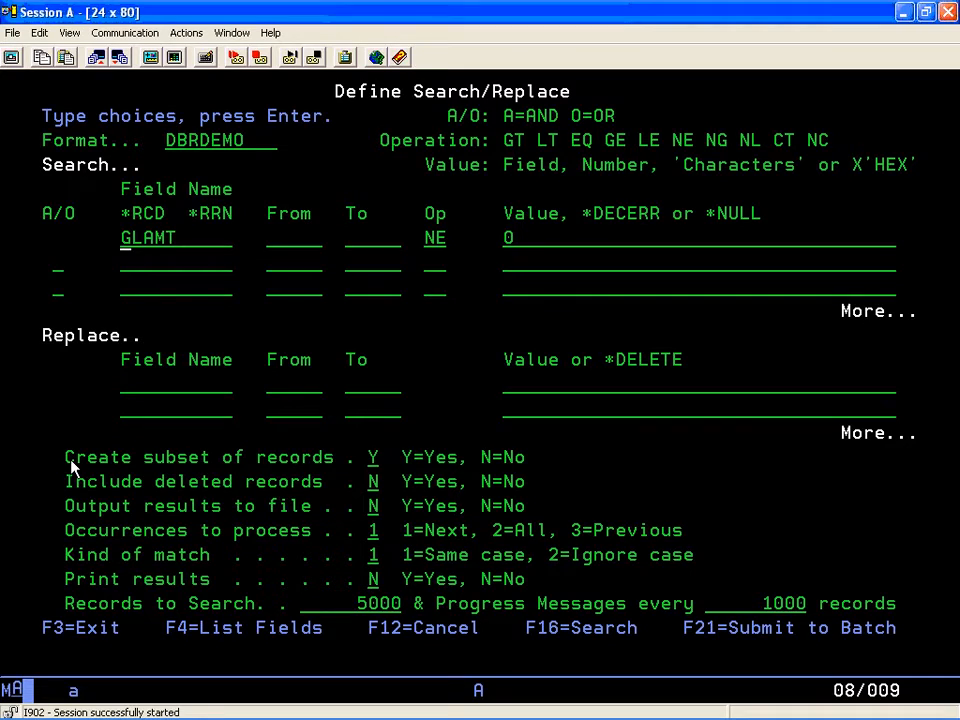
pyautogui.press('Down')
pyautogui.press('Down')
pyautogui.press('Down')
pyautogui.press('Down')
pyautogui.press('Down')
pyautogui.press('Down')
pyautogui.press('Down')
pyautogui.press('Down')
pyautogui.press('Tab')
pyautogui.press('Down')
pyautogui.write('NY')
pyautogui.press('Down')
pyautogui.press('Down')
pyautogui.press('Return')
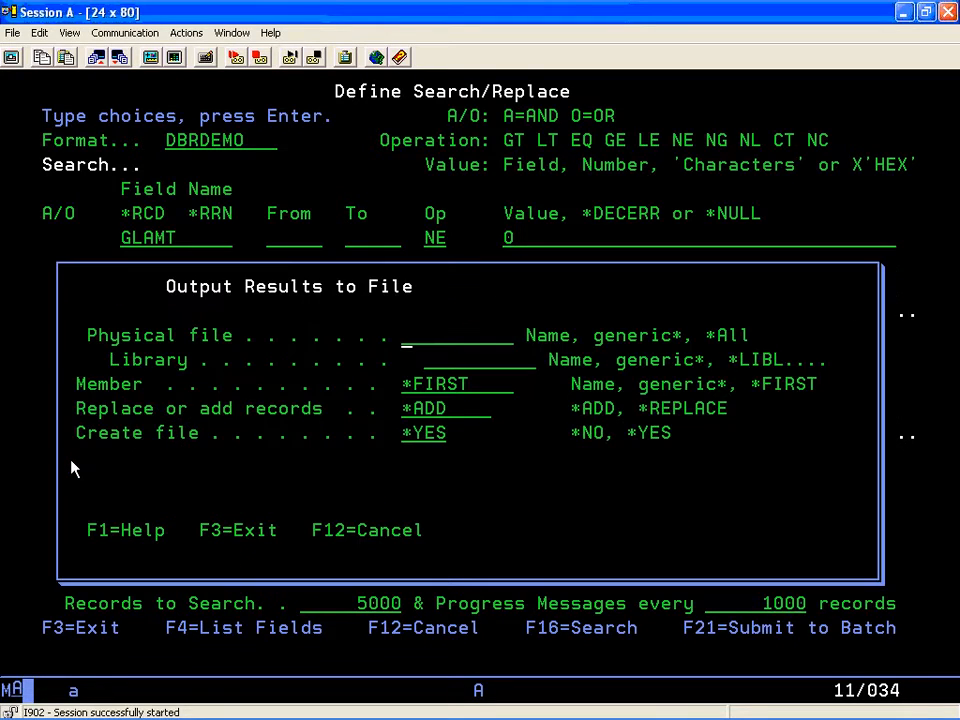
# Step: Name the output physical file MYTEST in library QGPL and run the search
pyautogui.write('MYTEST')
pyautogui.press('Tab')
pyautogui.write('QGPL')
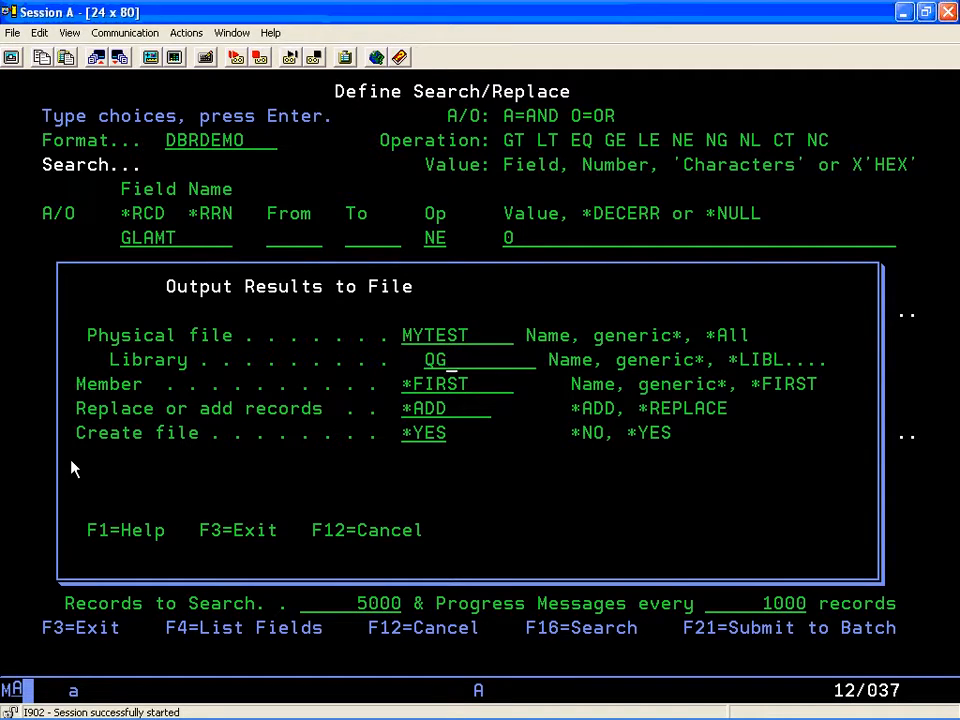
pyautogui.press('Return')
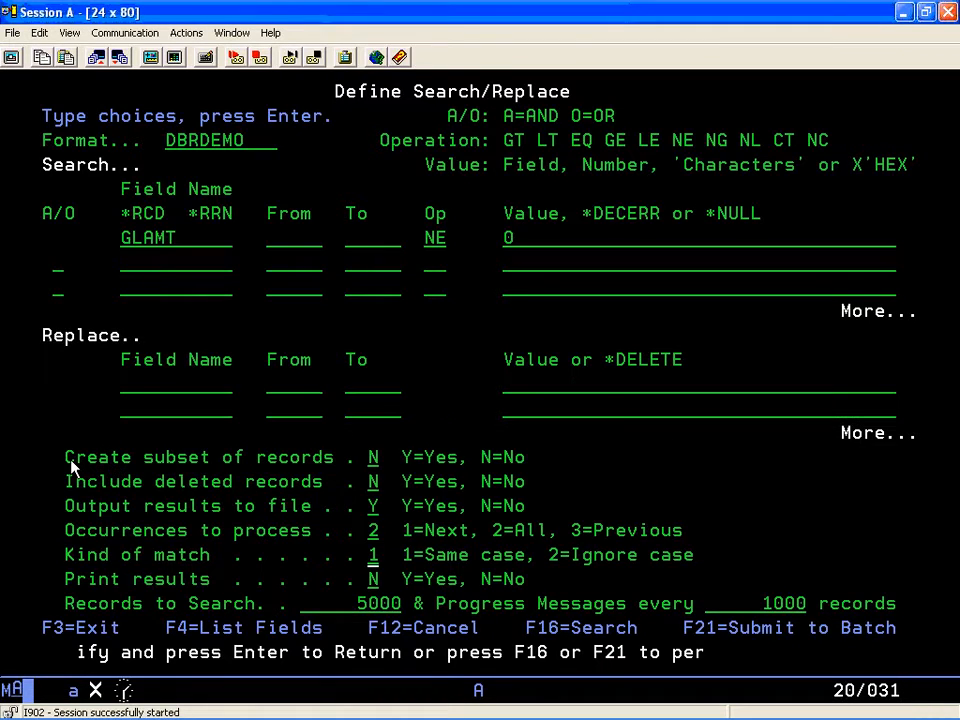
pyautogui.press('shift')
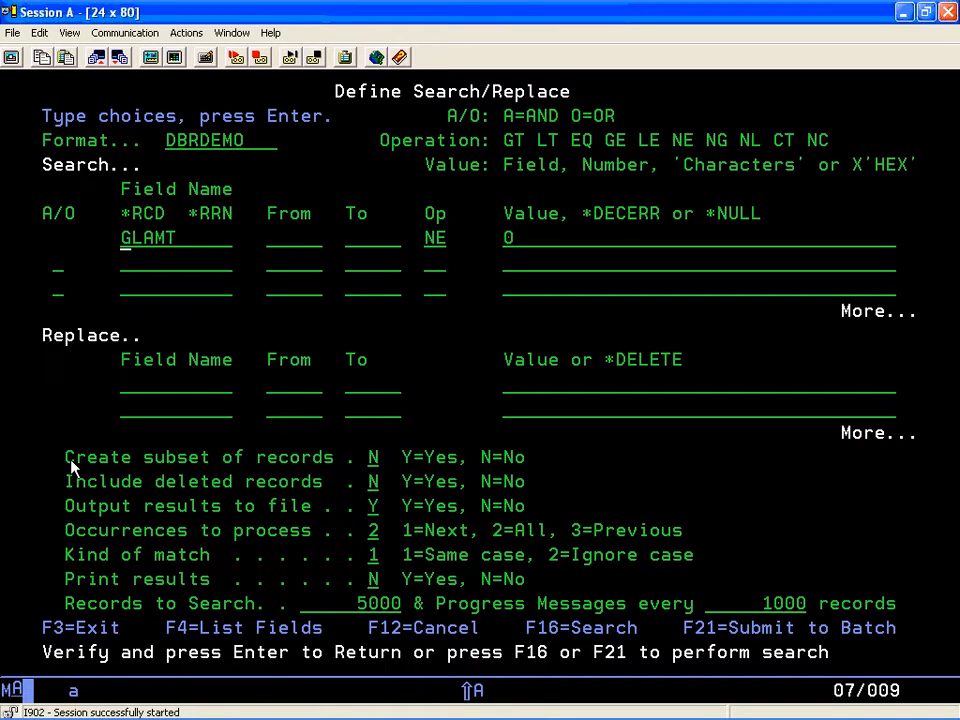
pyautogui.hotkey('shift', 'F4')
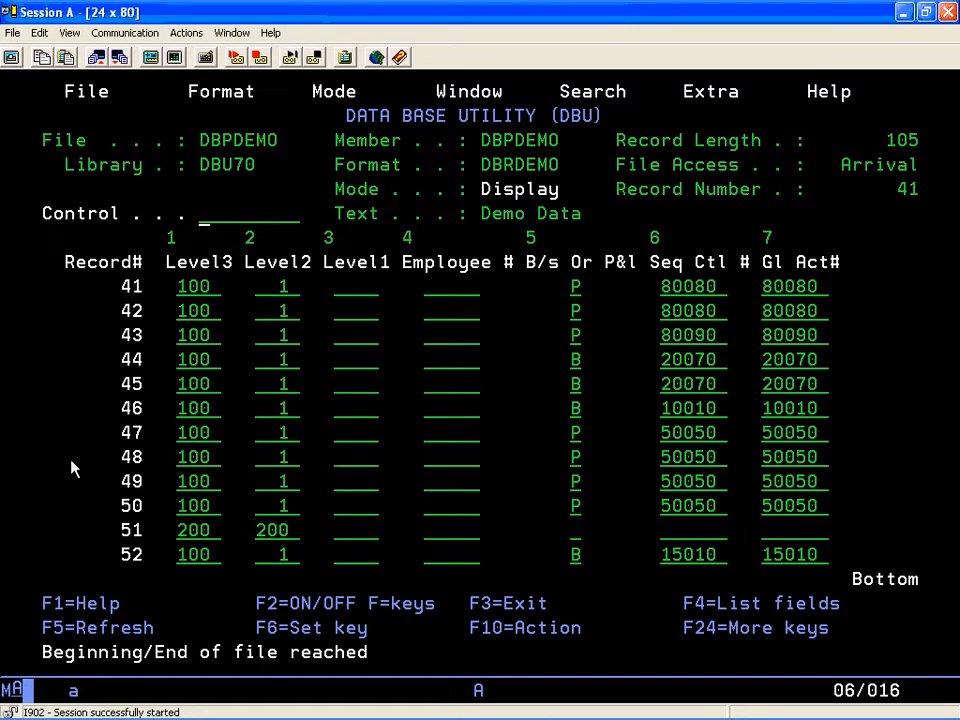
# Step: Open the file MYTEST from library QGPL in a second window with the control command OPN
pyautogui.press('Right')
pyautogui.write('OPN')
pyautogui.press('Return')
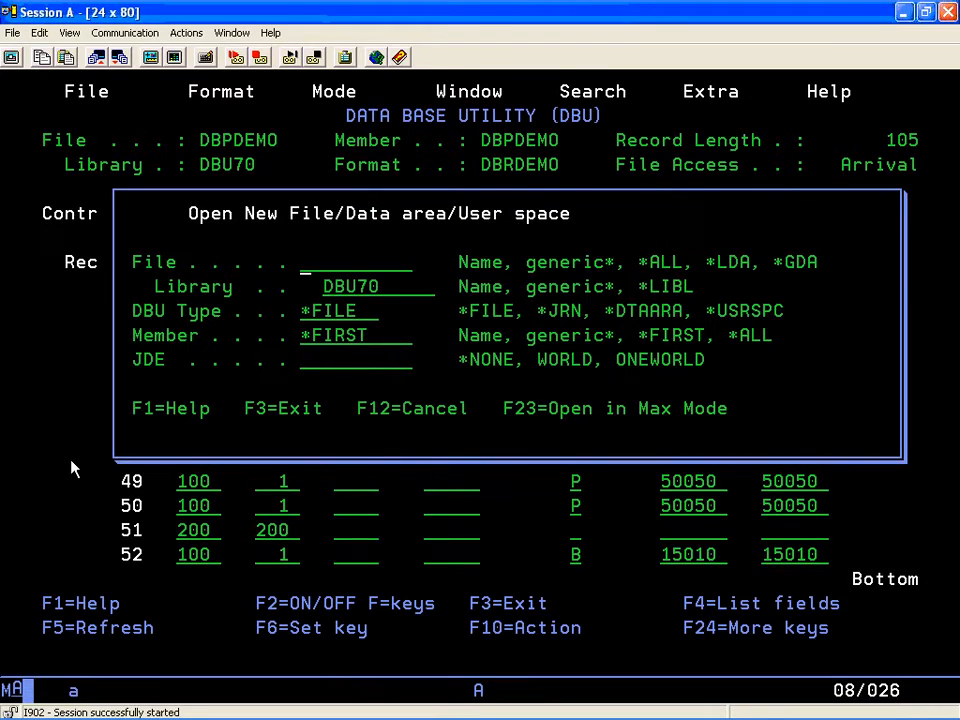
pyautogui.write('MYTEST')
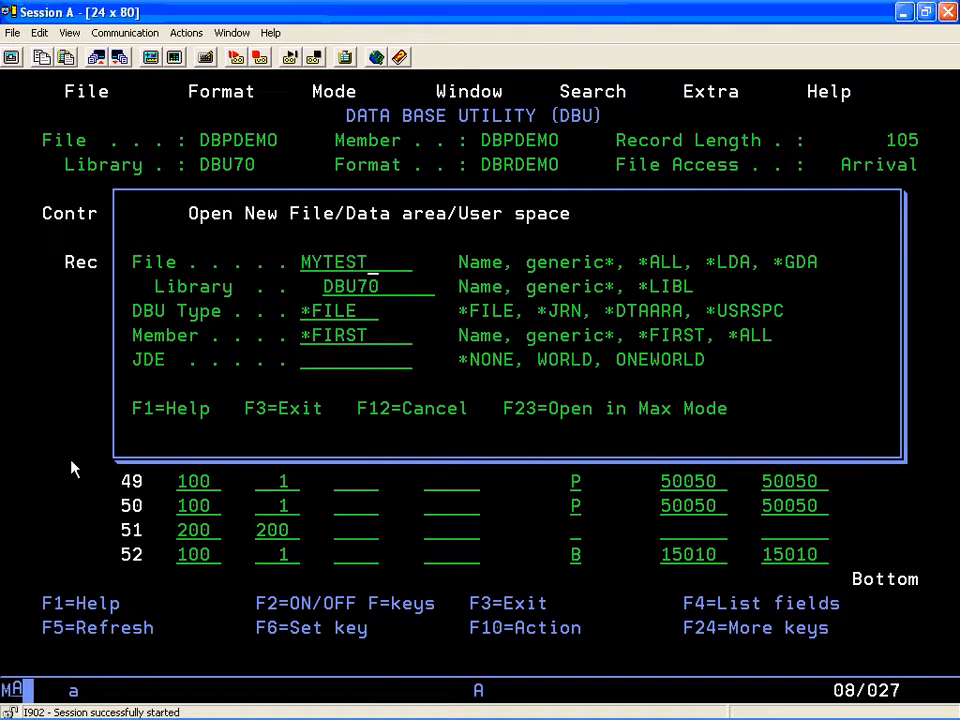
pyautogui.press('Tab')
pyautogui.write('QGPL')
pyautogui.press('Tab')
pyautogui.press('Return')
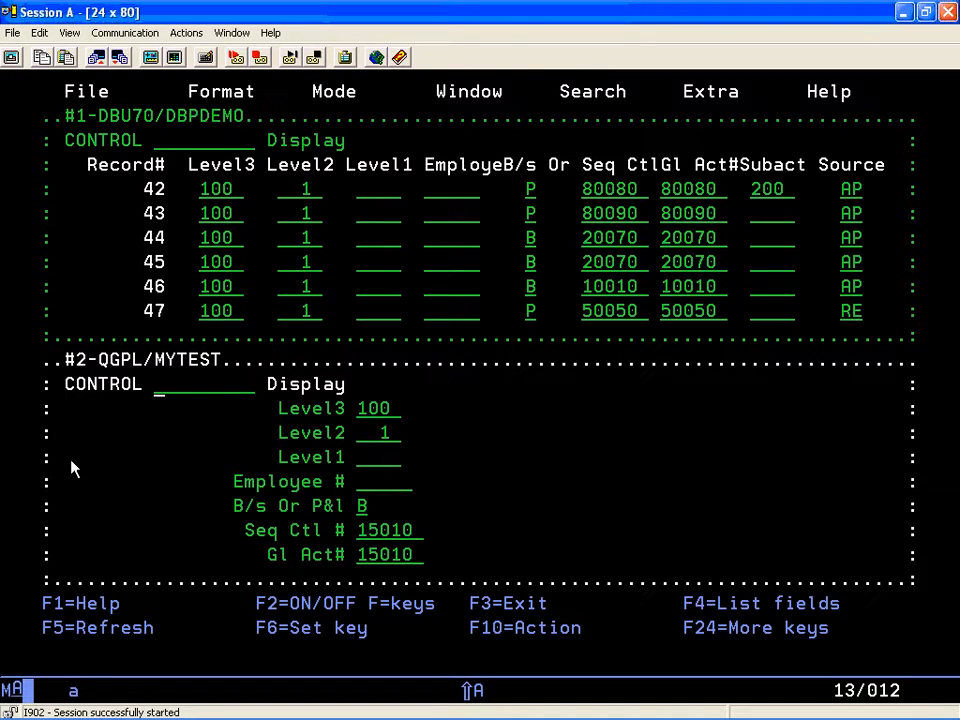
# Step: Display MYTEST as a multiple-record list and position it to record 42
pyautogui.press('Return')
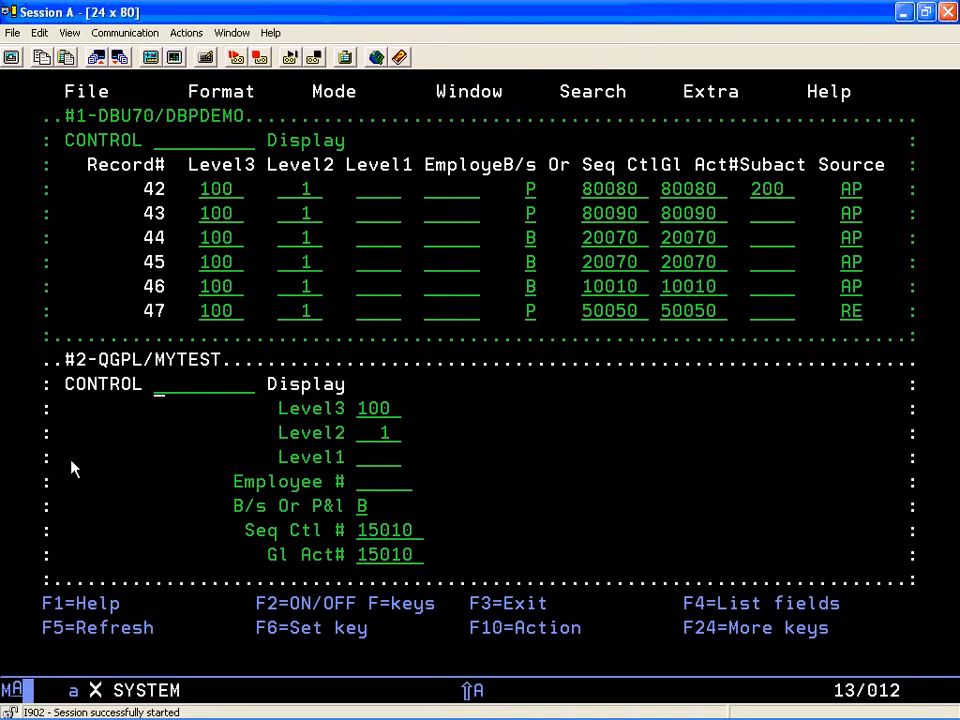
pyautogui.write('4')
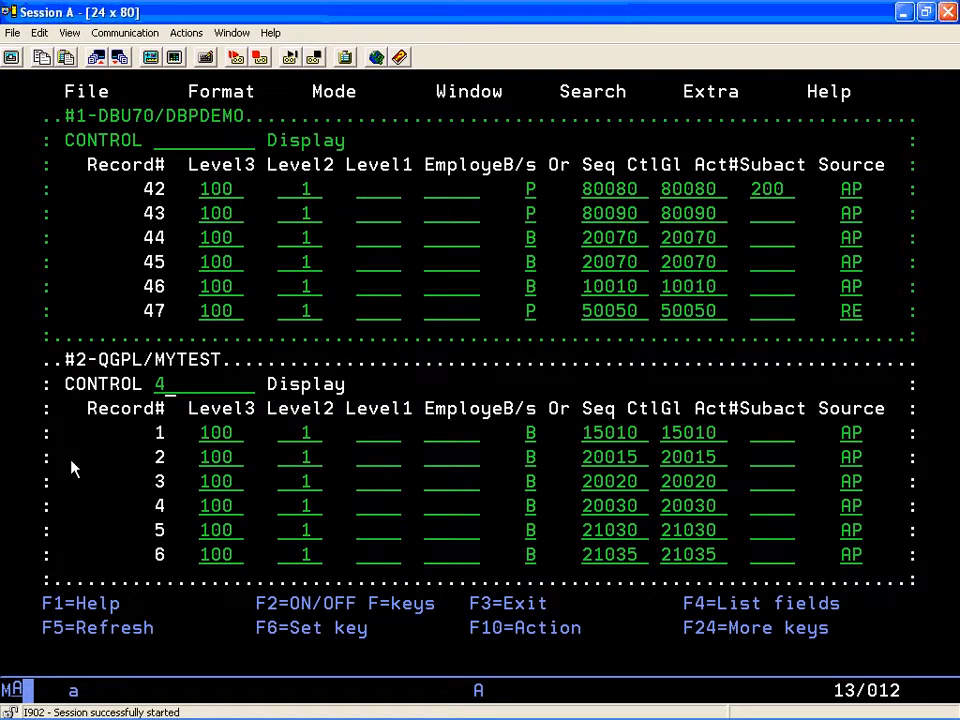
pyautogui.write('2')
pyautogui.press('Return')
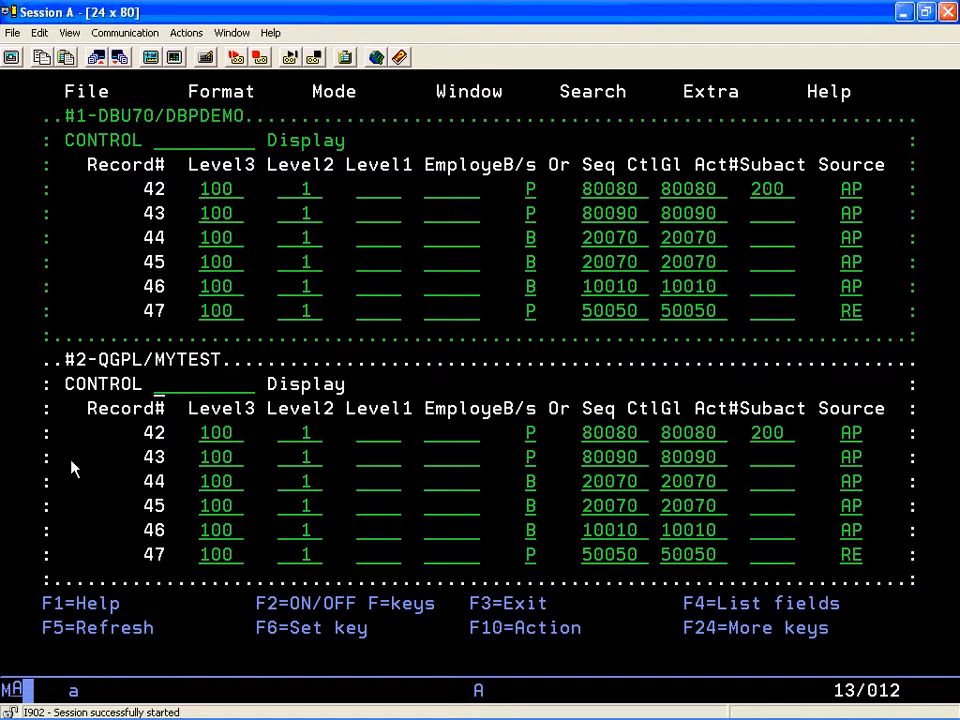
# Step: Close the file MYTEST in the second window with the control command CLO and confirm the closing
pyautogui.press('shift')
pyautogui.press('Return')
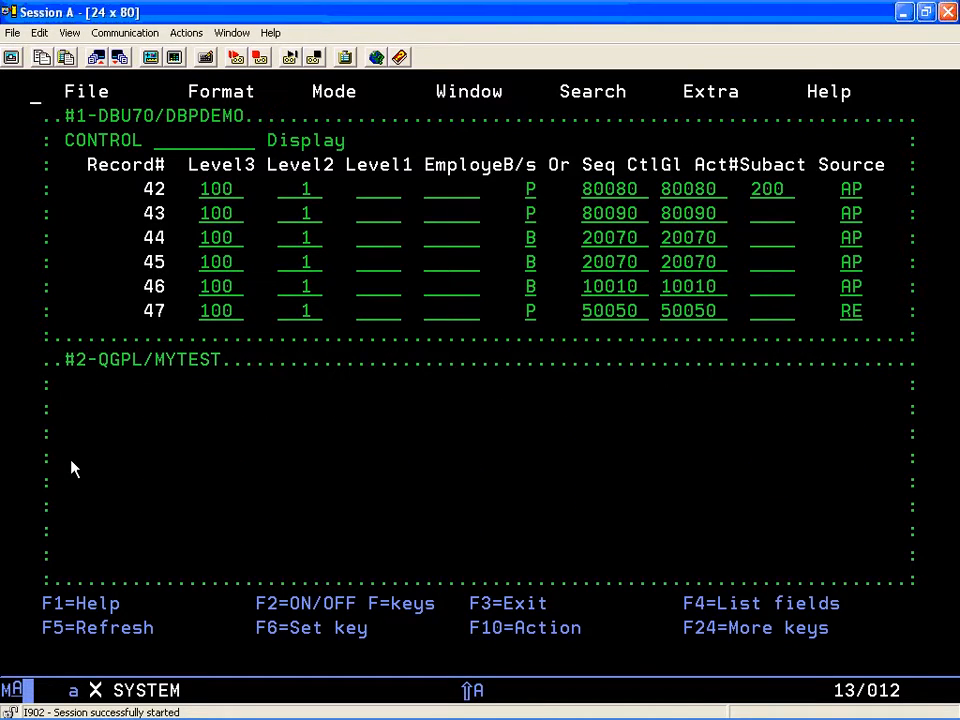
pyautogui.press('Return')
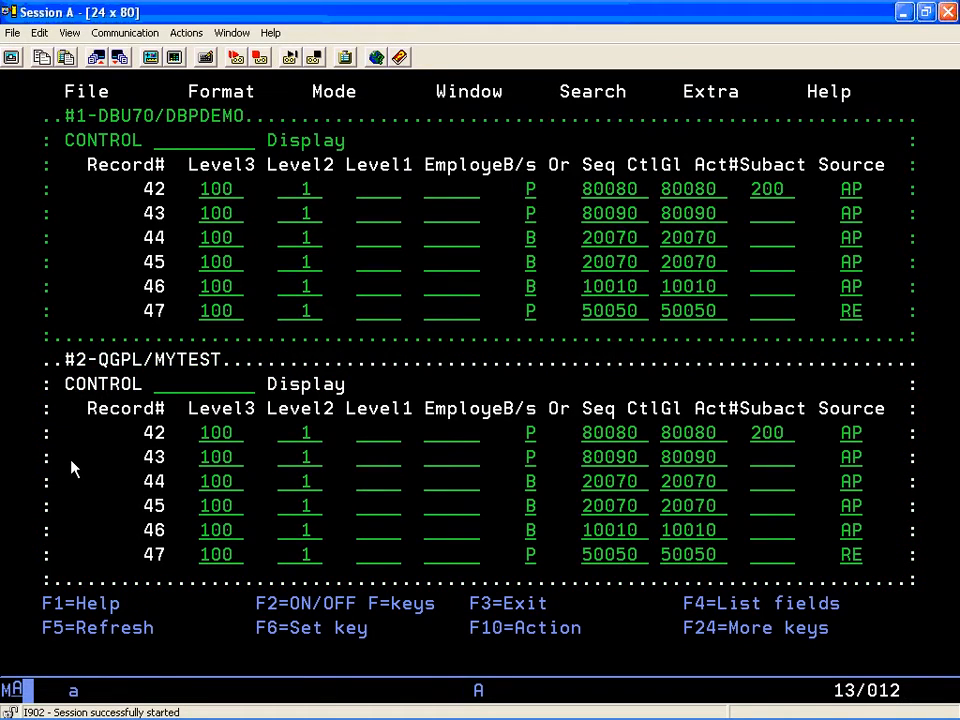
pyautogui.write('C')
pyautogui.write('LO')
pyautogui.press('Return')
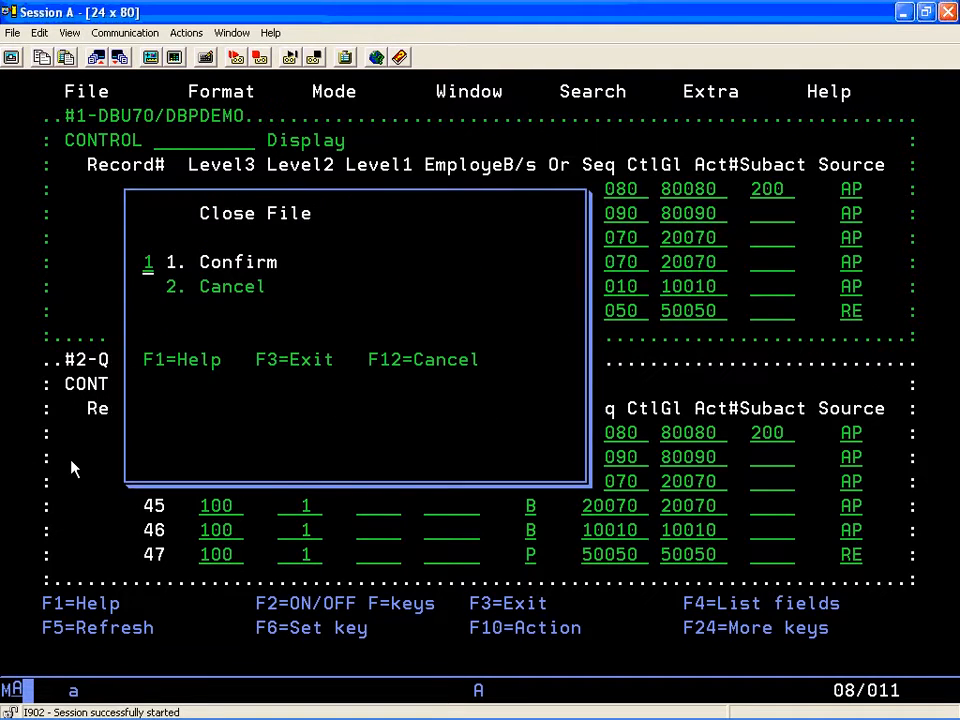
pyautogui.press('Return')
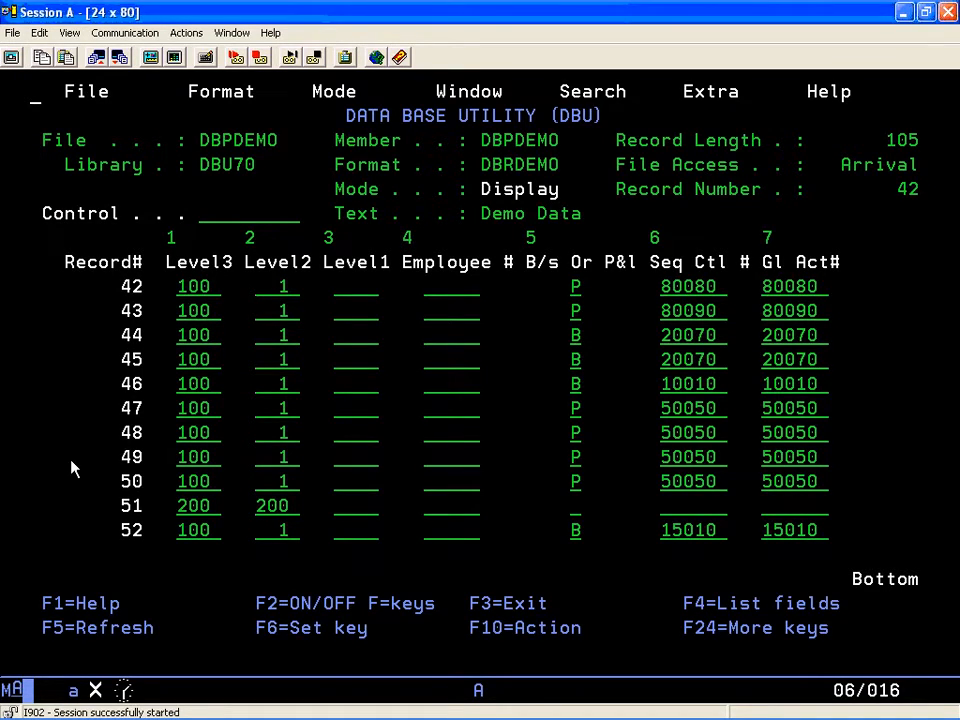
# Step: Display the Data Base Relations of file DBPDEMO, review its related logical files, and return to the DBU Menu
pyautogui.write('2')
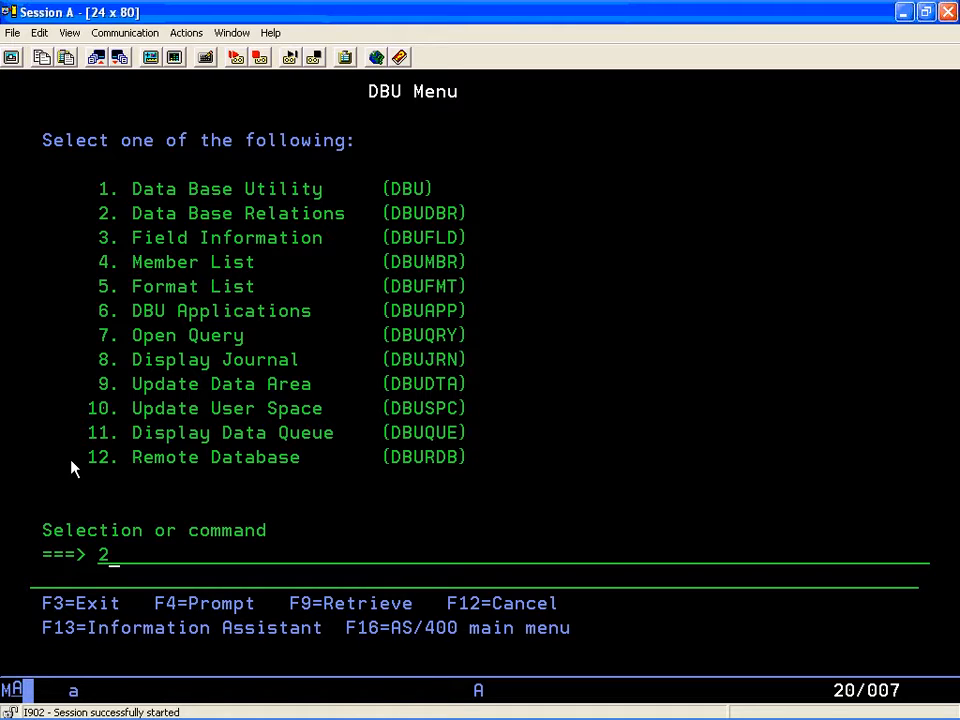
pyautogui.press('Return')
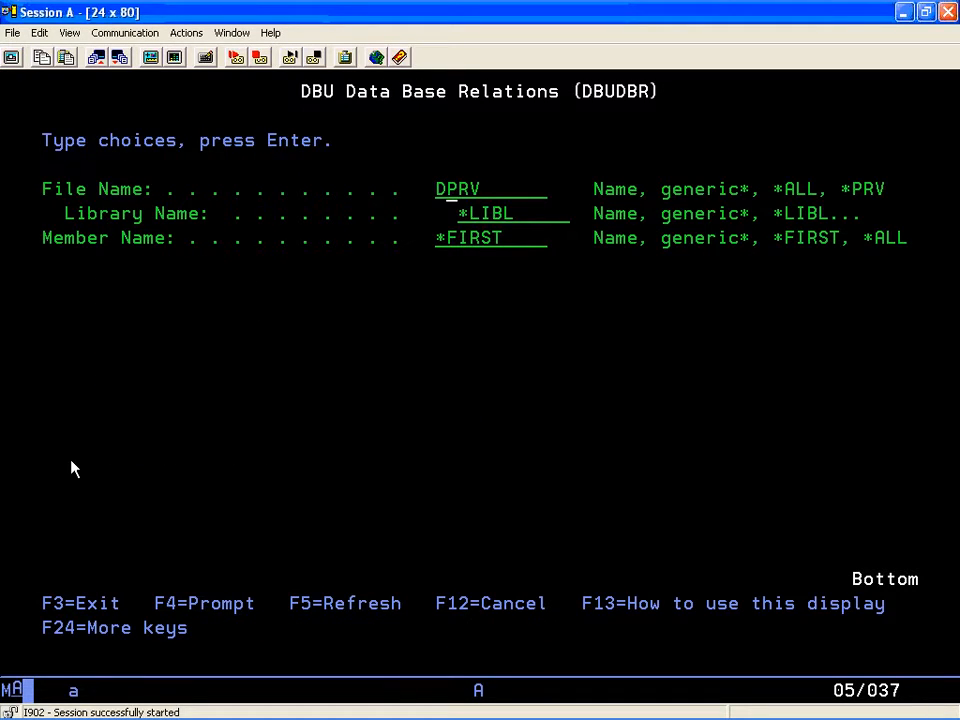
pyautogui.write('BPDEMO')
pyautogui.press('Return')
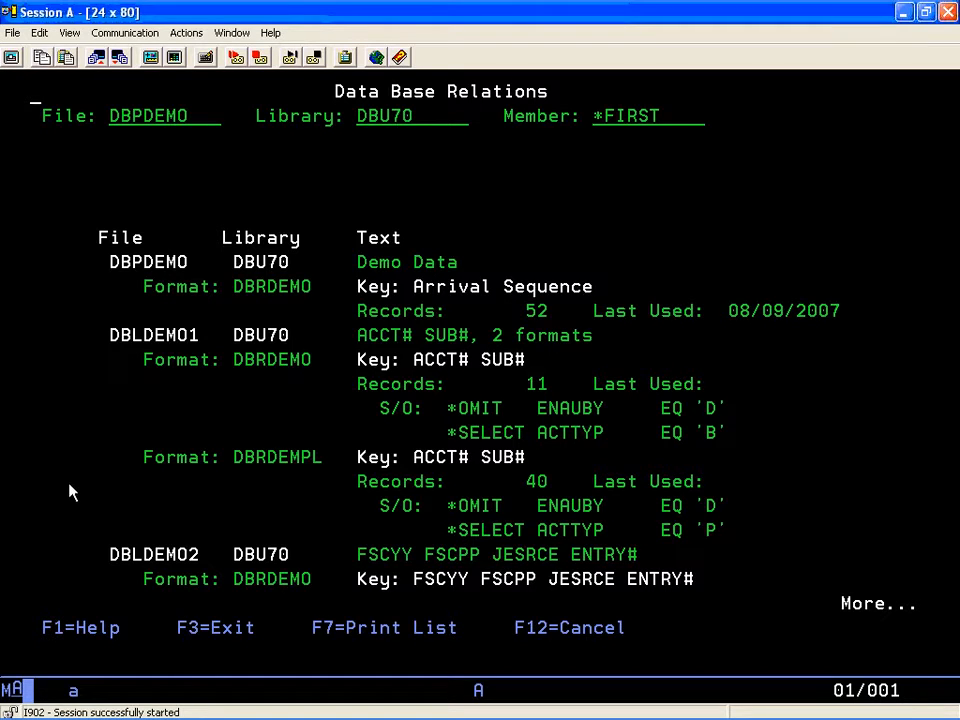
pyautogui.moveTo(289, 618); pyautogui.dragTo(463, 633)
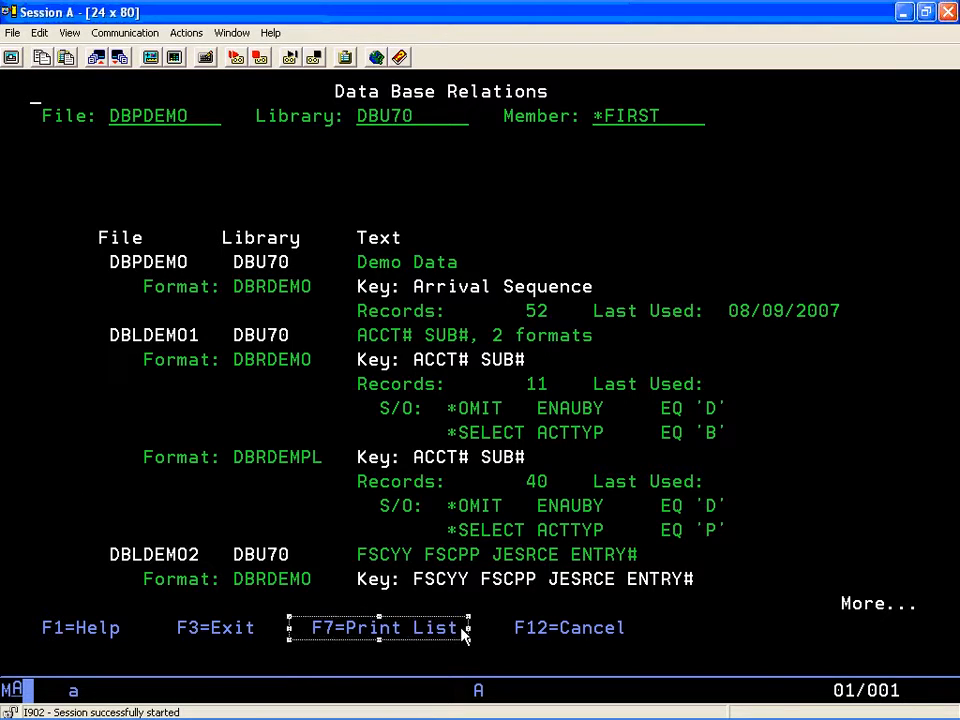
pyautogui.click(116, 134)
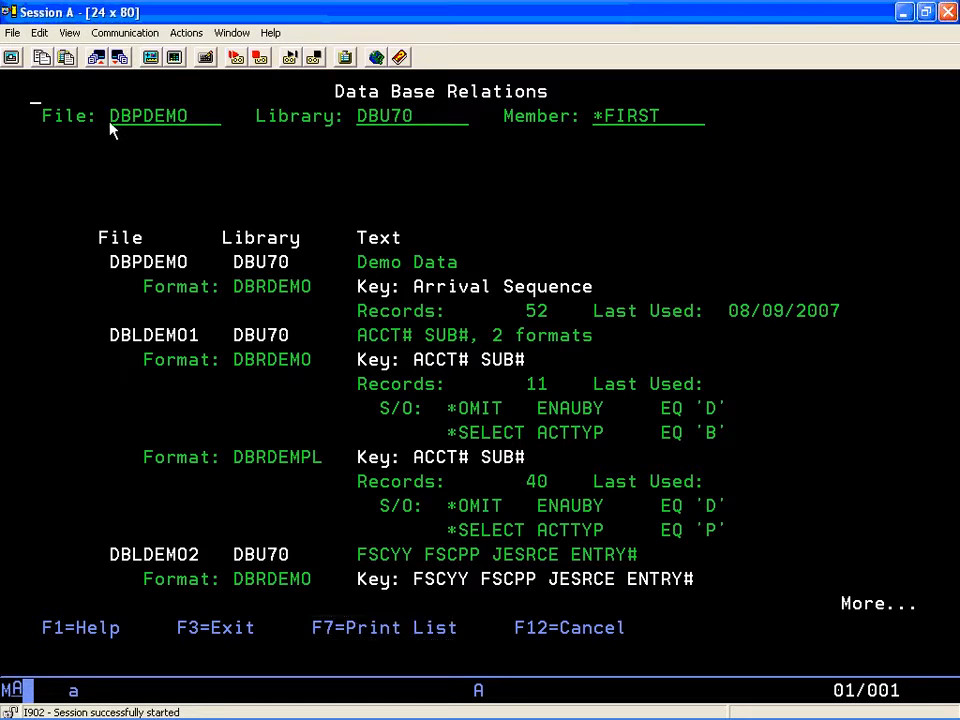
pyautogui.press('F3')
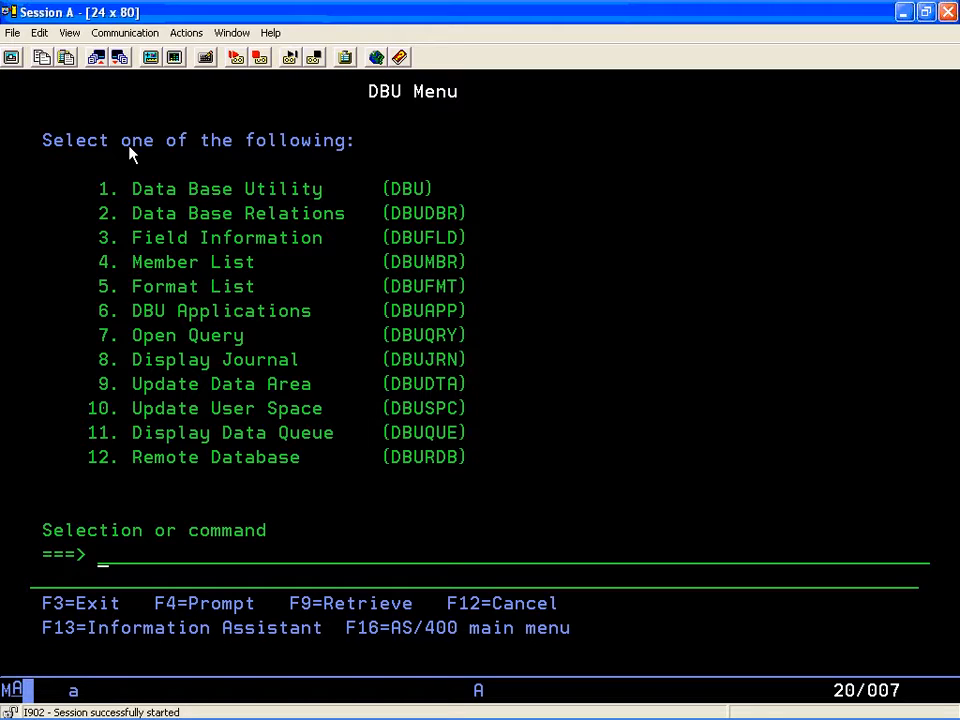
# Step: Display the field information of DBPDEMO with the command DBUFLD DBPDEMO, and return to the DBU Menu
pyautogui.write('DBU')
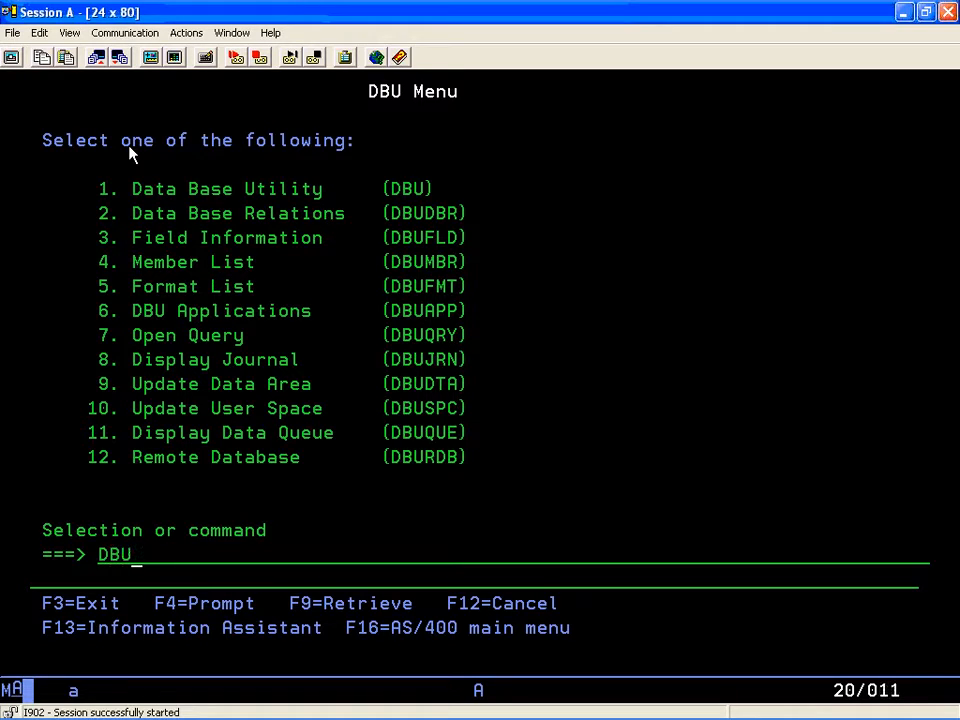
pyautogui.write('FLD')
pyautogui.moveTo(386, 227); pyautogui.dragTo(460, 249)
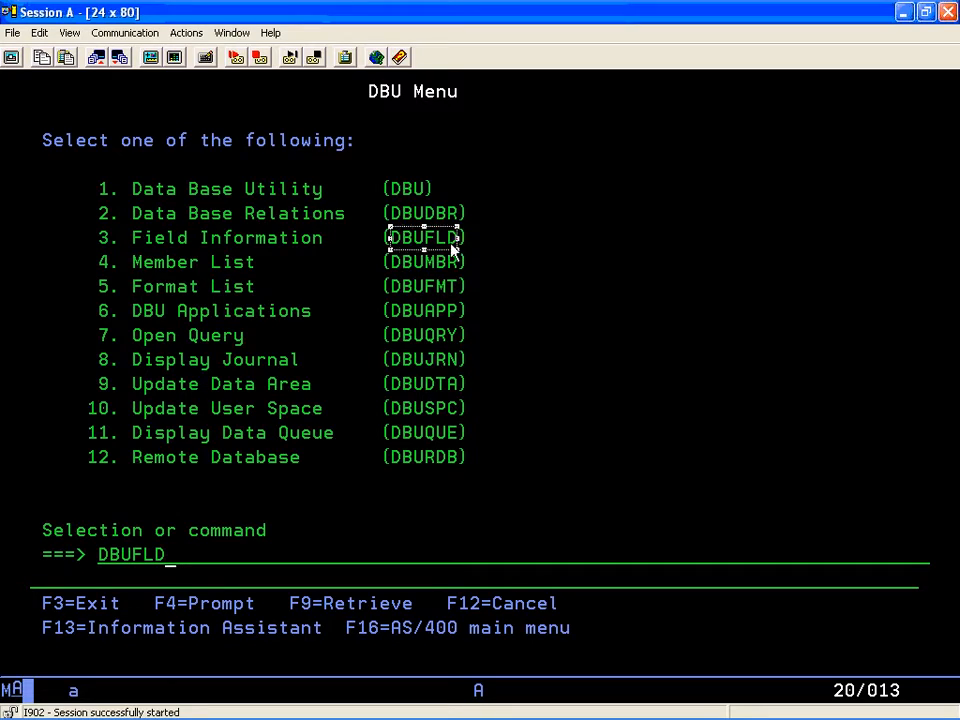
pyautogui.click(171, 568)
pyautogui.write('D')
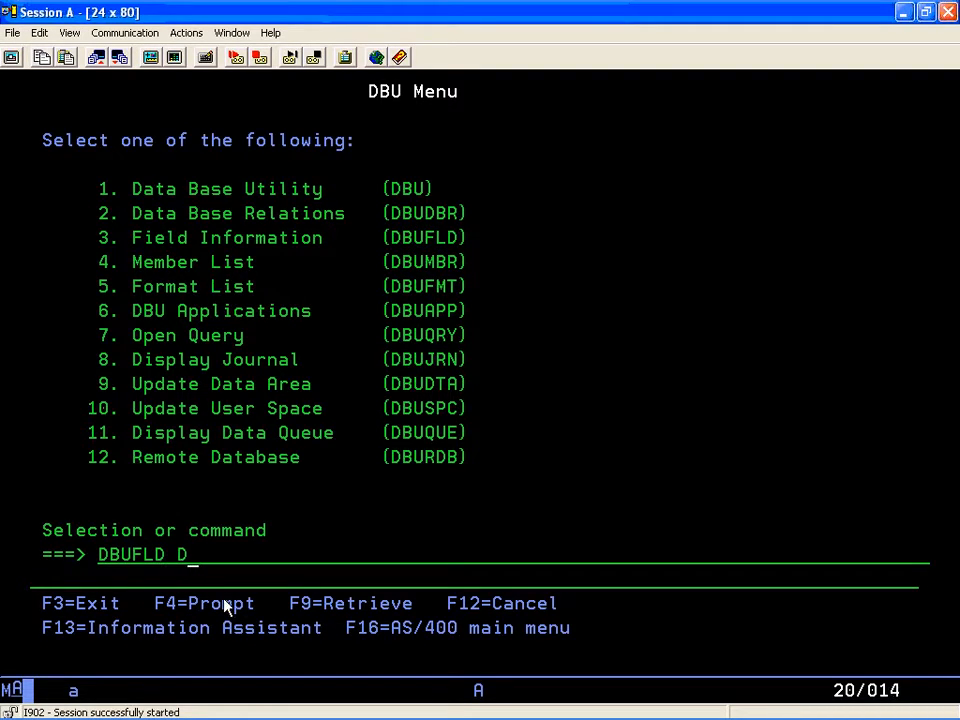
pyautogui.write('BPDEMO')
pyautogui.press('Return')
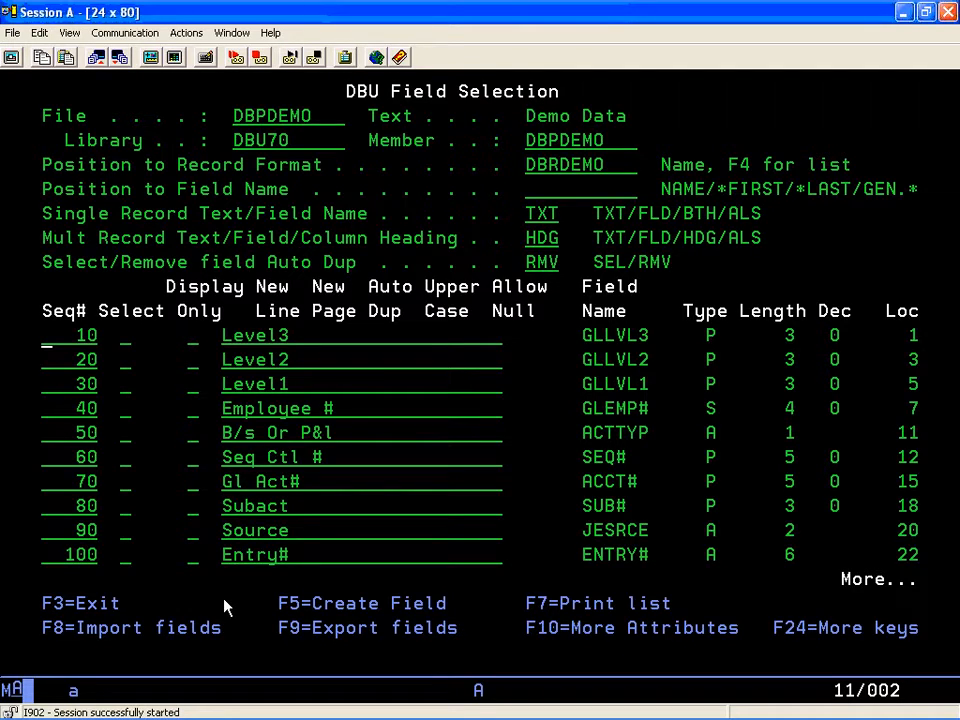
pyautogui.press('F3')
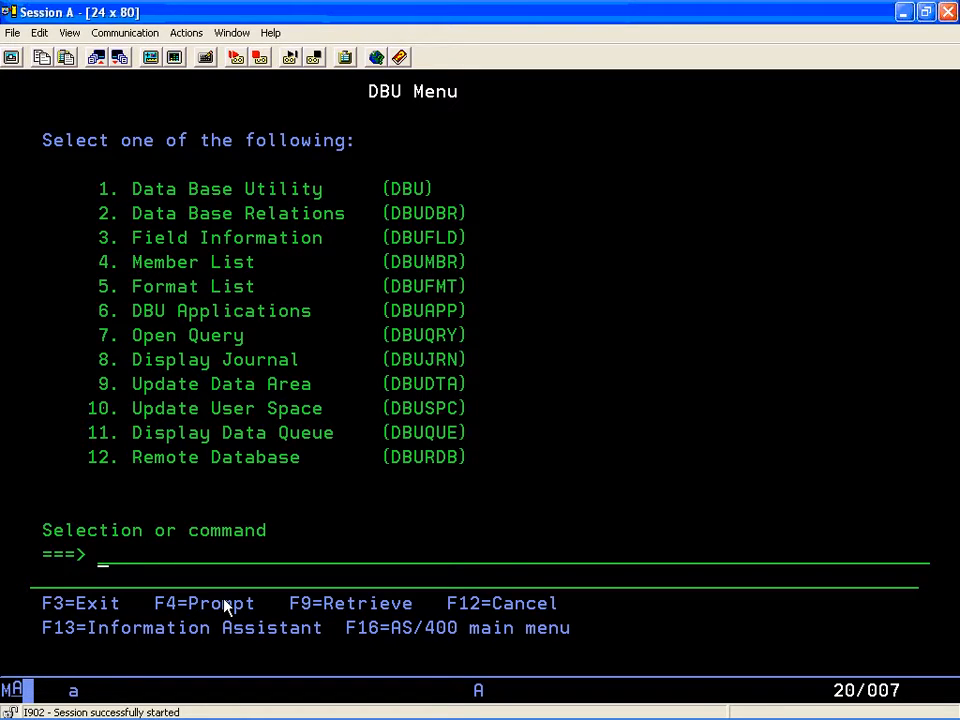
# Step: Display the DBU Member List of file DBPDEMO for all members, and return to the DBU Menu
pyautogui.write('4')
pyautogui.press('Return')
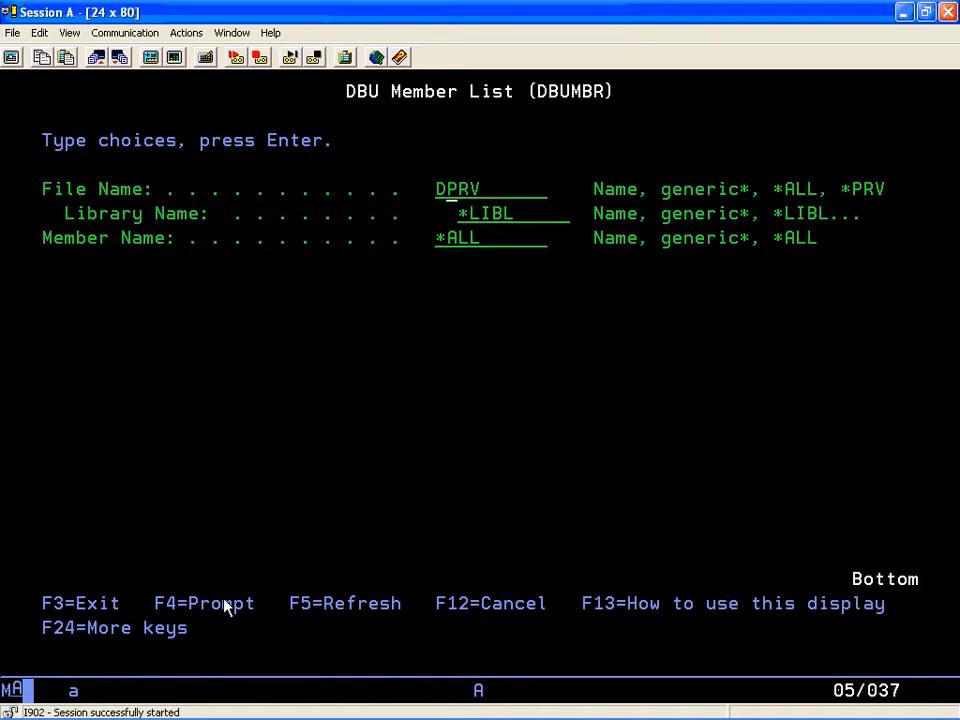
pyautogui.write('DBPDEMO')
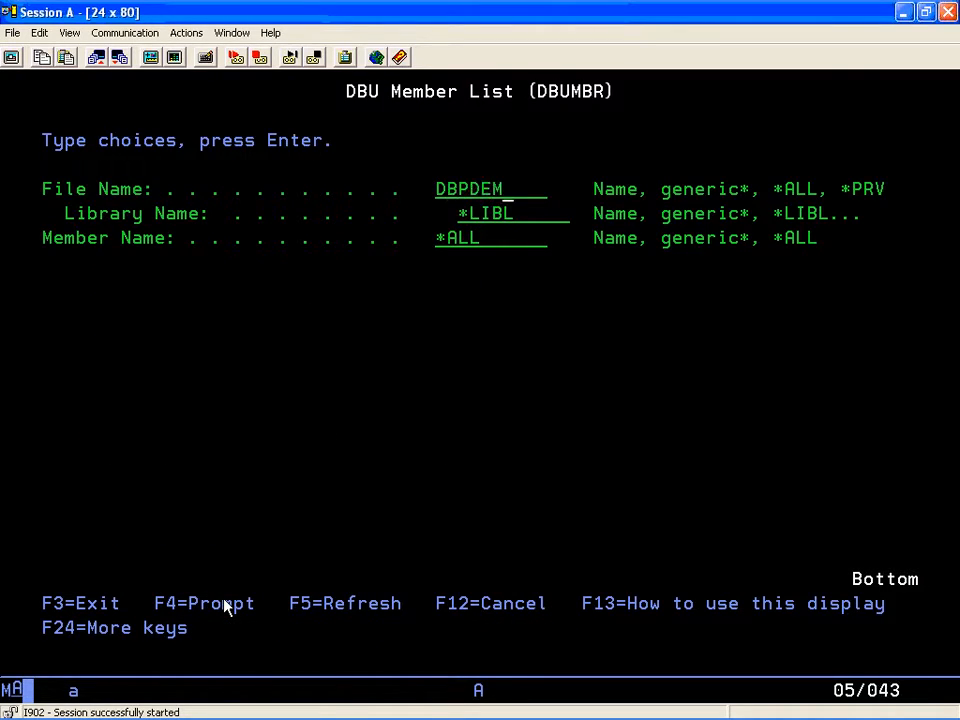
pyautogui.press('Return')
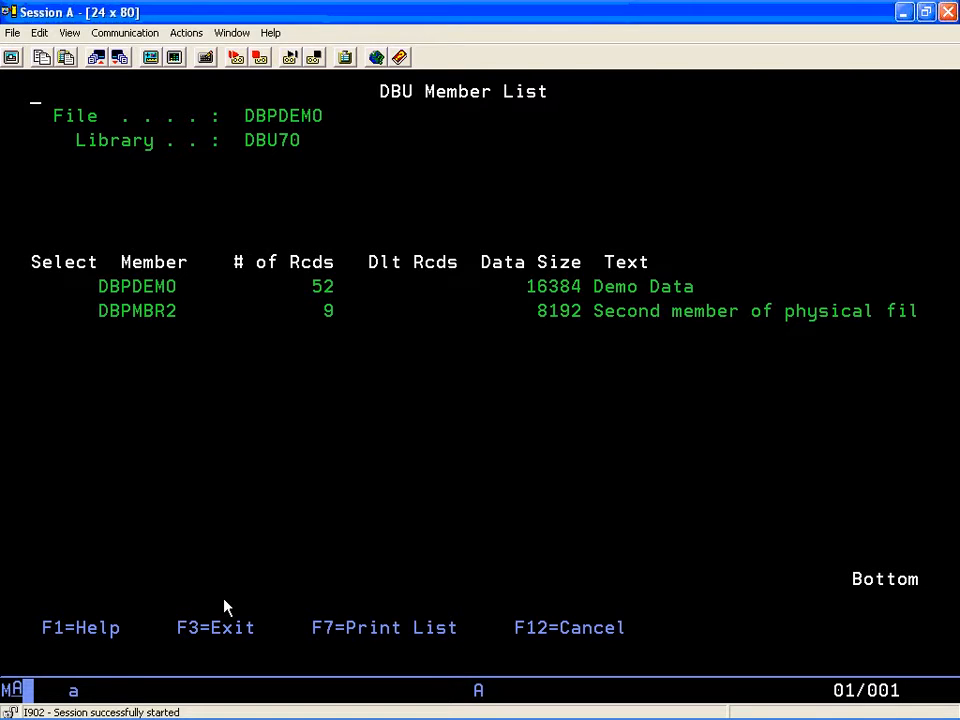
pyautogui.press('F12')
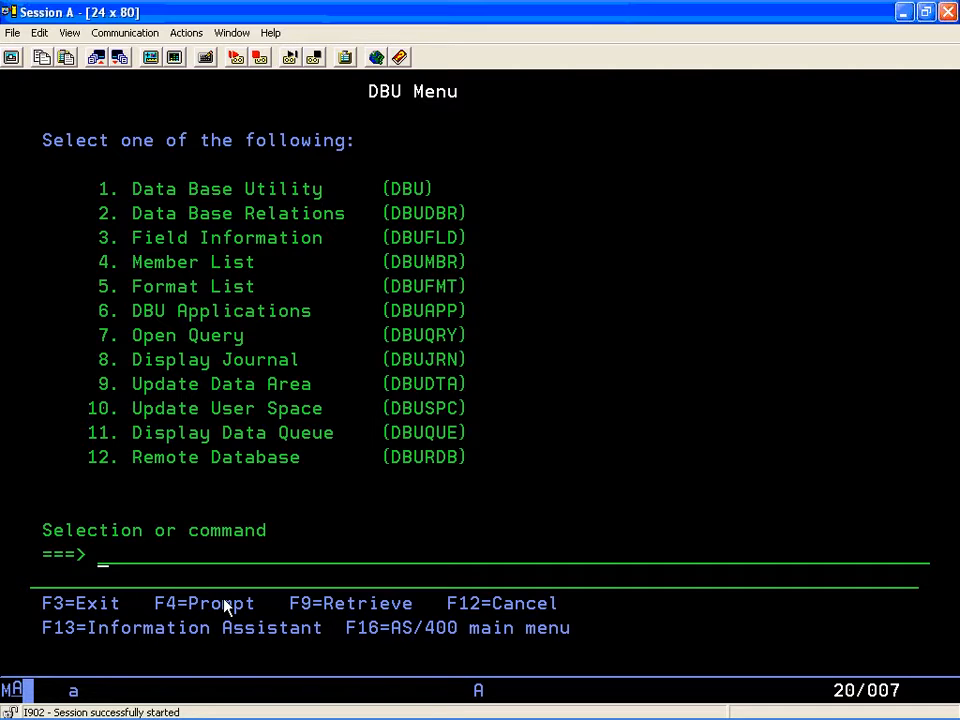
# Step: Leave the DBU Menu and open the DBU user authority defaults with the command DBUAUT
pyautogui.press('F3')
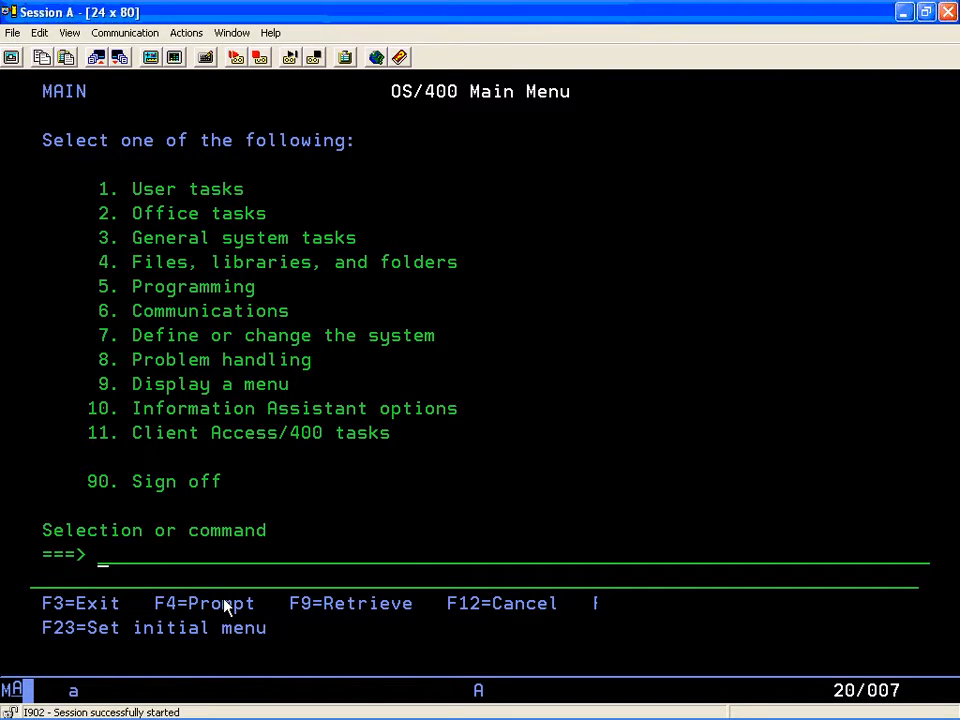
pyautogui.write('D')
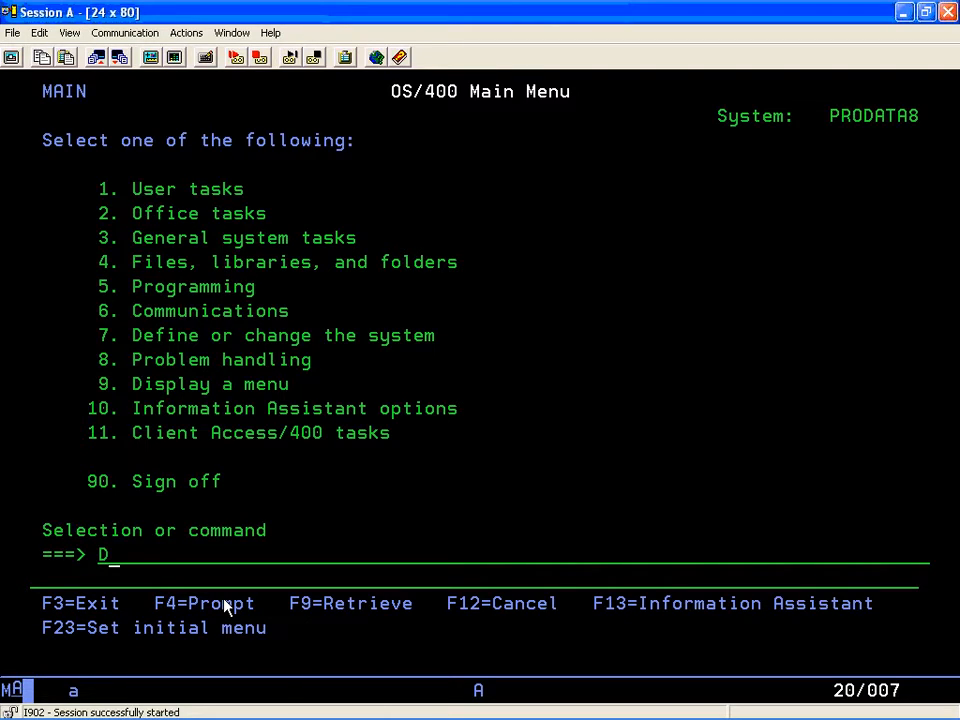
pyautogui.write('BUAUT')
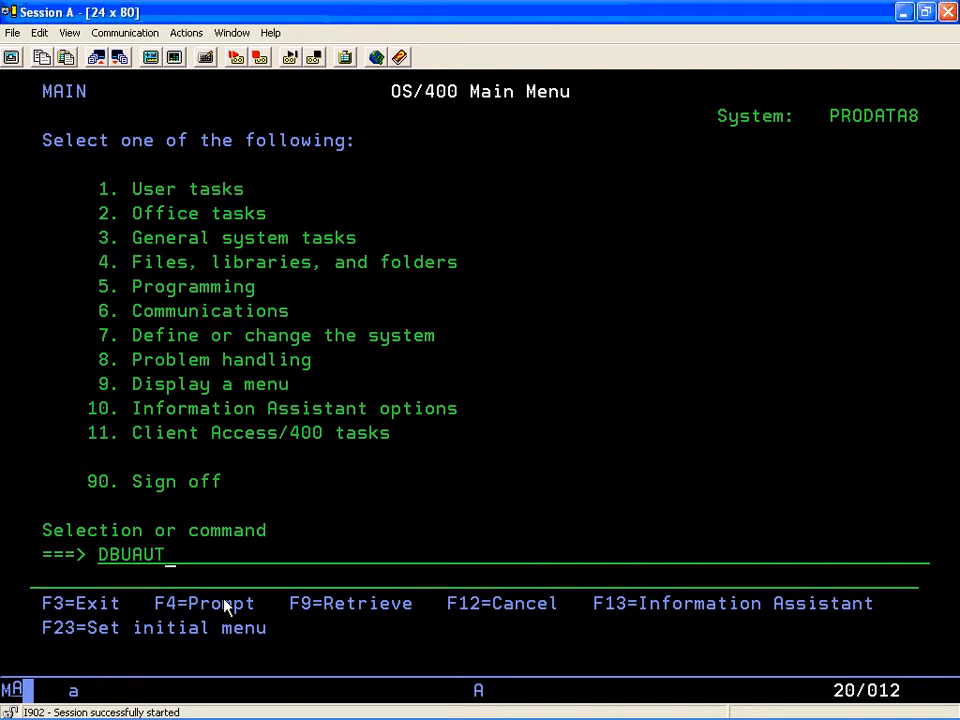
pyautogui.press('Return')
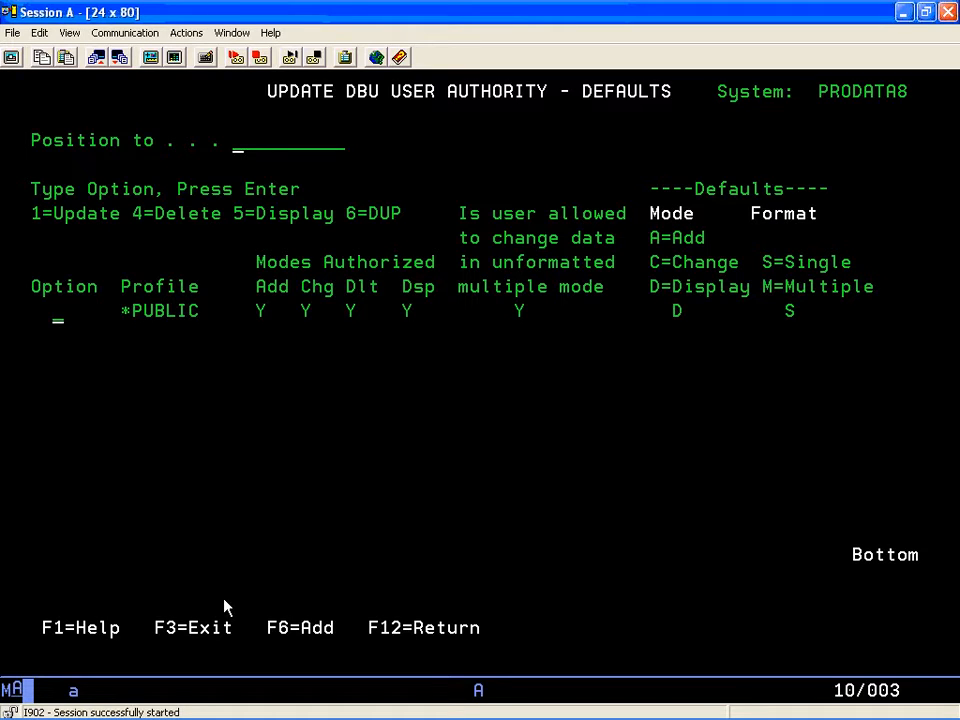
# Step: Duplicate the *PUBLIC authority entry and name the new profile QPGMR
pyautogui.write('6')
pyautogui.press('Return')
pyautogui.write('Q')
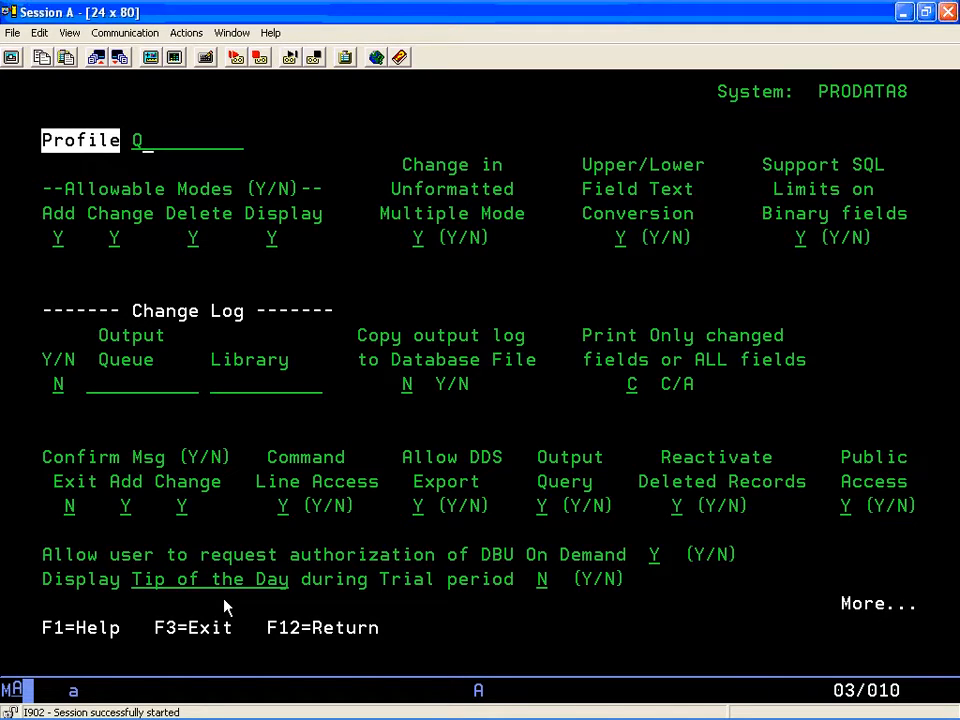
pyautogui.write('PGMR')
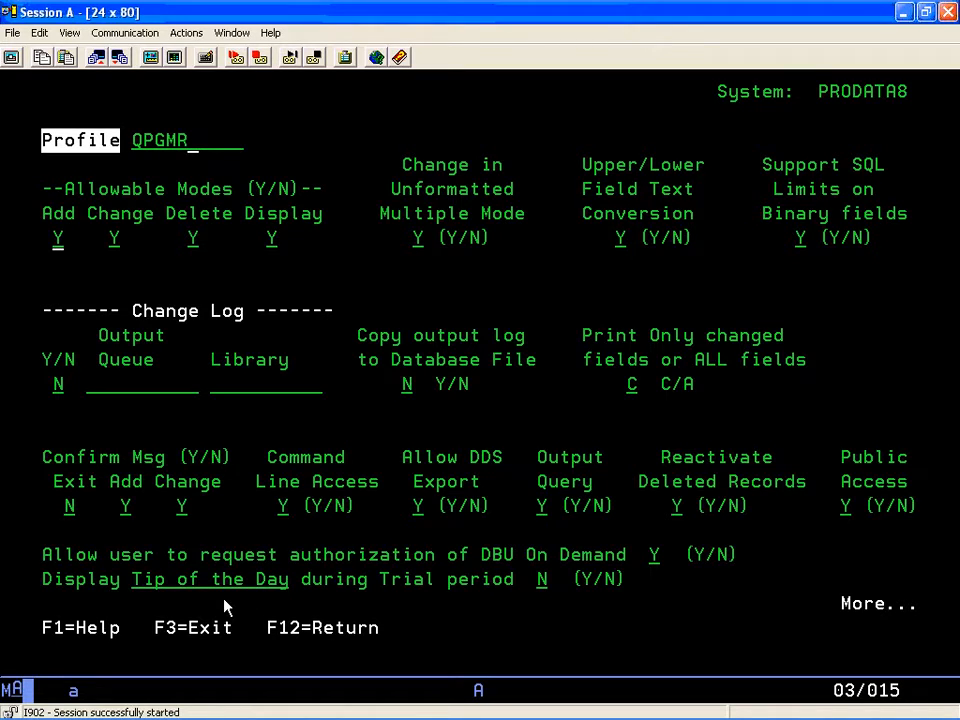
pyautogui.press('Tab')
# Step: Examine the QPGMR profile's Change Log settings for output queue, library, database file copy and printed fields
pyautogui.moveTo(31, 299); pyautogui.dragTo(336, 402)
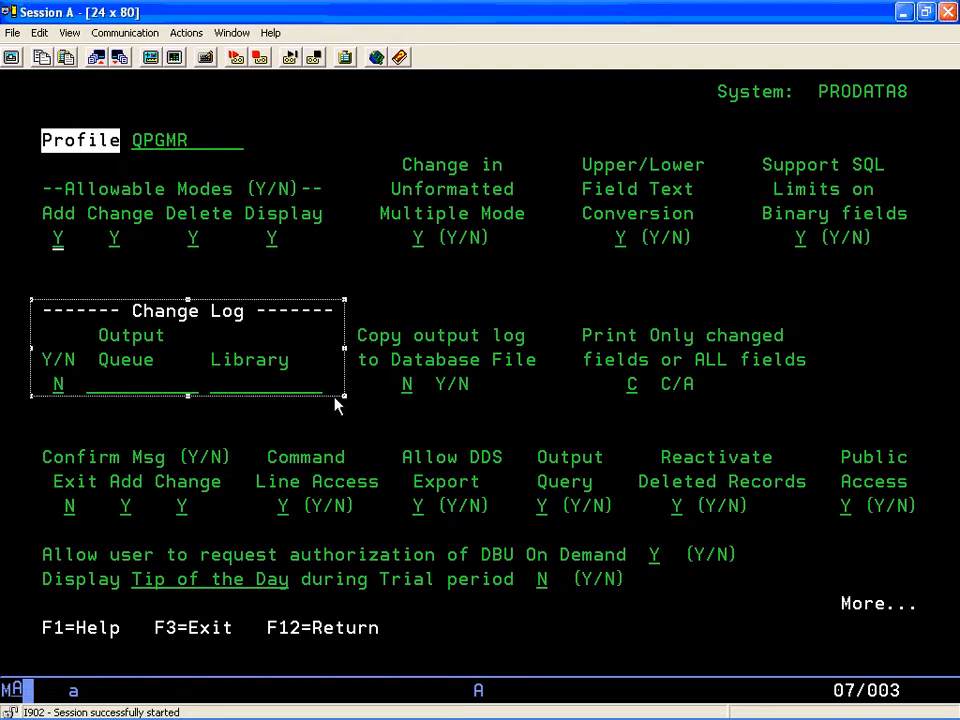
pyautogui.click(94, 399)
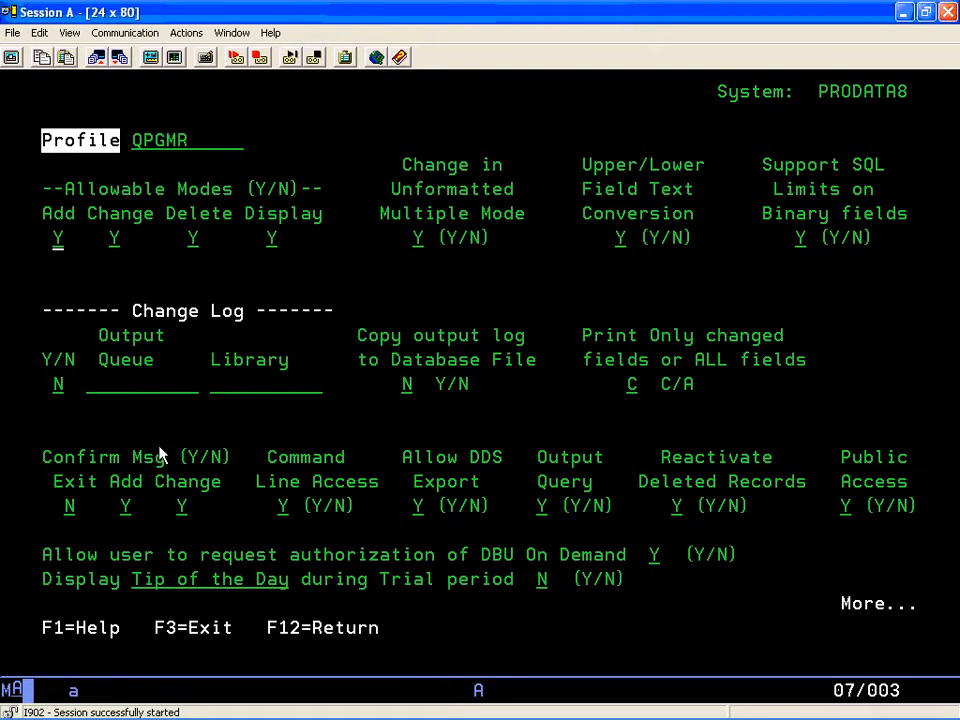
pyautogui.click(89, 396)
pyautogui.click(409, 392)
pyautogui.click(636, 397)
pyautogui.click(88, 398)
pyautogui.press('Return')
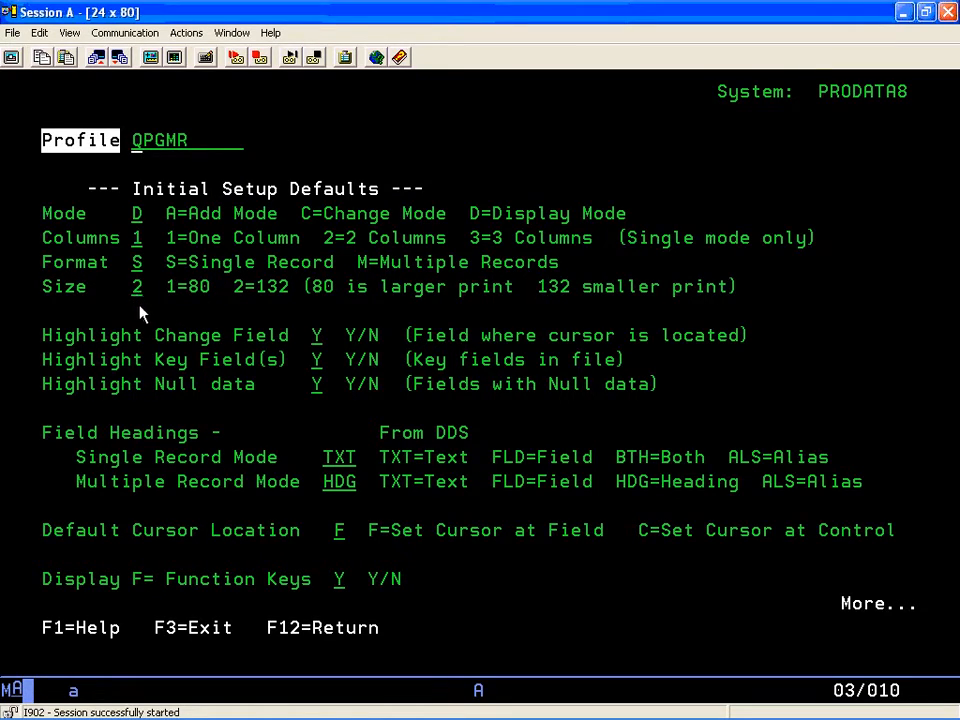
# Step: Review QPGMR's processing, Search/Replace, batch, window layout and function key defaults, and return to the first authority page
pyautogui.press('pagedown')
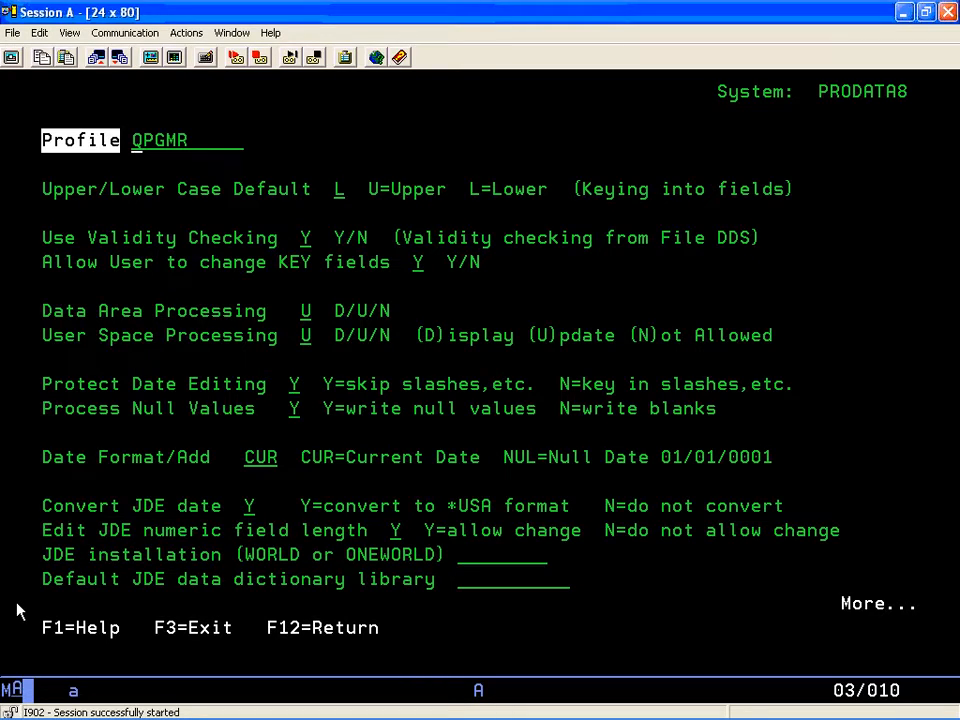
pyautogui.press('Return')
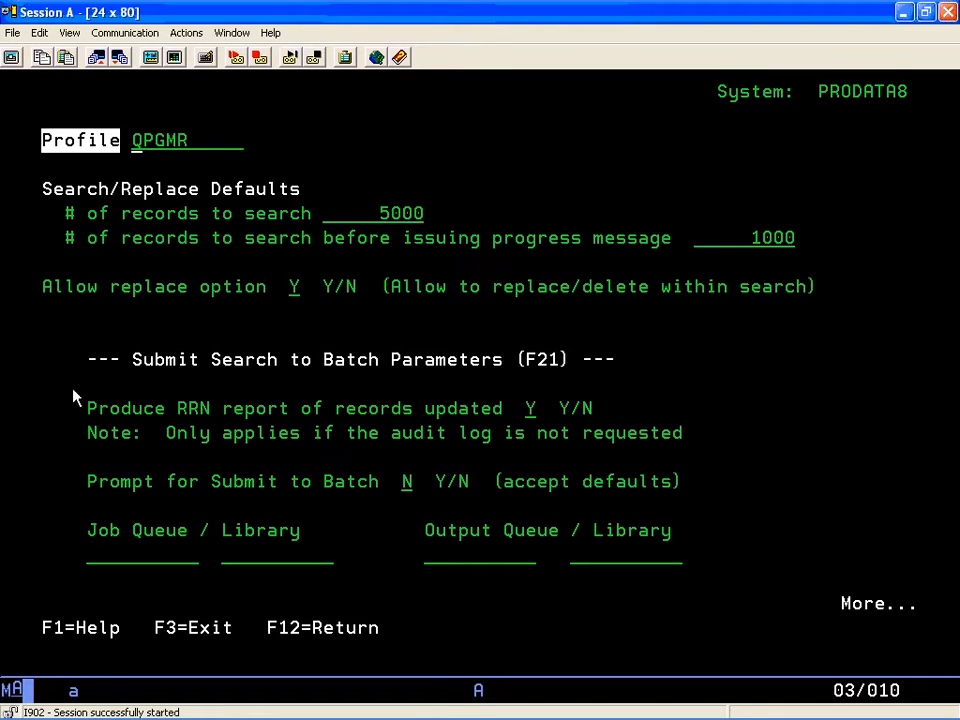
pyautogui.moveTo(64, 323); pyautogui.dragTo(693, 622)
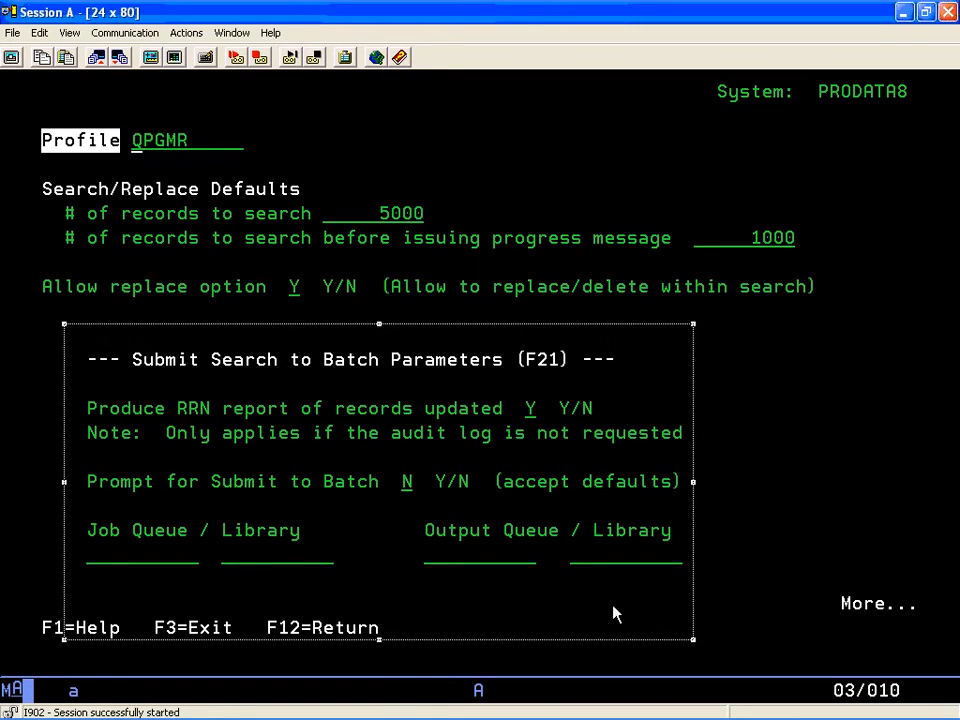
pyautogui.click(146, 595)
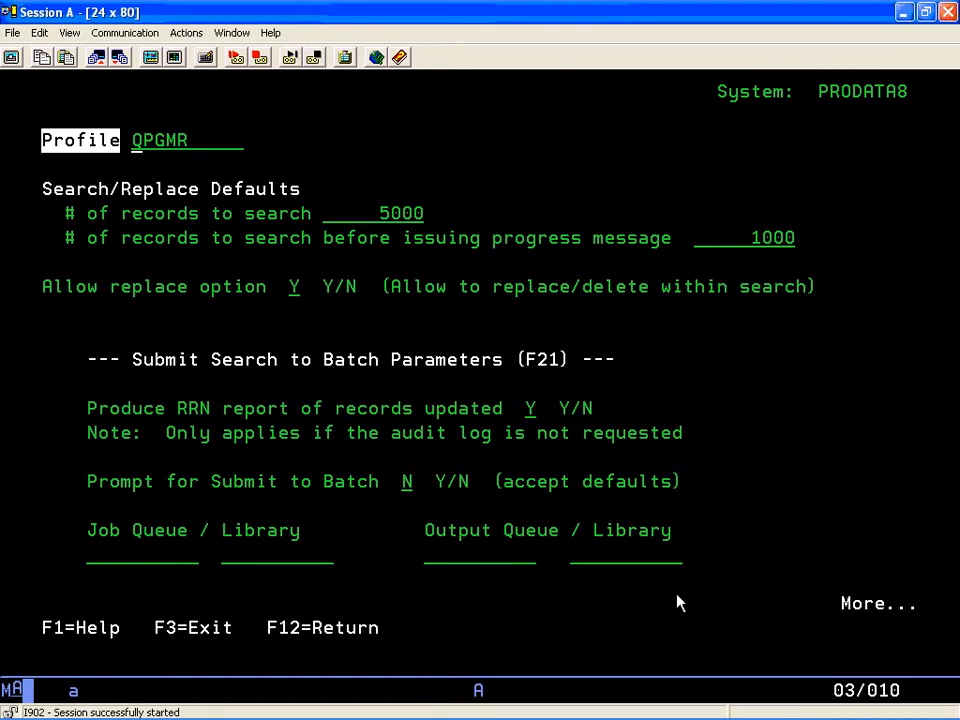
pyautogui.press('pagedown')
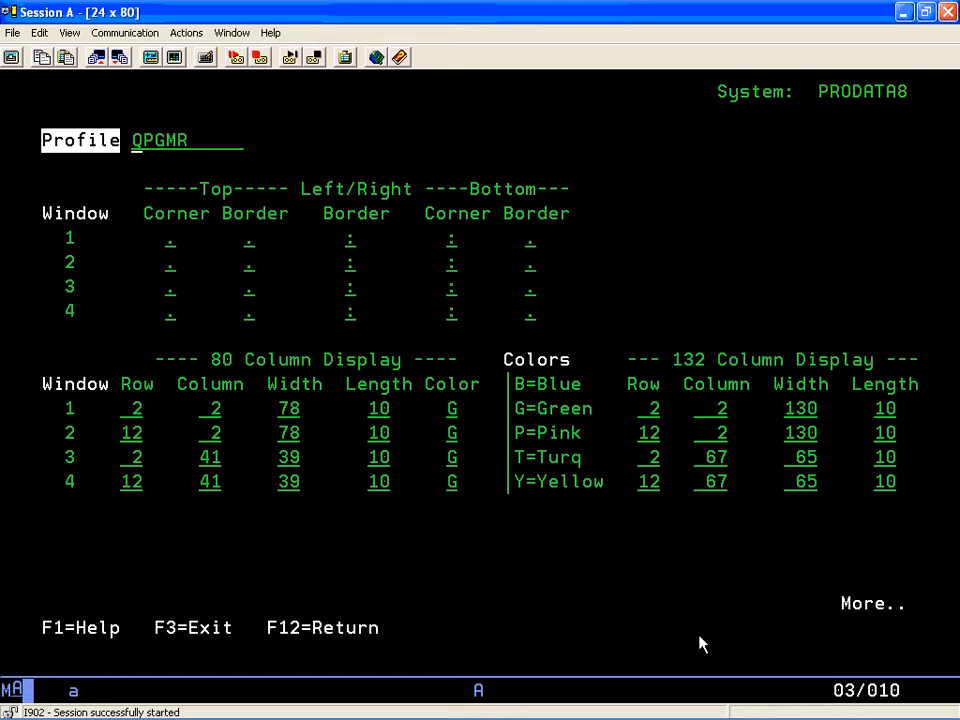
pyautogui.press('Return')
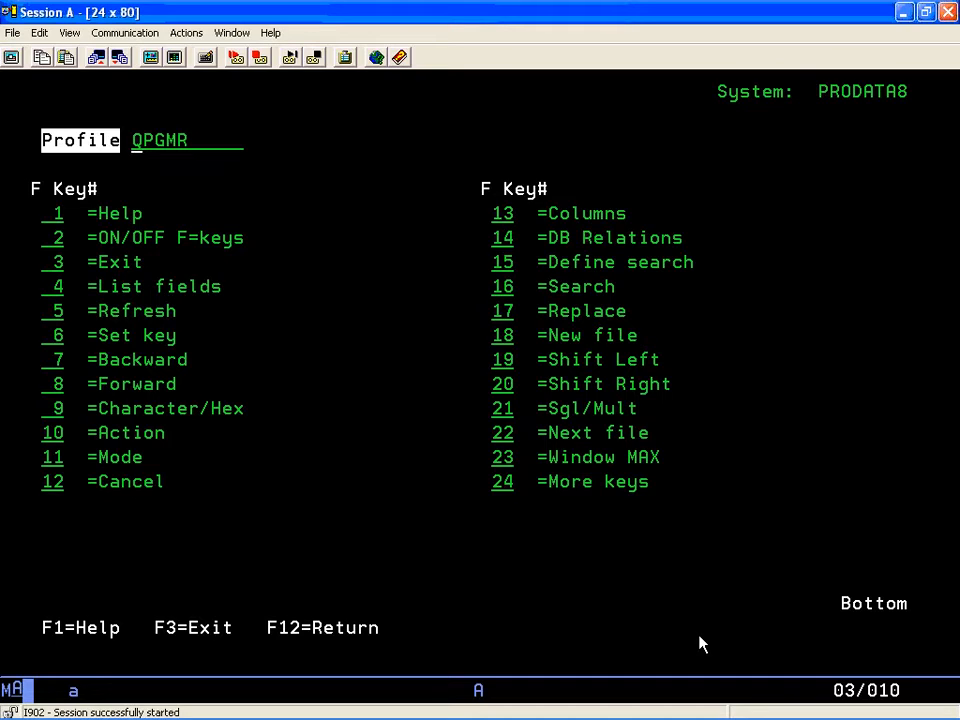
pyautogui.press('F12')
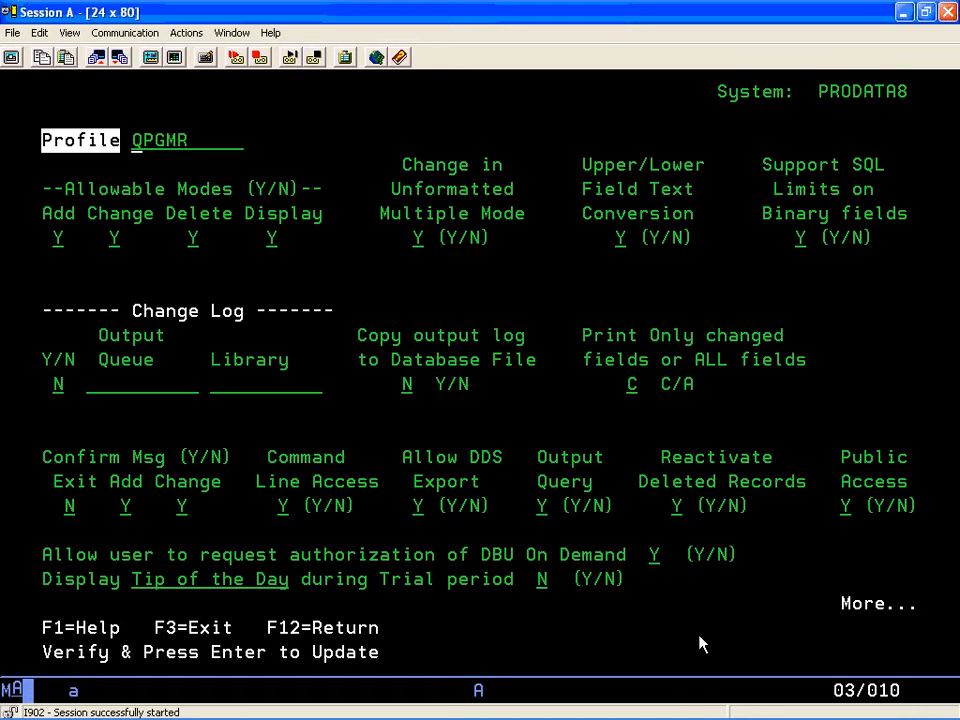
# Step: Save the new QPGMR profile and set the *PUBLIC profile's Add, Change and Delete modes to N
pyautogui.press('Return')
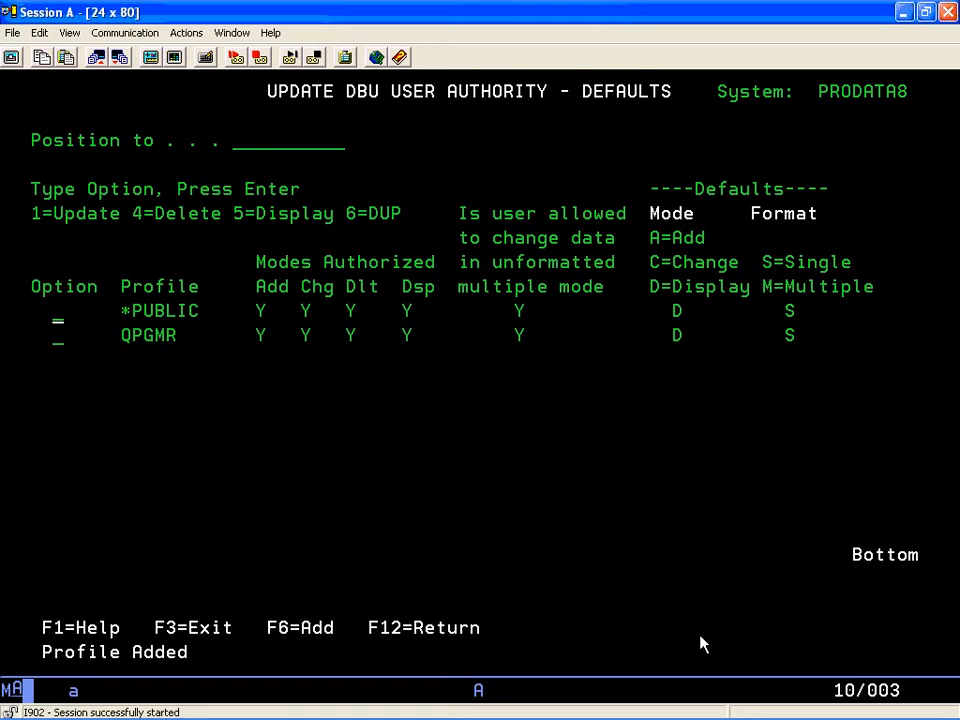
pyautogui.write('1')
pyautogui.press('Return')
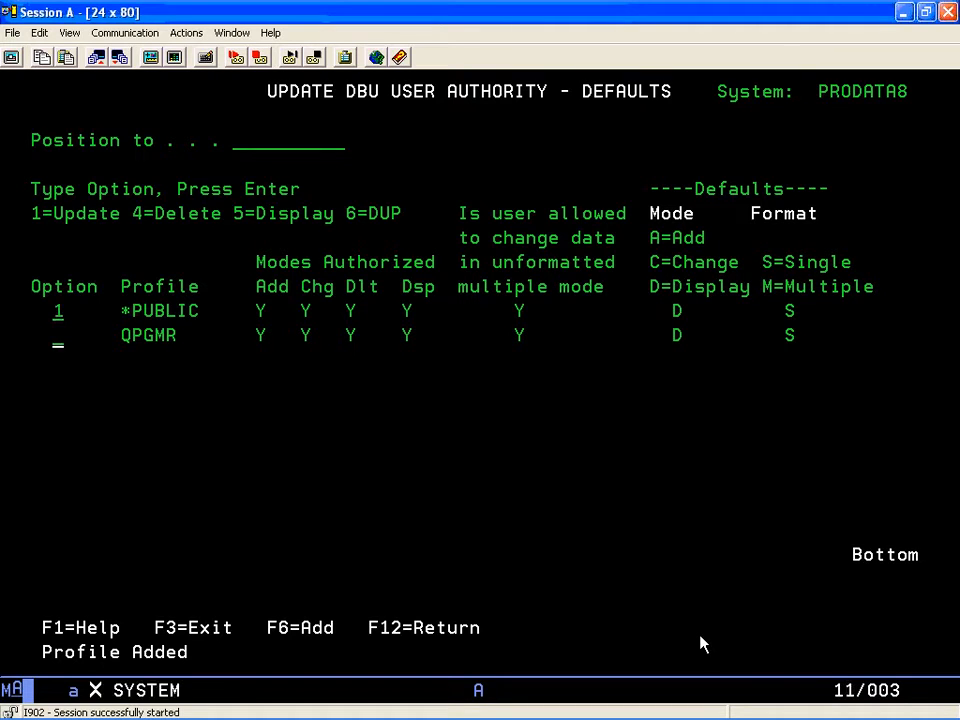
pyautogui.write('N')
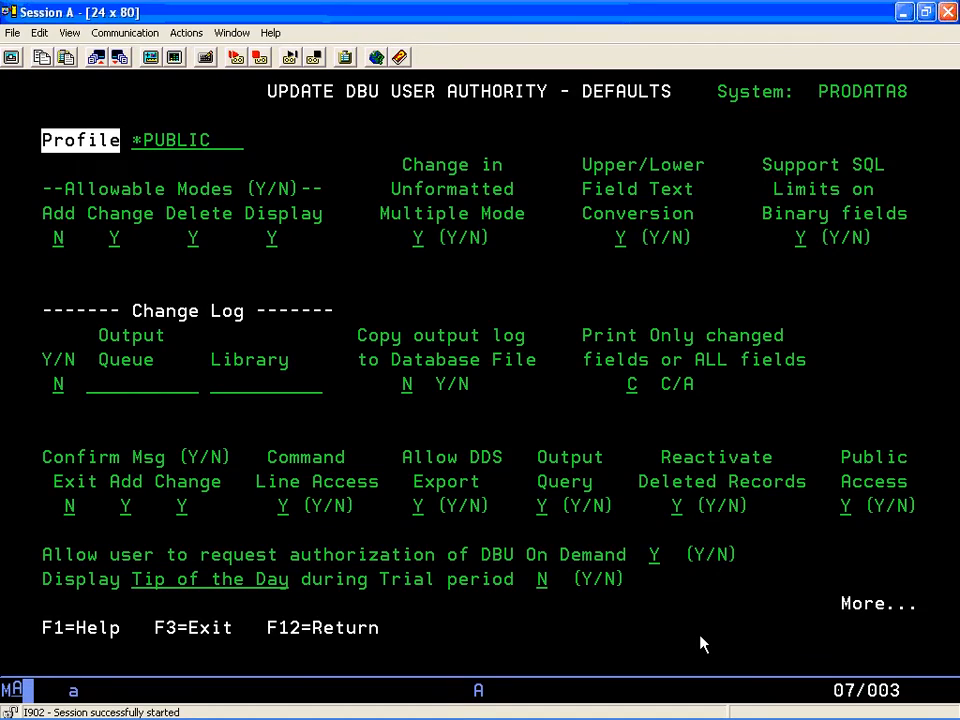
pyautogui.write('NN')
pyautogui.press('Return')
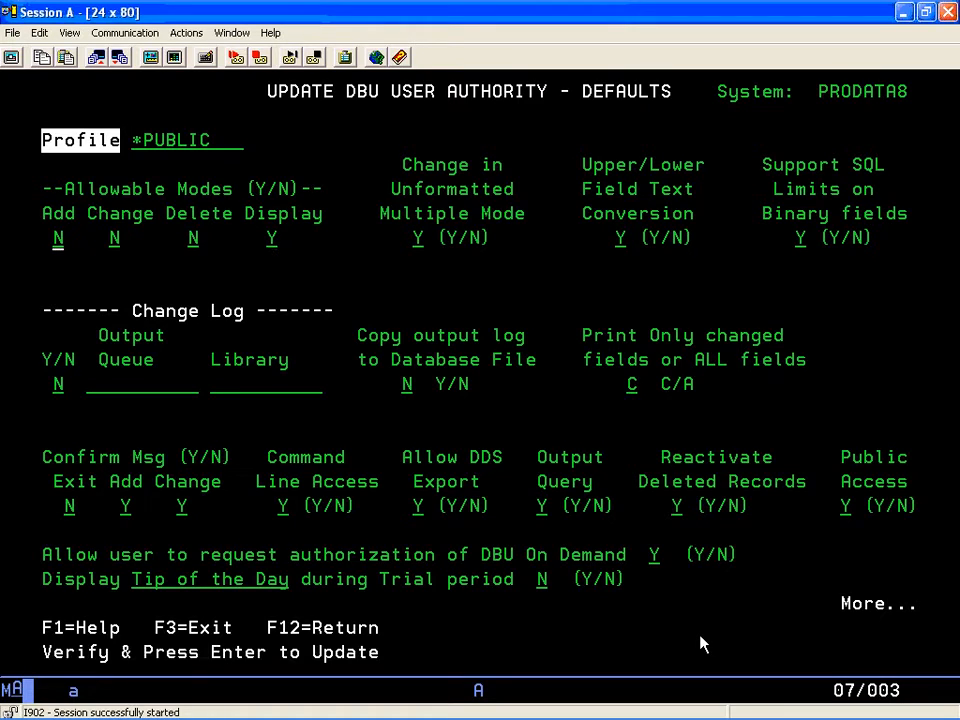
pyautogui.press('Return')
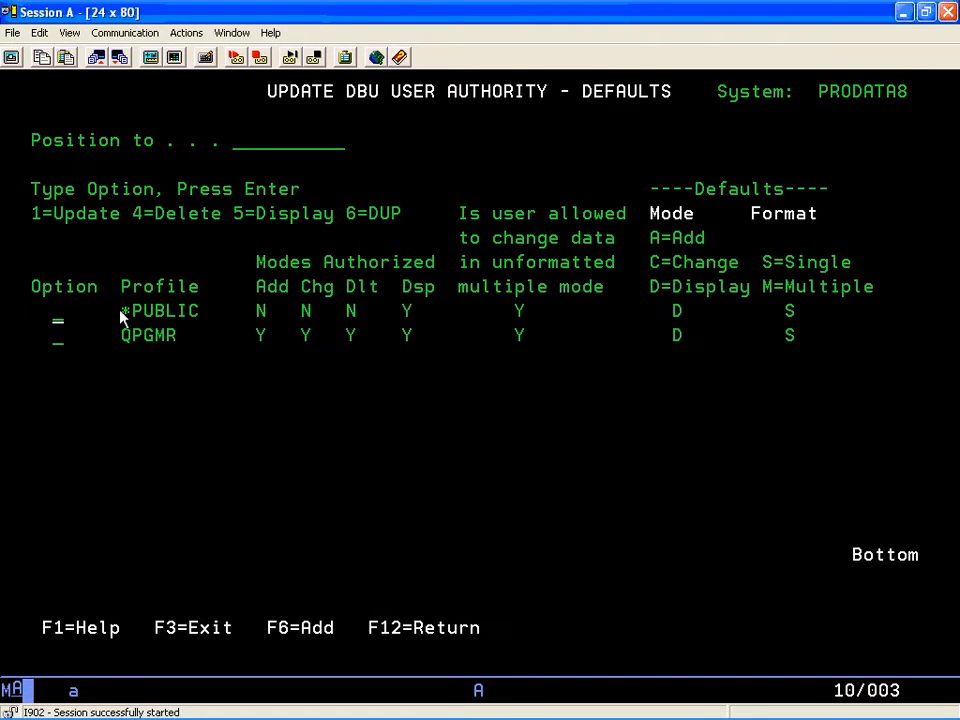
# Step: Compare the authorized modes of the *PUBLIC and QPGMR profiles
pyautogui.moveTo(120, 311); pyautogui.dragTo(441, 326)
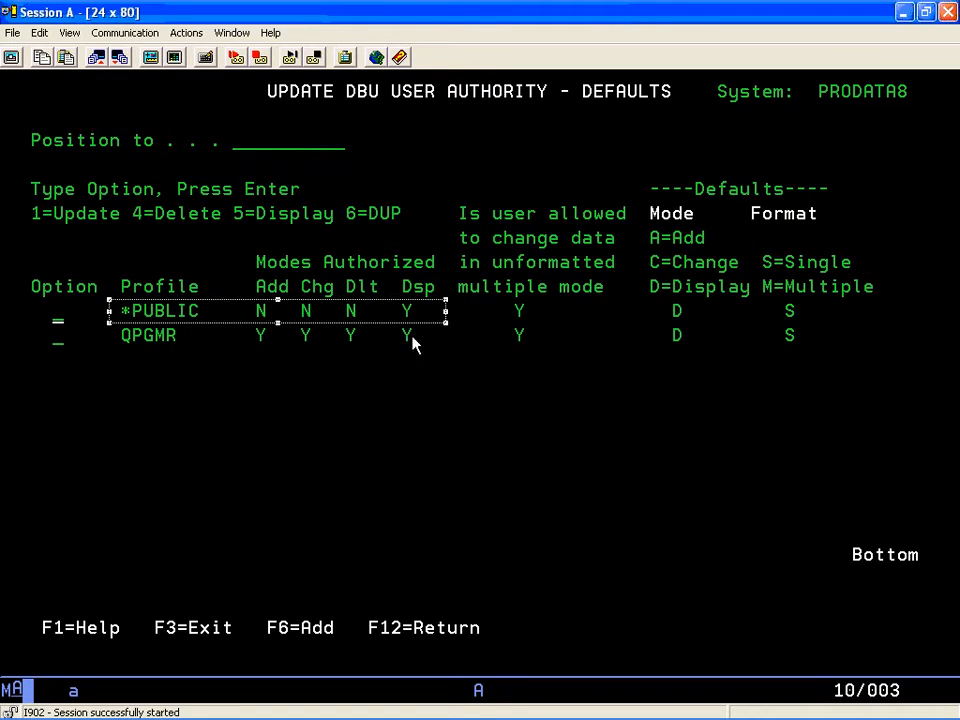
pyautogui.click(58, 345)
pyautogui.click(59, 343)
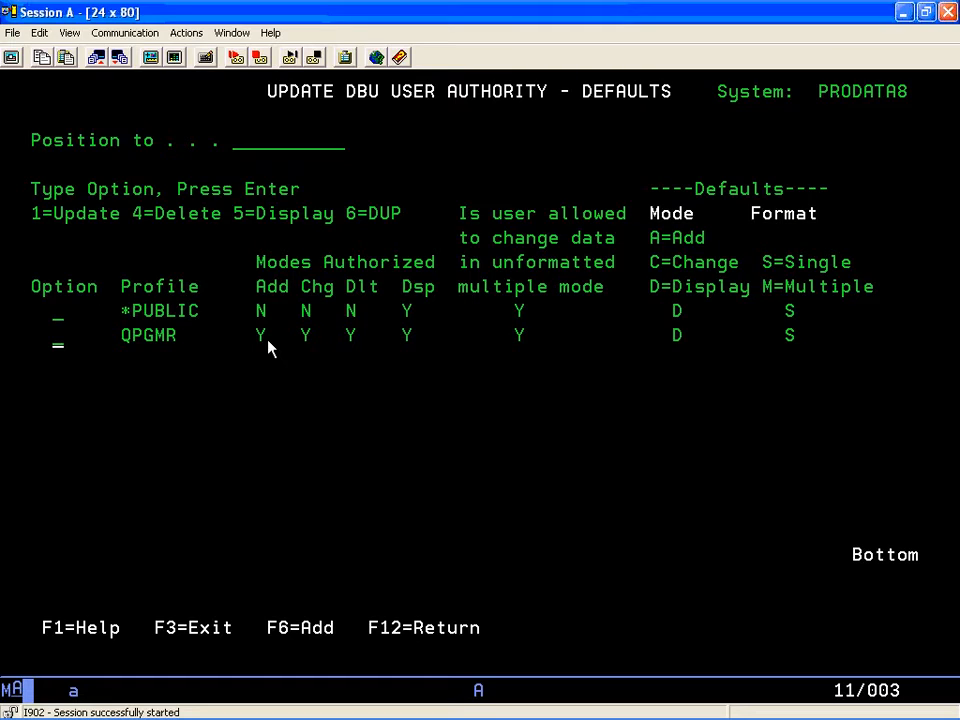
# Step: Leave the user authority defaults and open the demo file with the command DBU DBPDEMO
pyautogui.press('Return')
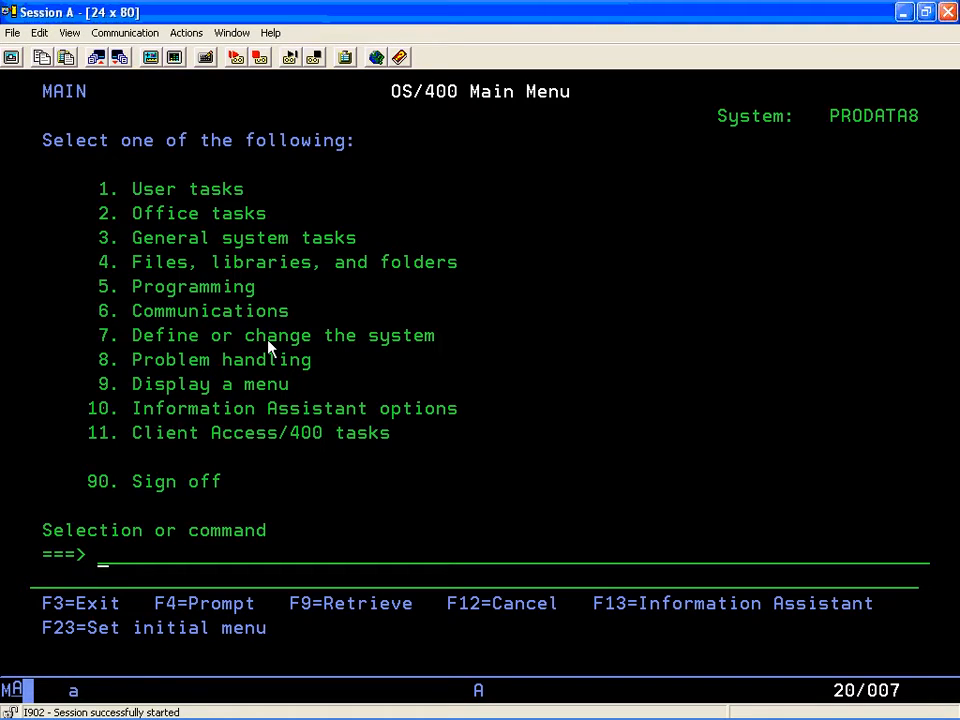
pyautogui.write('dBU DBP')
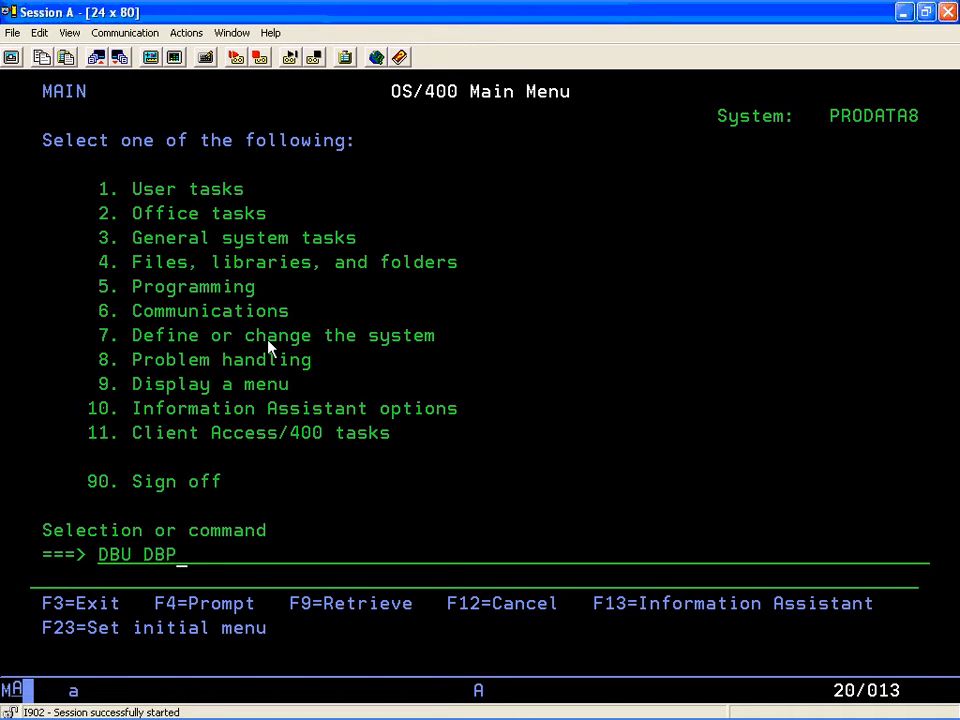
pyautogui.write('DEMO')
pyautogui.press('Return')
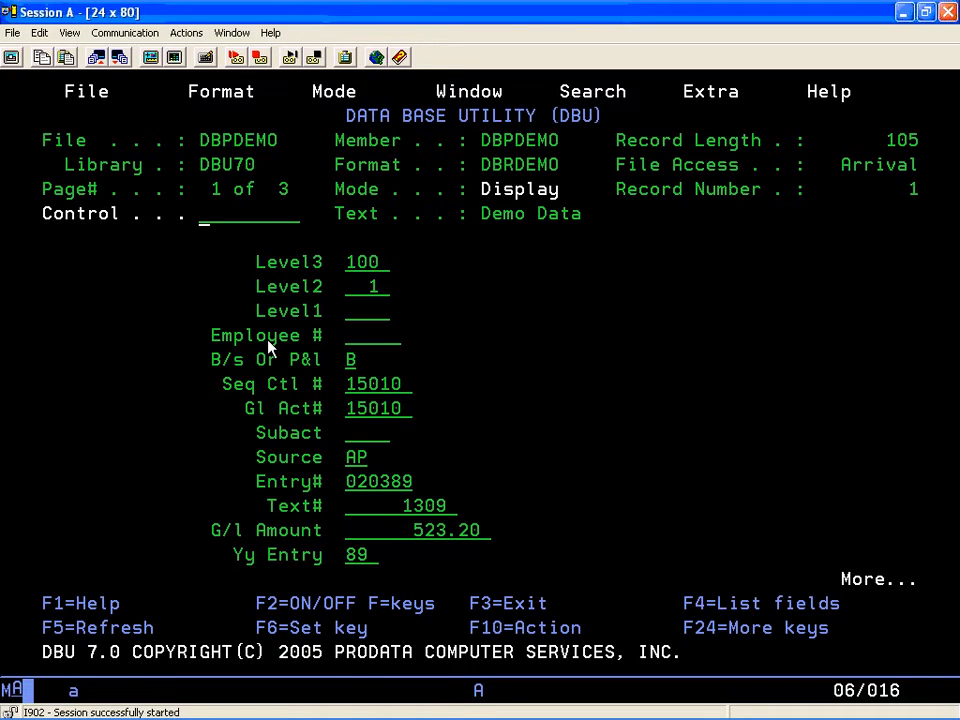
# Step: Open the field selection for DBPDEMO and select the Gl Act# field as display only
pyautogui.press('pagedown')
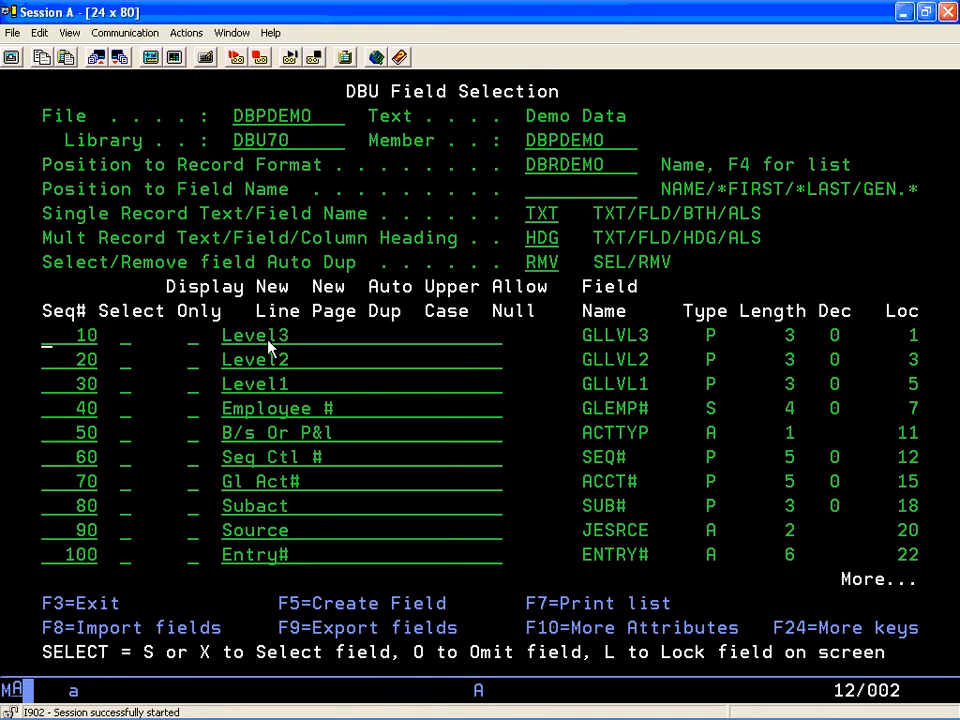
pyautogui.press('Down')
pyautogui.press('Down')
pyautogui.press('Down')
pyautogui.press('Down')
pyautogui.press('Down')
pyautogui.press('Tab')
pyautogui.write('S')
pyautogui.press('Tab')
pyautogui.write('X')
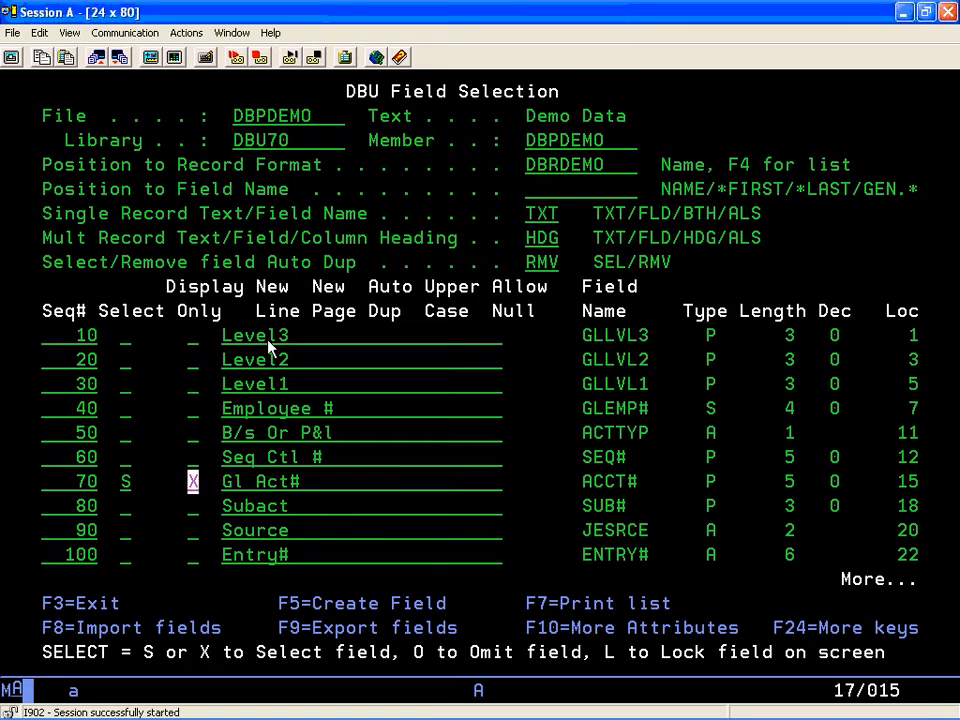
pyautogui.press('Tab')
# Step: Add the G/l Amount field to the selection and apply it to the record display
pyautogui.press('pagedown')
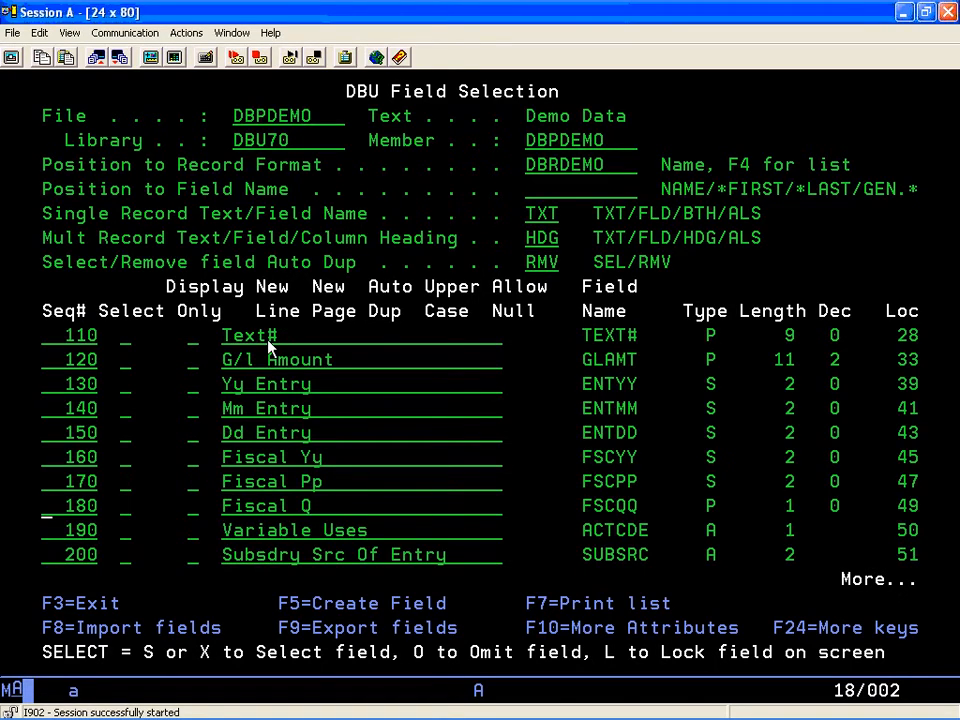
pyautogui.press('Down')
pyautogui.press('Up')
pyautogui.press('Up')
pyautogui.press('Up')
pyautogui.press('Up')
pyautogui.press('Up')
pyautogui.press('Up')
pyautogui.press('Up')
pyautogui.press('Tab')
pyautogui.press('Return')
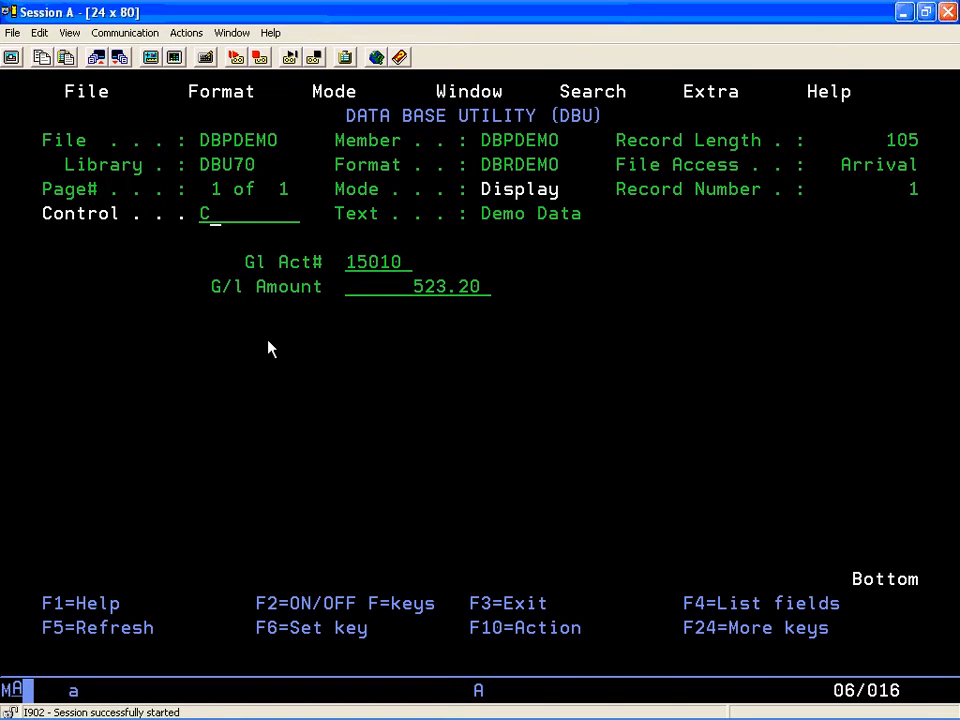
# Step: Switch record 1 to Change mode with the control command CHG and go to the G/l Amount field
pyautogui.write('CHG')
pyautogui.press('Return')
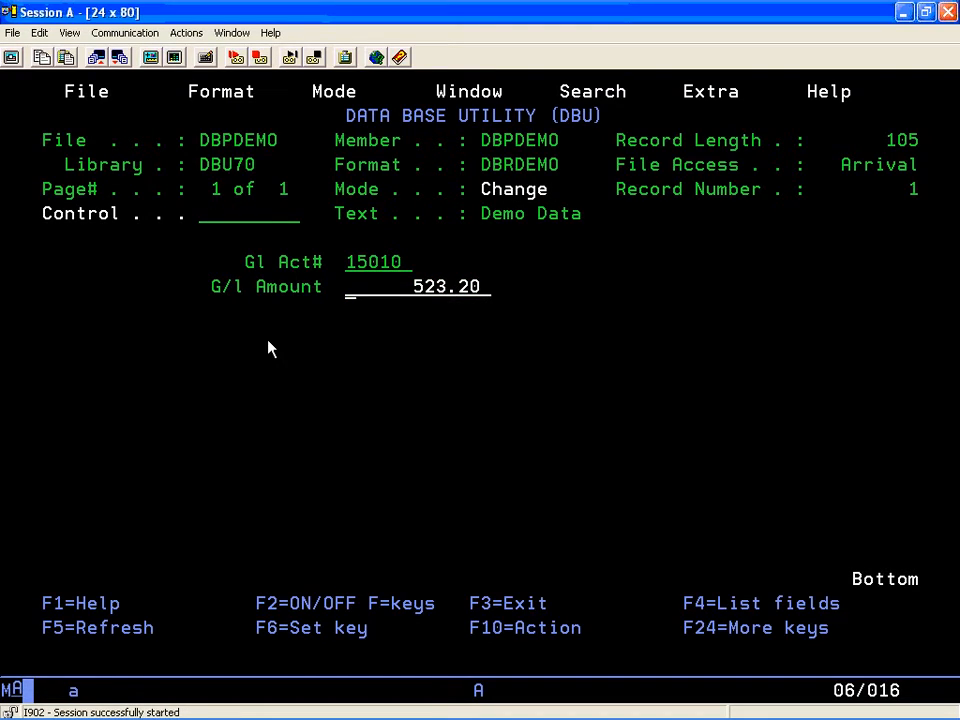
pyautogui.press('Tab')
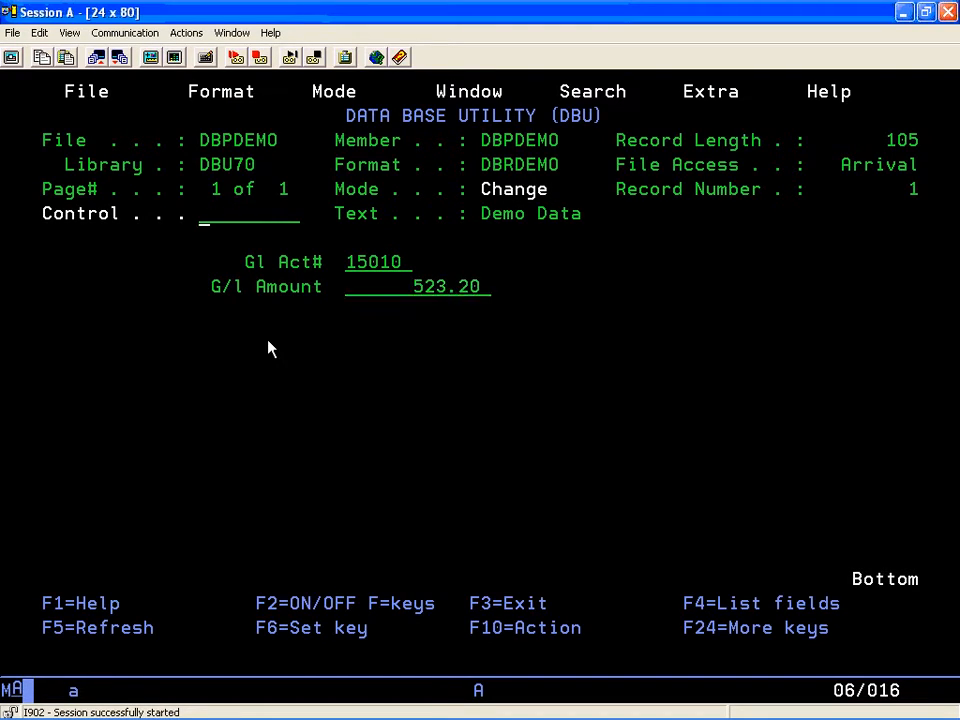
pyautogui.hotkey('shift', 'Tab')
pyautogui.press('Tab')
pyautogui.press('Tab')
pyautogui.press('Tab')
pyautogui.press('Tab')
pyautogui.press('Tab')
pyautogui.press('Tab')
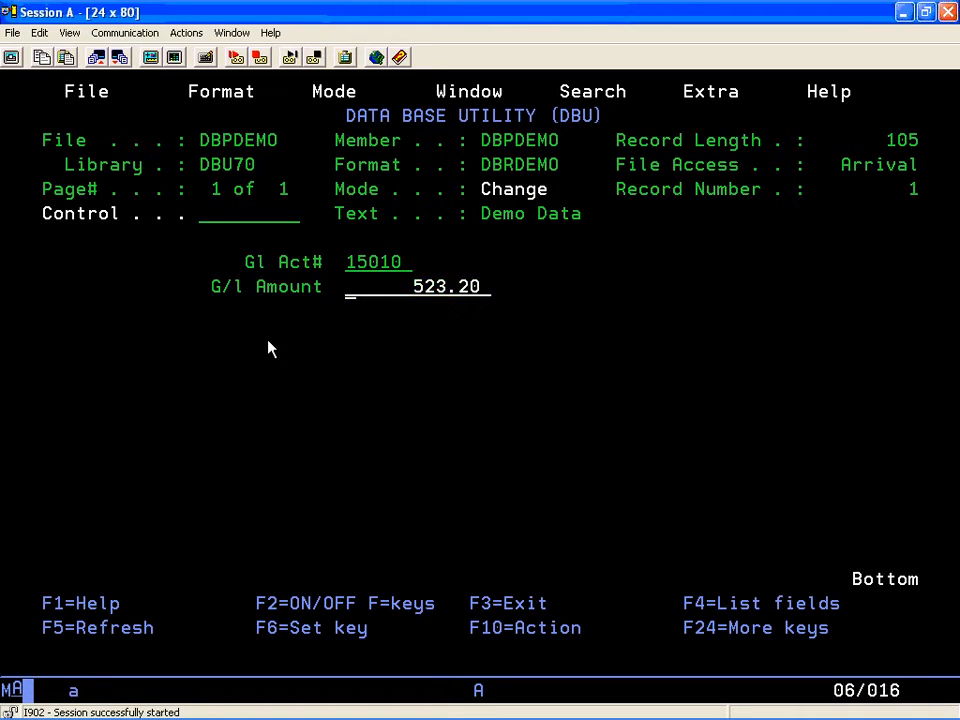
# Step: Set the G/l Amount of record 1 to 524.20, save the record and return to it
pyautogui.write('524.  ')
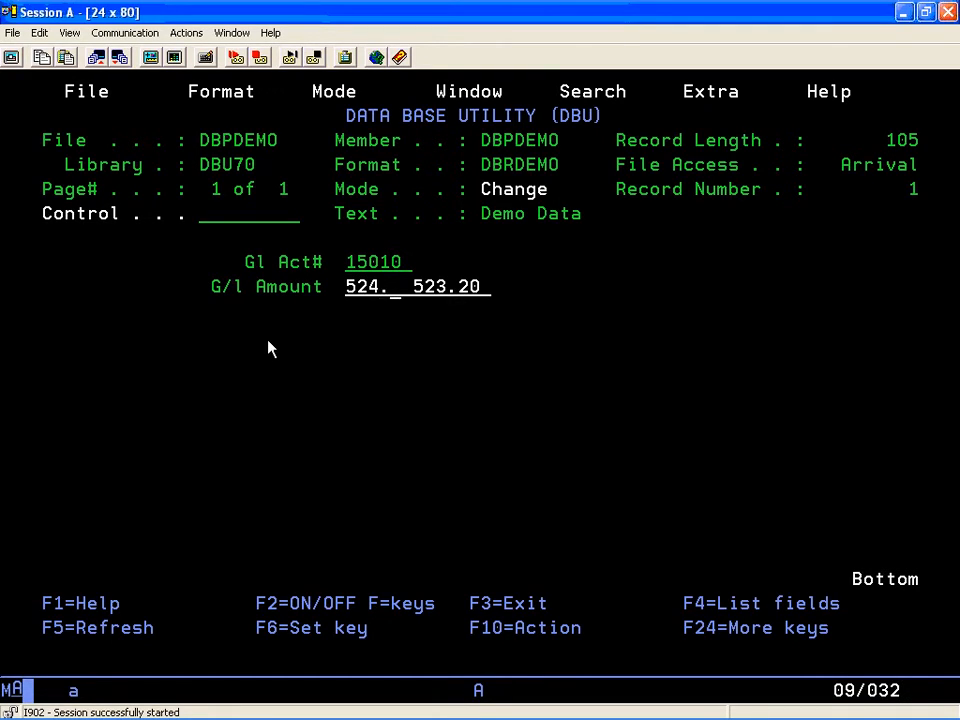
pyautogui.write('20')
pyautogui.press('Control_R')
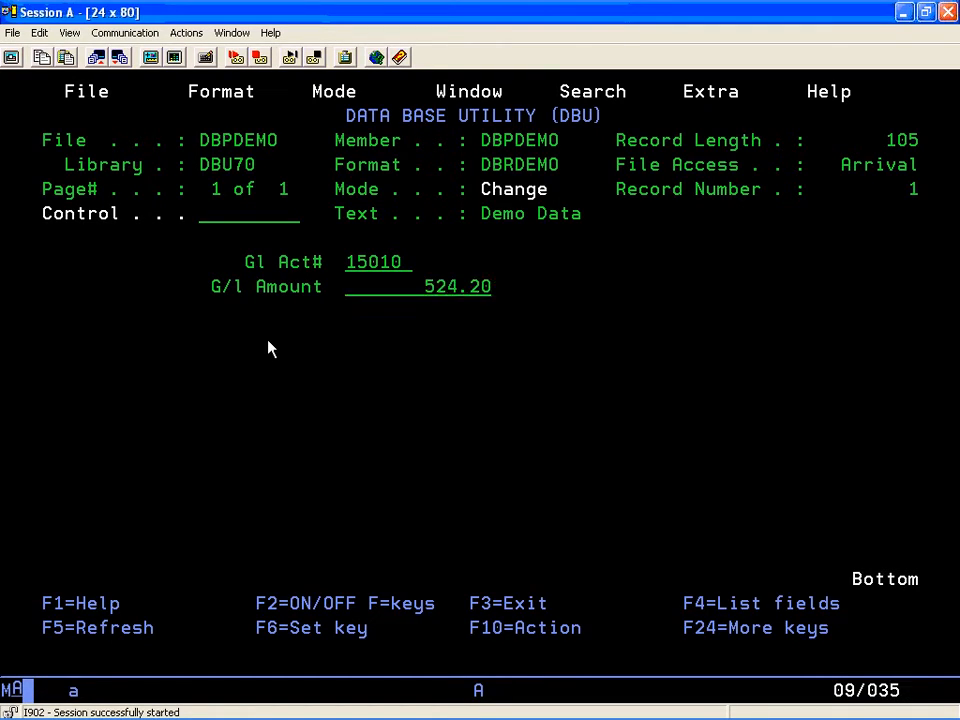
pyautogui.press('Control_R')
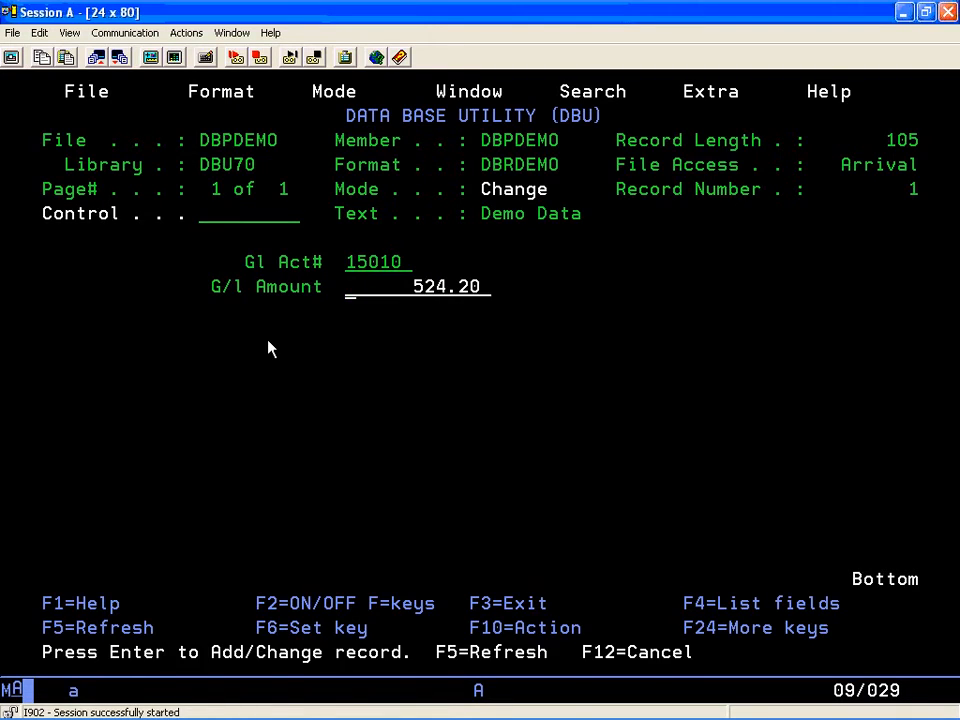
pyautogui.press('Control_R')
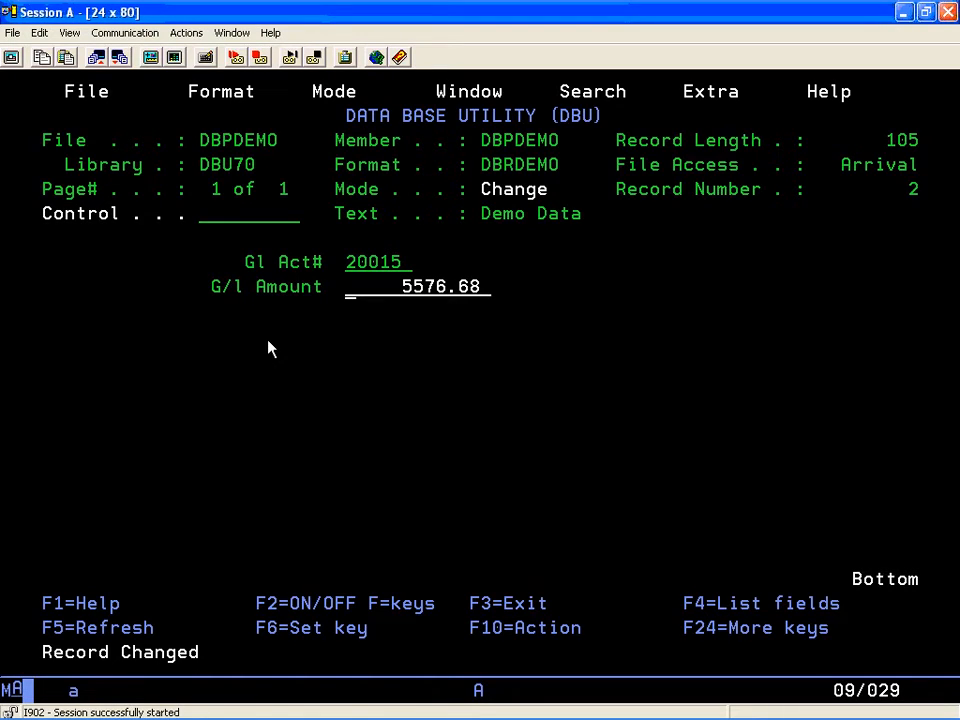
pyautogui.press('pageup')
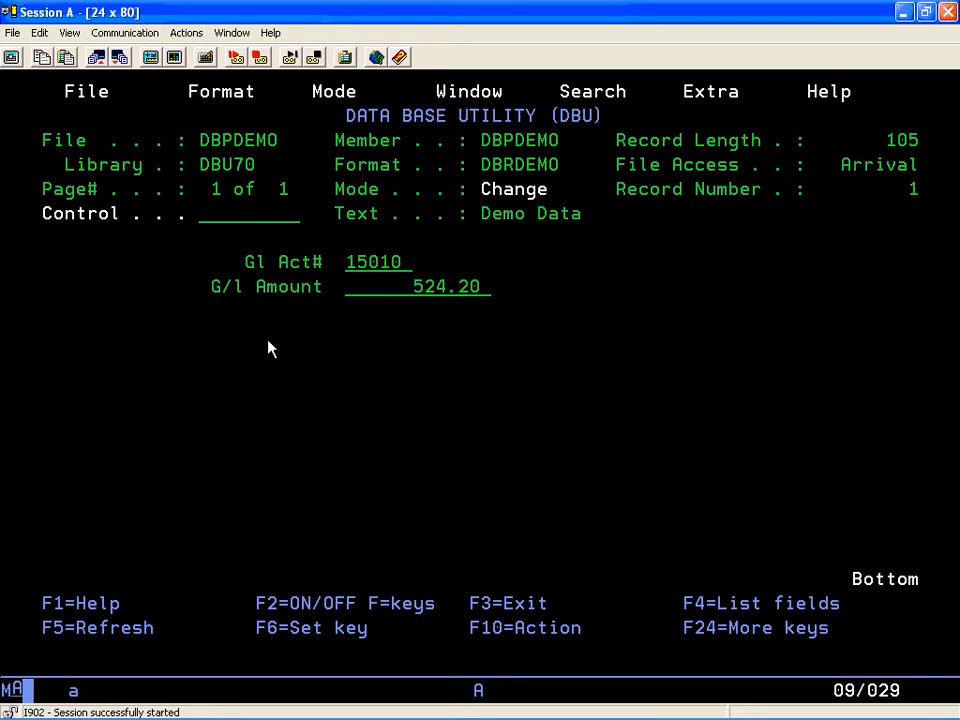
# Step: Open the DBU Applications list with the control command APP and locate the option for creating an application
pyautogui.press('Tab')
pyautogui.write('APP')
pyautogui.press('Return')
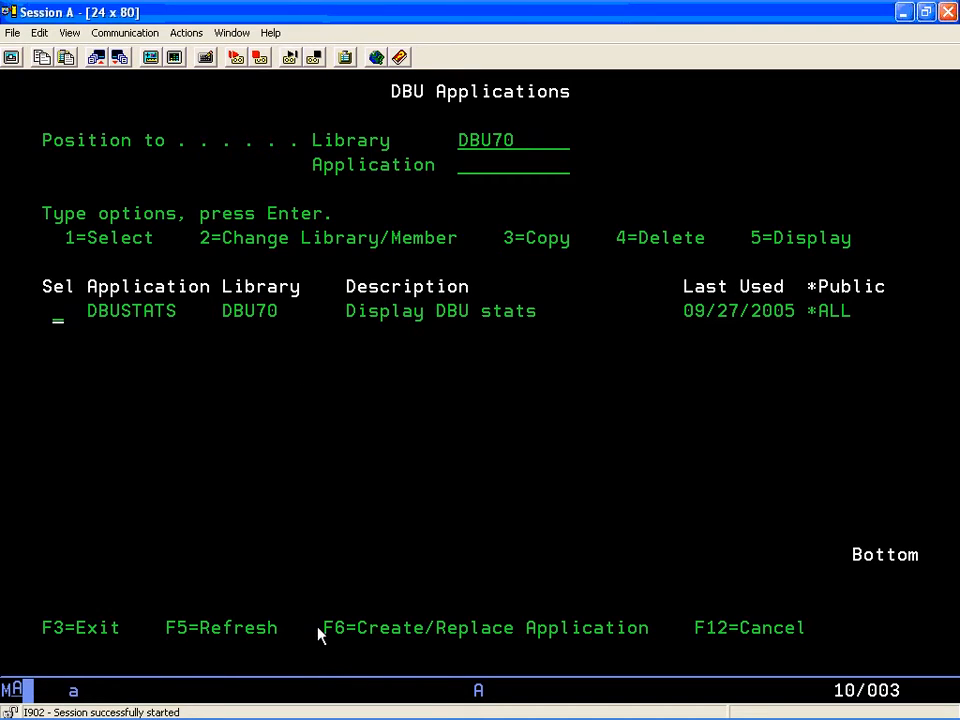
pyautogui.moveTo(317, 634); pyautogui.dragTo(654, 643)
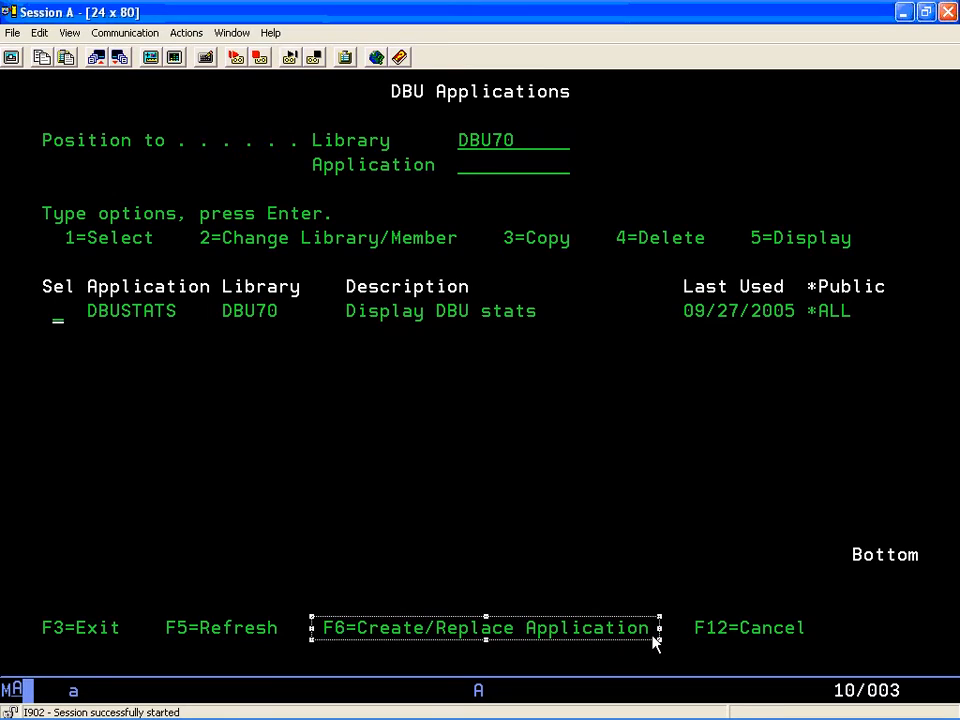
pyautogui.click(58, 321)
# Step: Start a new application named MYTESTAPP in library DBU70
pyautogui.press('F6')
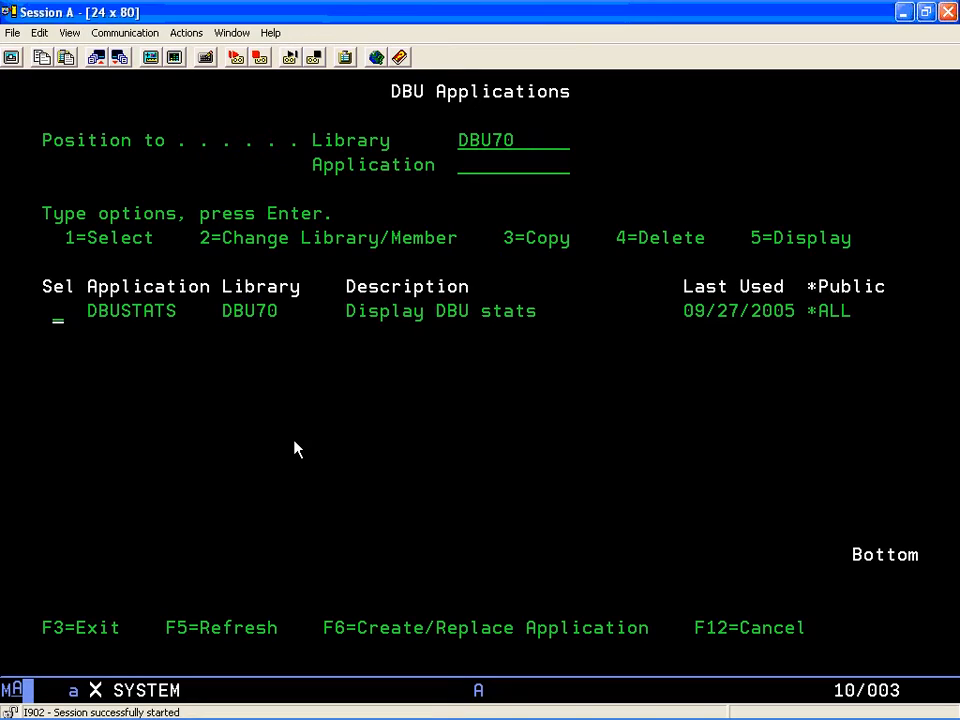
pyautogui.write('M')
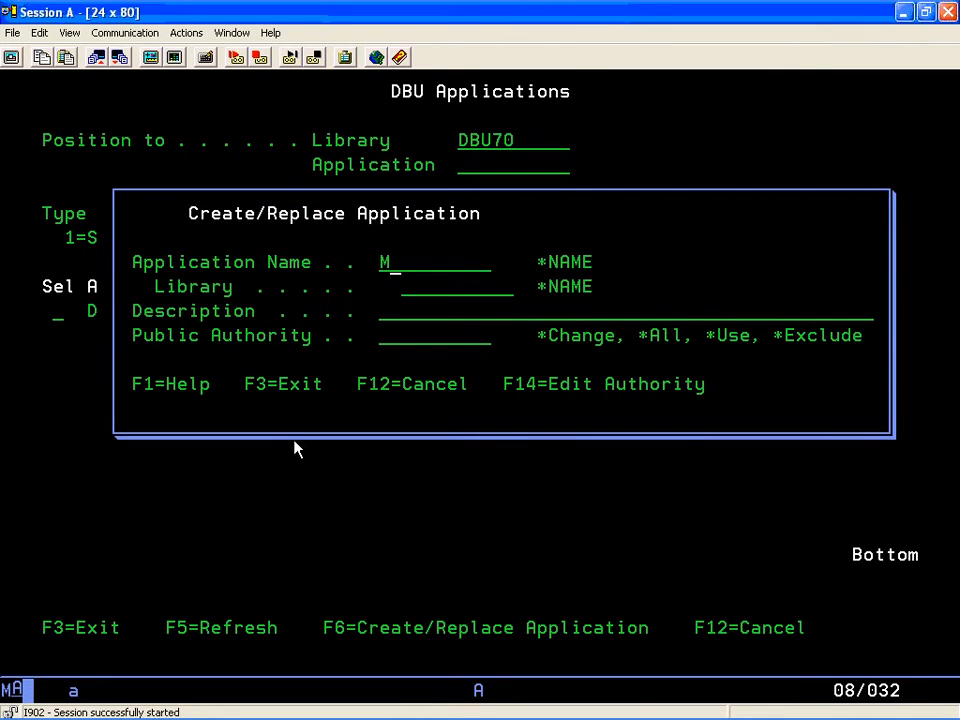
pyautogui.write('YTESTAP')
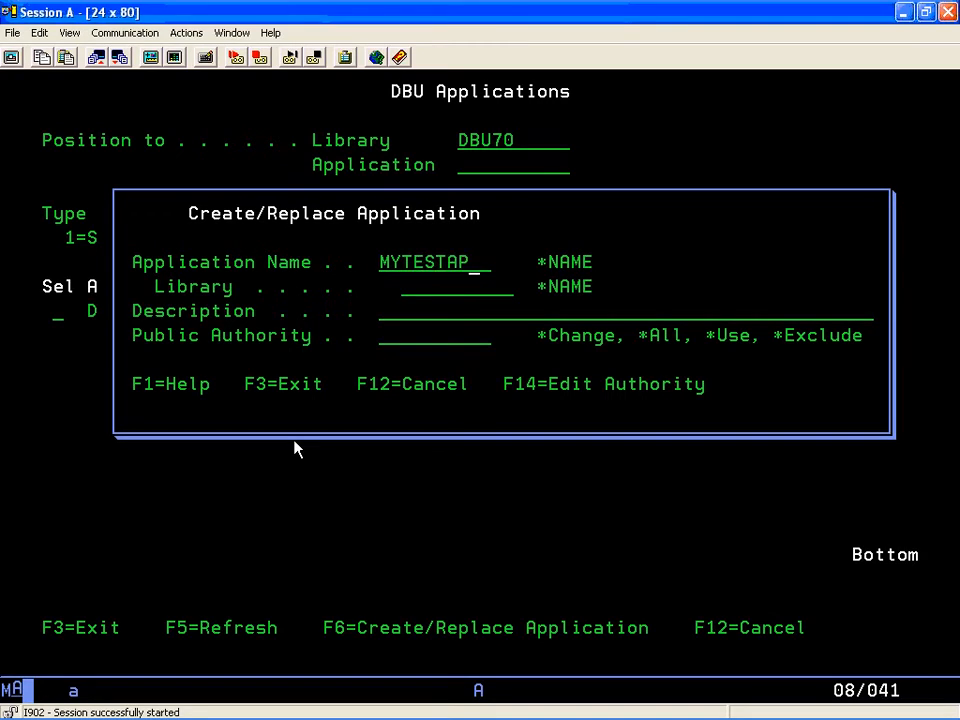
pyautogui.write('P')
pyautogui.press('Tab')
pyautogui.write('DBU7')
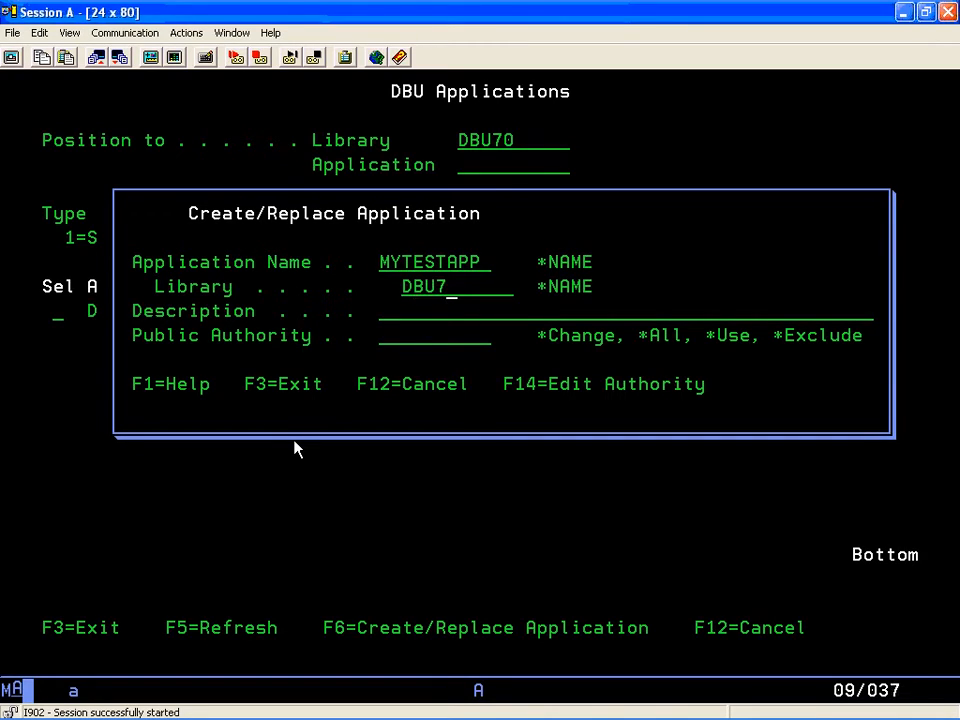
pyautogui.write('0')
# Step: Describe the application as TEST APPLICATION, set its public authority to *ALL and create it
pyautogui.press('Tab')
pyautogui.write('TEST ')
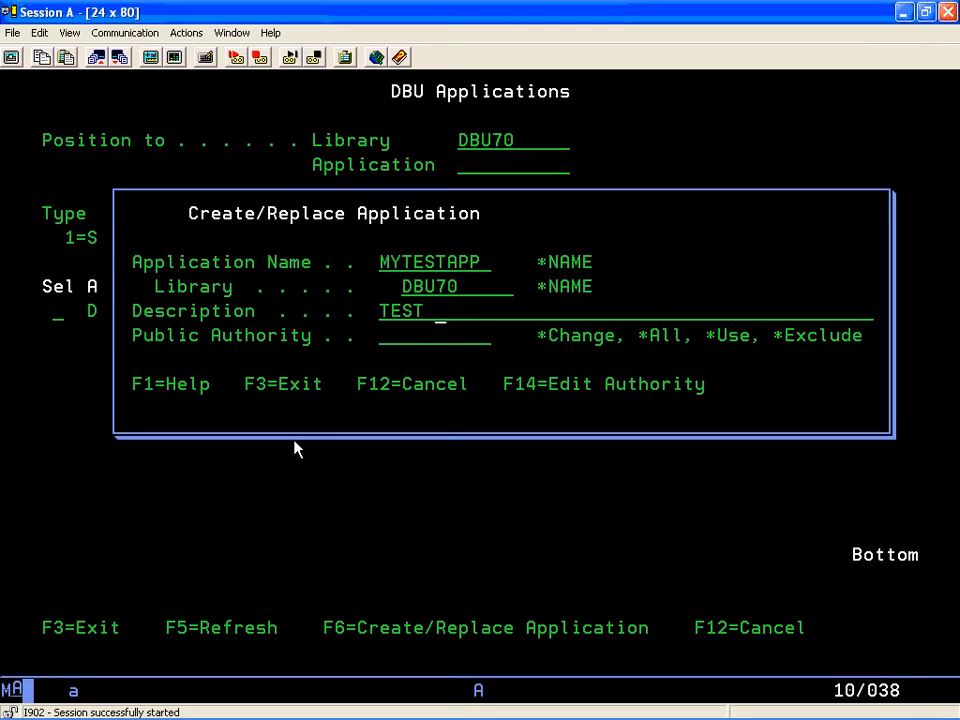
pyautogui.write('APPLICATION')
pyautogui.press('Tab')
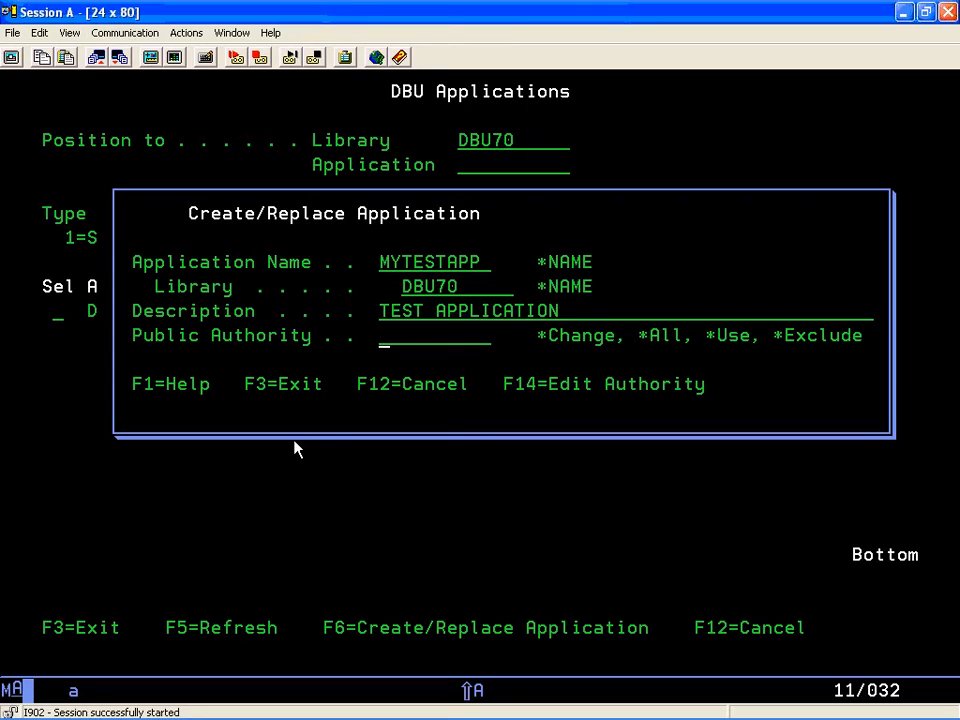
pyautogui.write('*ALL')
pyautogui.press('Return')
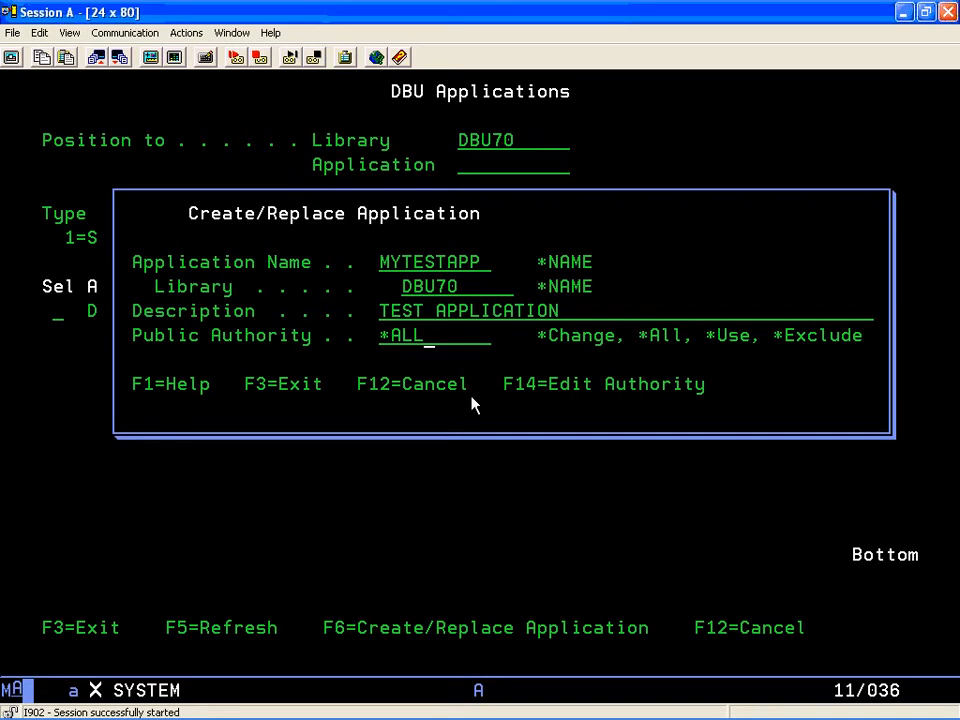
pyautogui.press('Return')
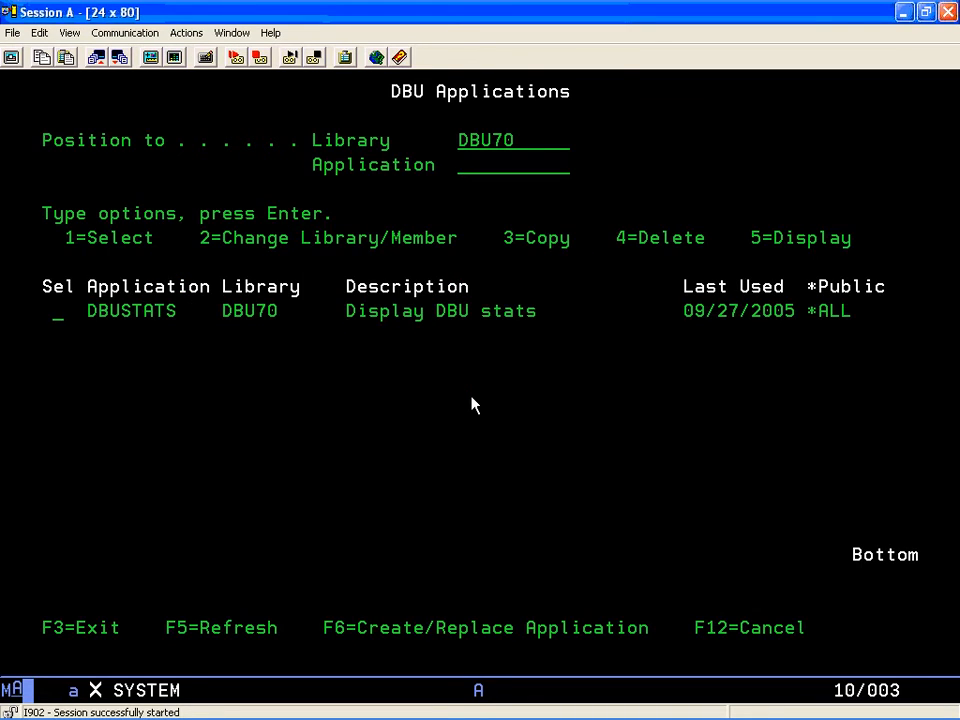
# Step: Leave DBU for the OS/400 main menu and run the new application with the command DBUAPP MYTESTAPP
pyautogui.press('F3')
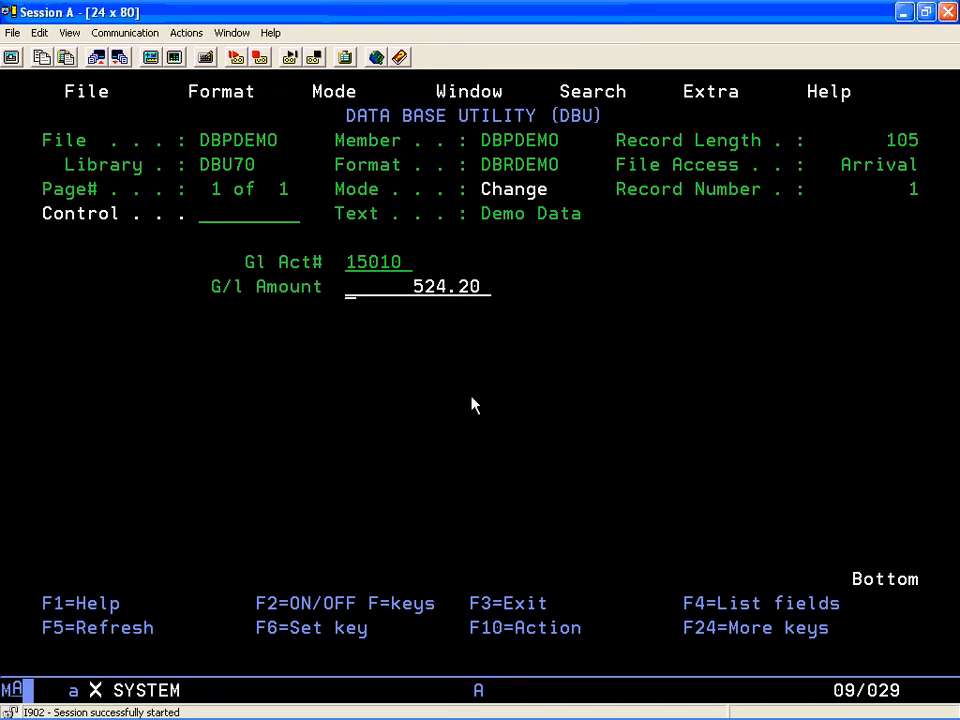
pyautogui.press('F3')
pyautogui.write('D')
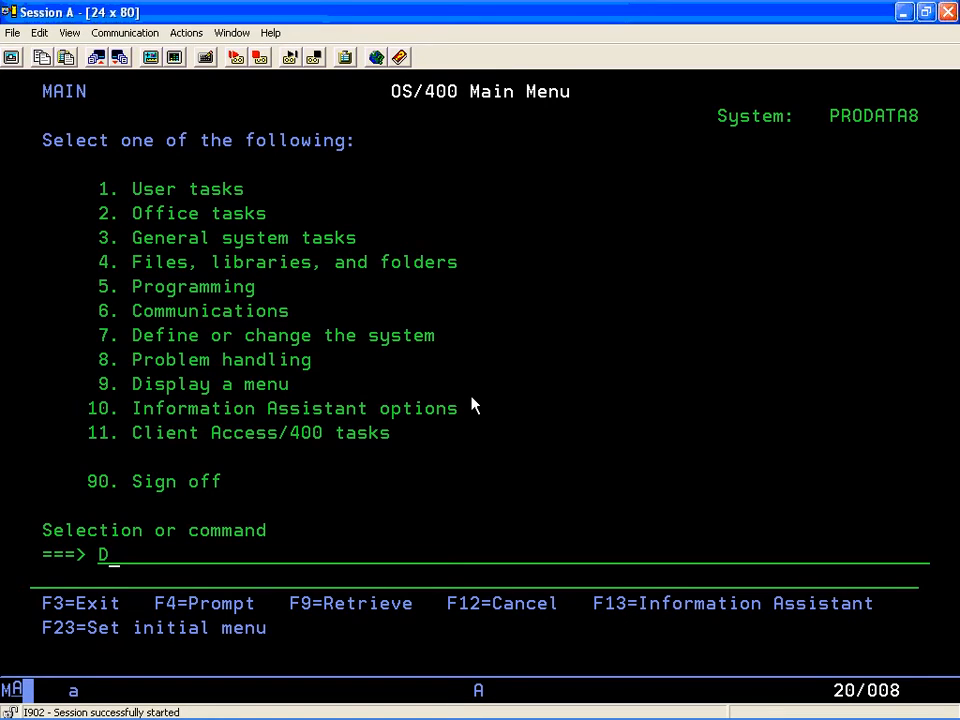
pyautogui.write('BUAPP ')
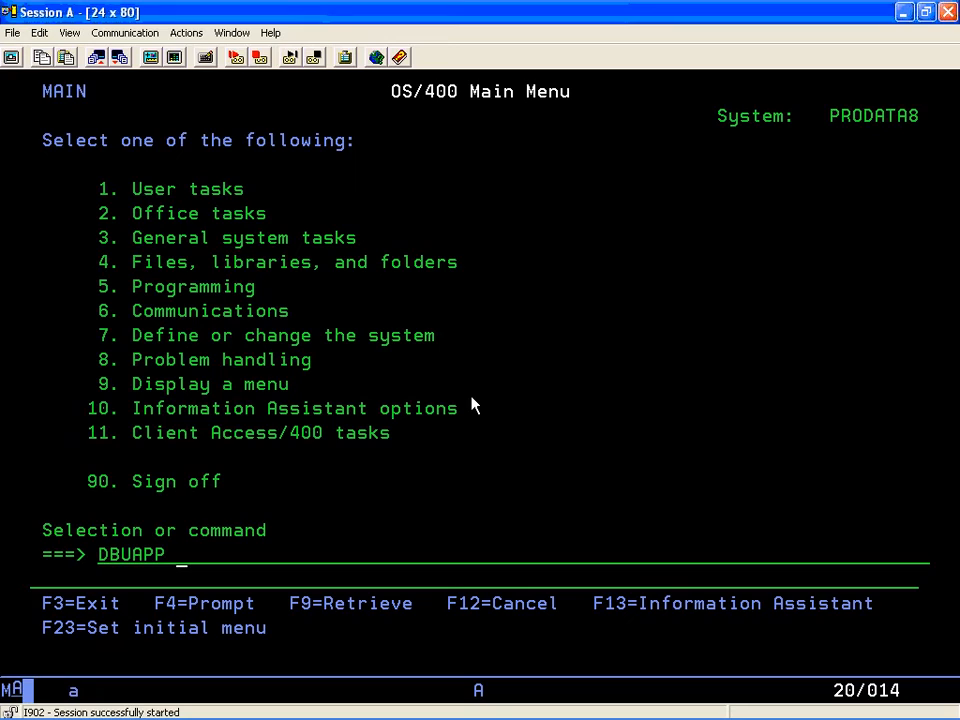
pyautogui.write('MYTESTAPP')
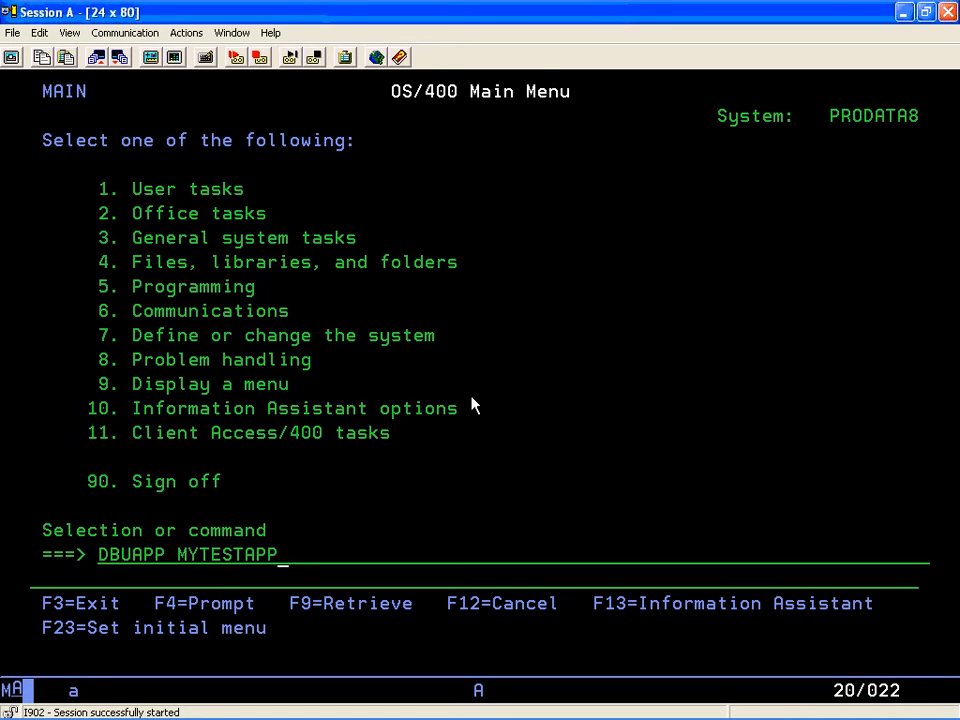
pyautogui.press('Return')
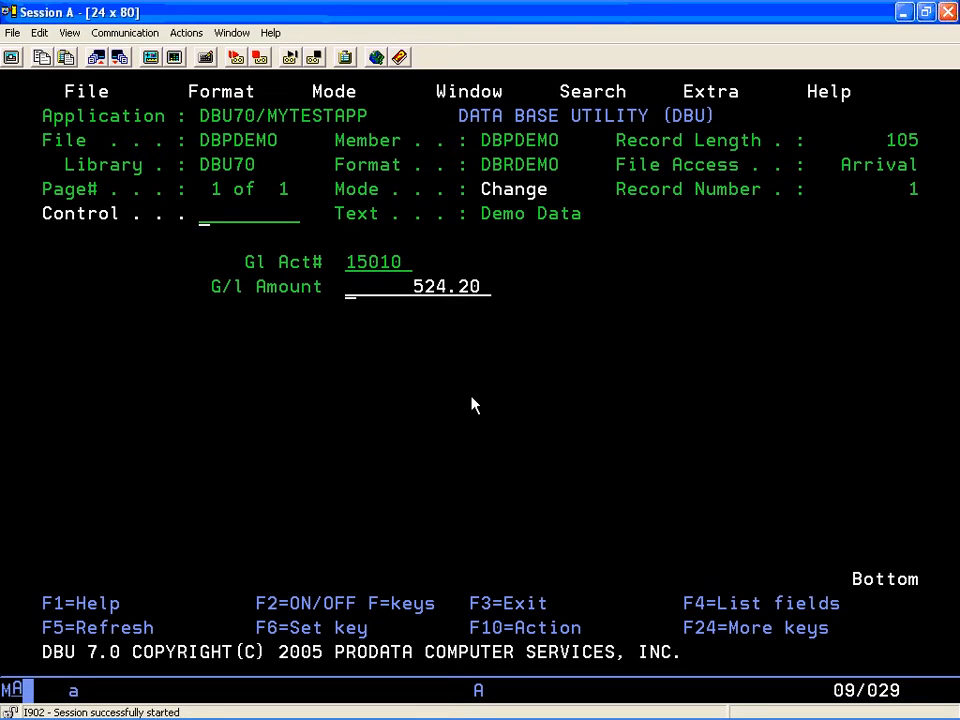
# Step: Cycle through the enterable fields of MYTESTAPP to check which ones can be changed, and exit the application
pyautogui.press('Tab')
pyautogui.press('Tab')
pyautogui.press('Tab')
pyautogui.press('Tab')
pyautogui.press('Tab')
pyautogui.press('Tab')
pyautogui.press('Tab')
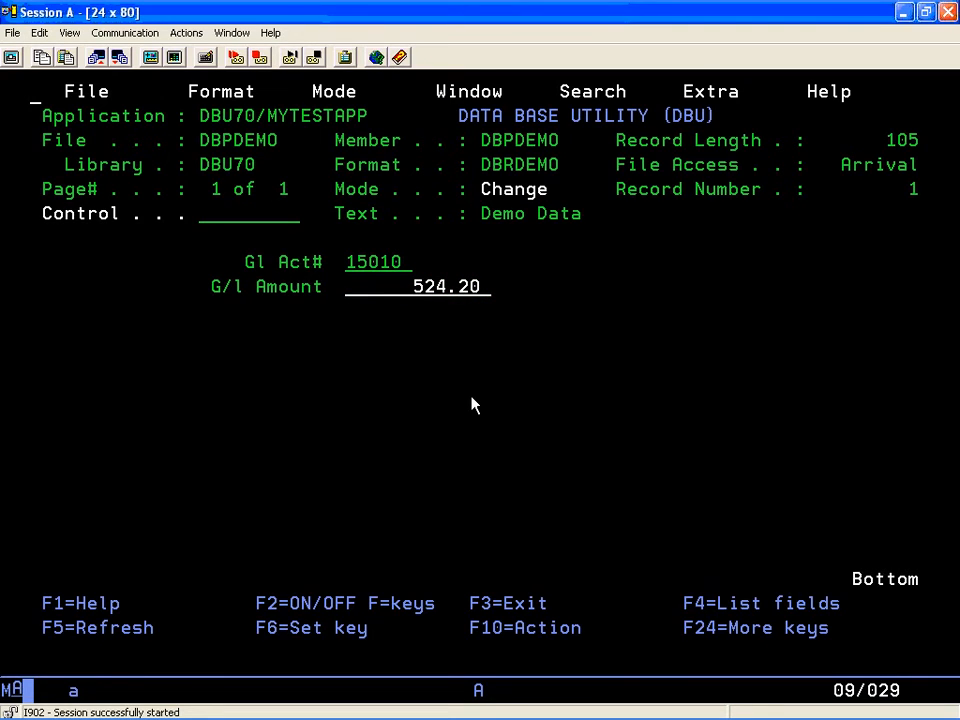
pyautogui.press('F3')
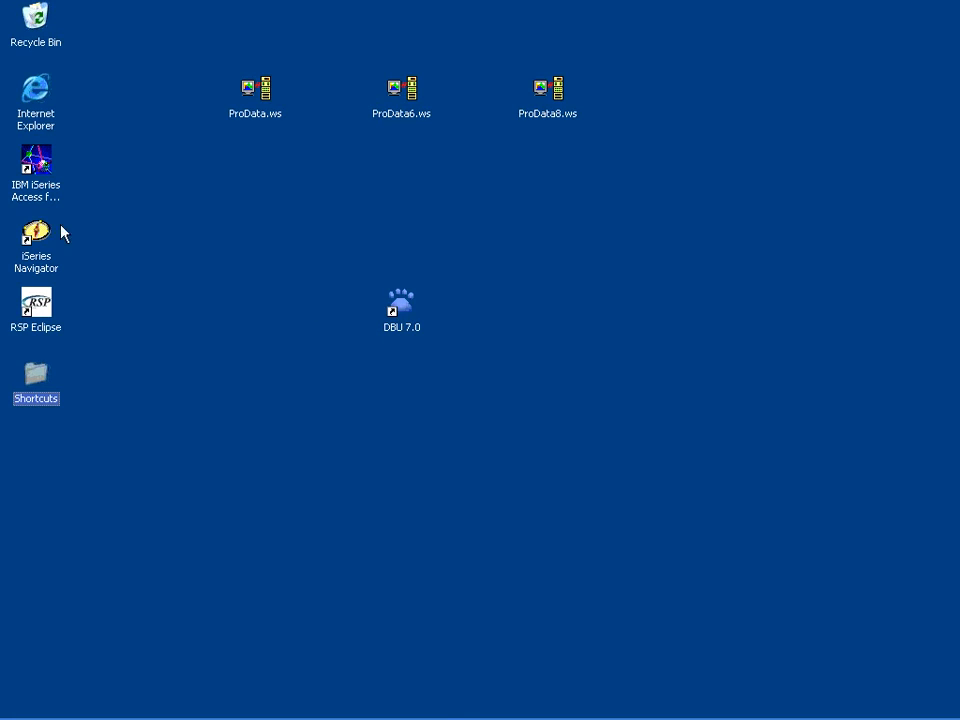
# Step: Switch to the DBU 7.0 graphical client on the desktop and open the file DBPDEMO from library list *LIBL
pyautogui.doubleClick(403, 303)
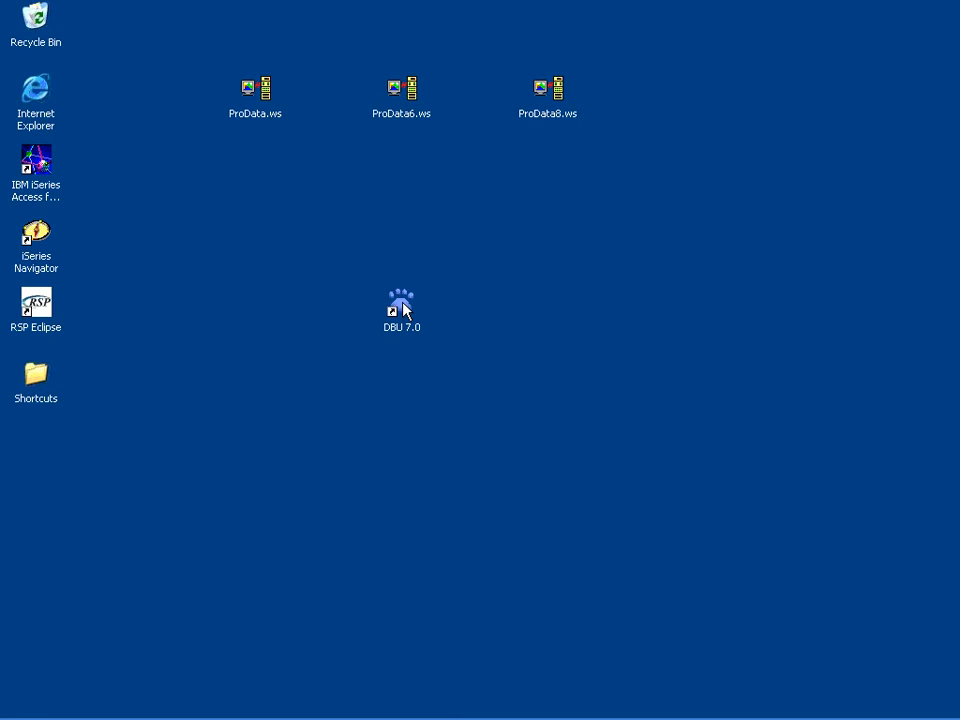
pyautogui.rightClick(403, 303)
pyautogui.click(462, 312)
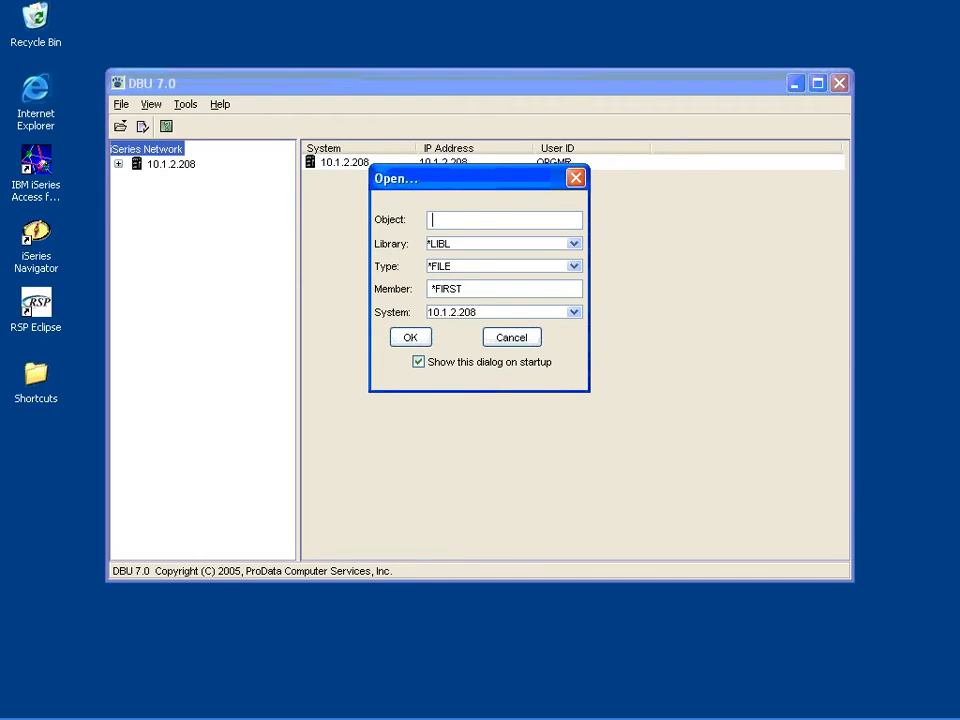
pyautogui.write('DBPDEMO')
pyautogui.click(413, 339)
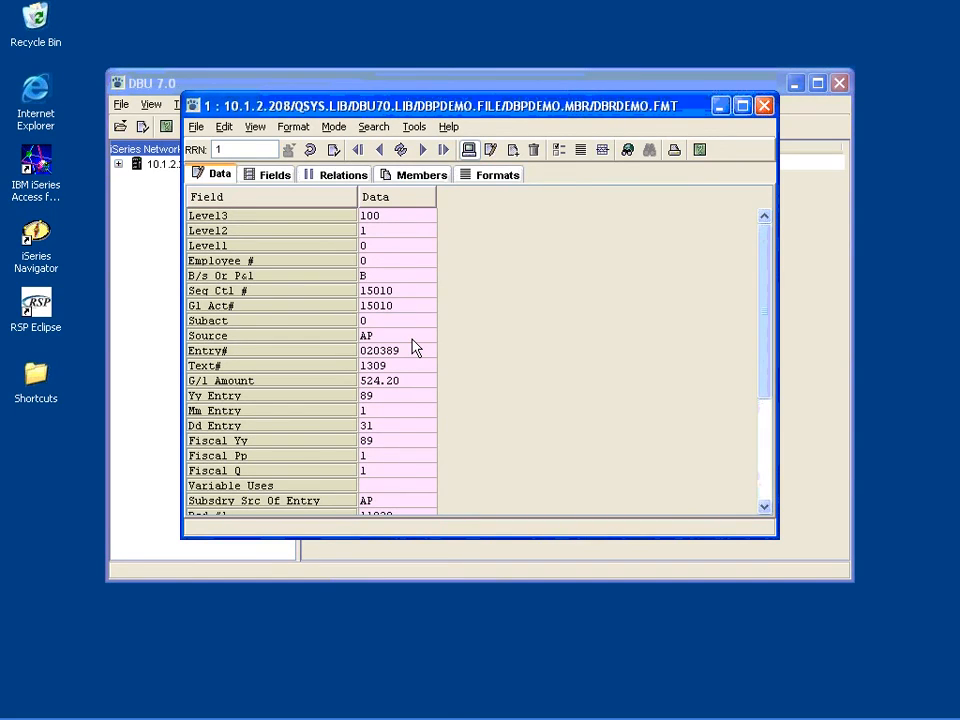
# Step: Show the DBPDEMO data in multiple-record format and change the mode to Edit
pyautogui.click(333, 127)
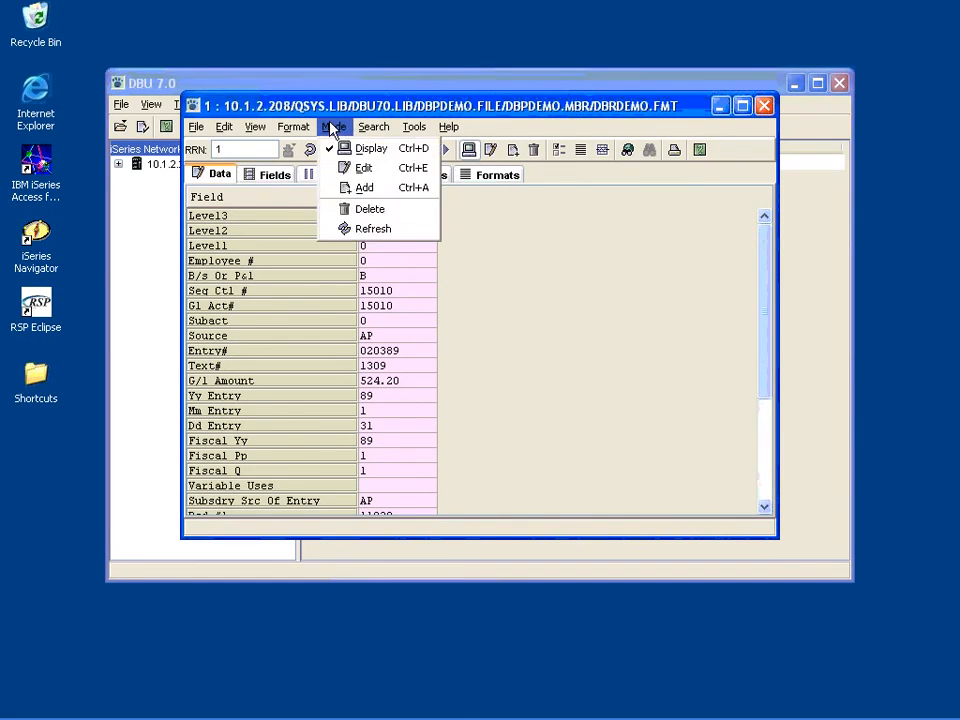
pyautogui.click(332, 126)
pyautogui.click(294, 127)
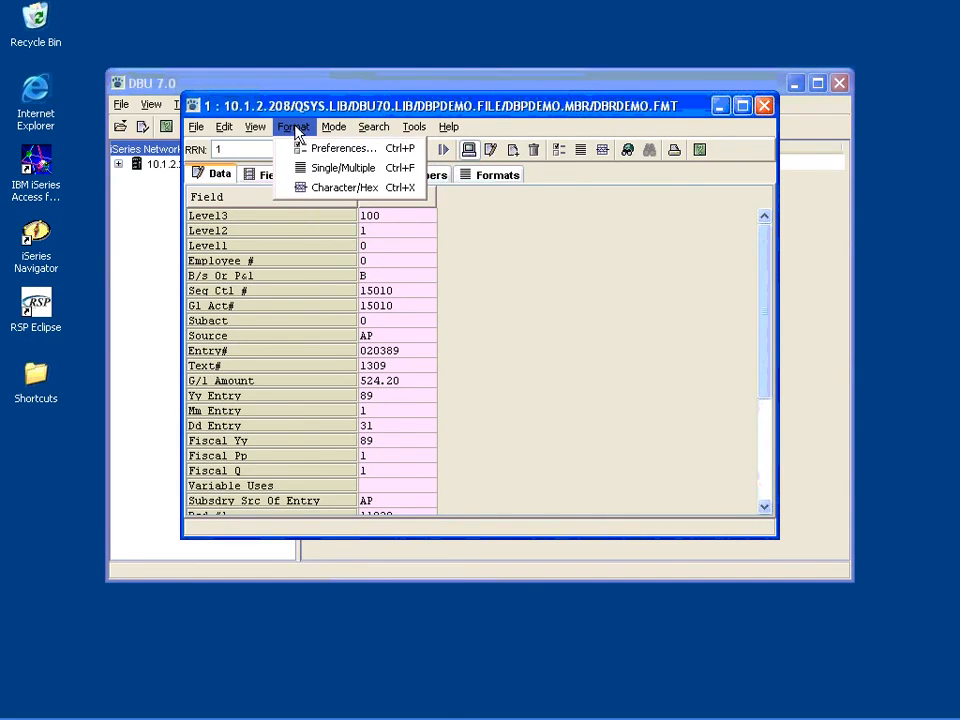
pyautogui.click(333, 170)
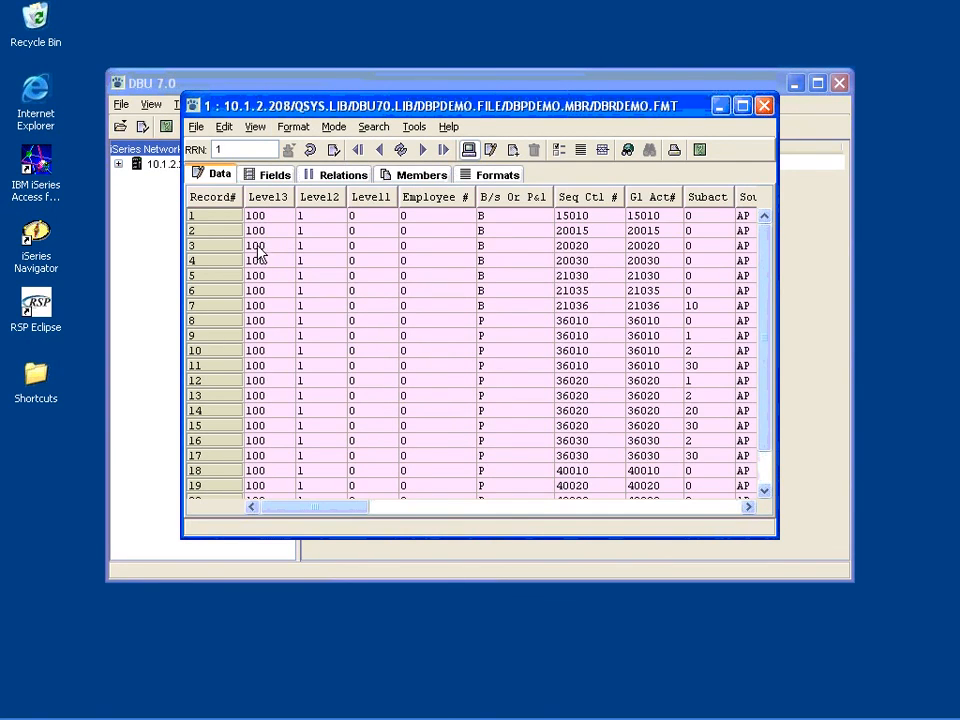
pyautogui.click(335, 127)
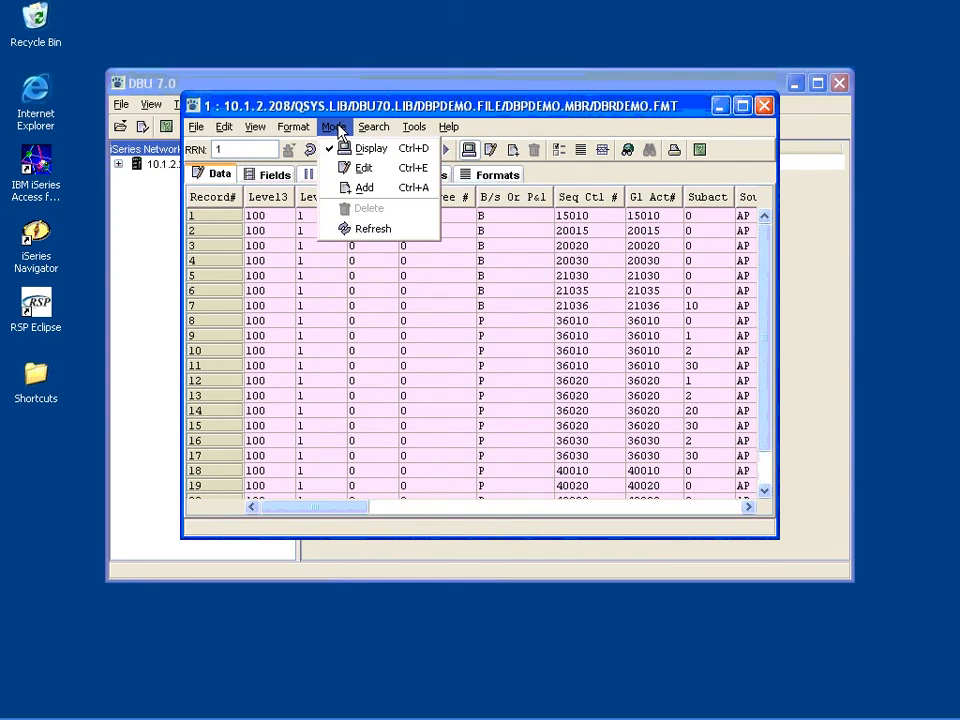
pyautogui.click(352, 167)
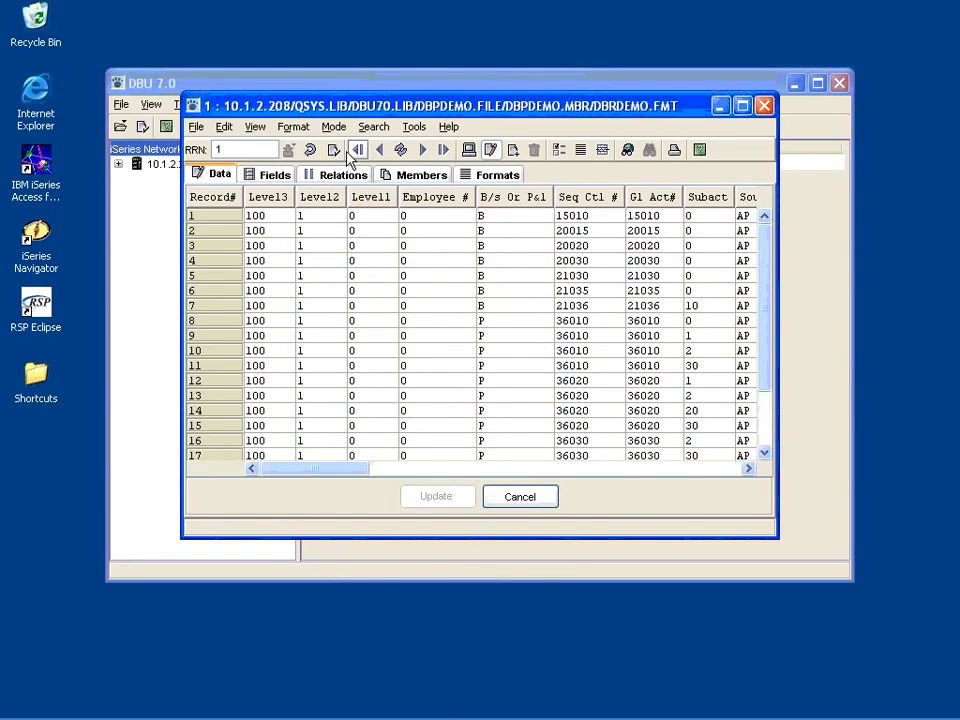
# Step: Exit the DBPDEMO window and open MYTESTAPP from the Dbu Applications of system 10.1.2.208
pyautogui.click(196, 130)
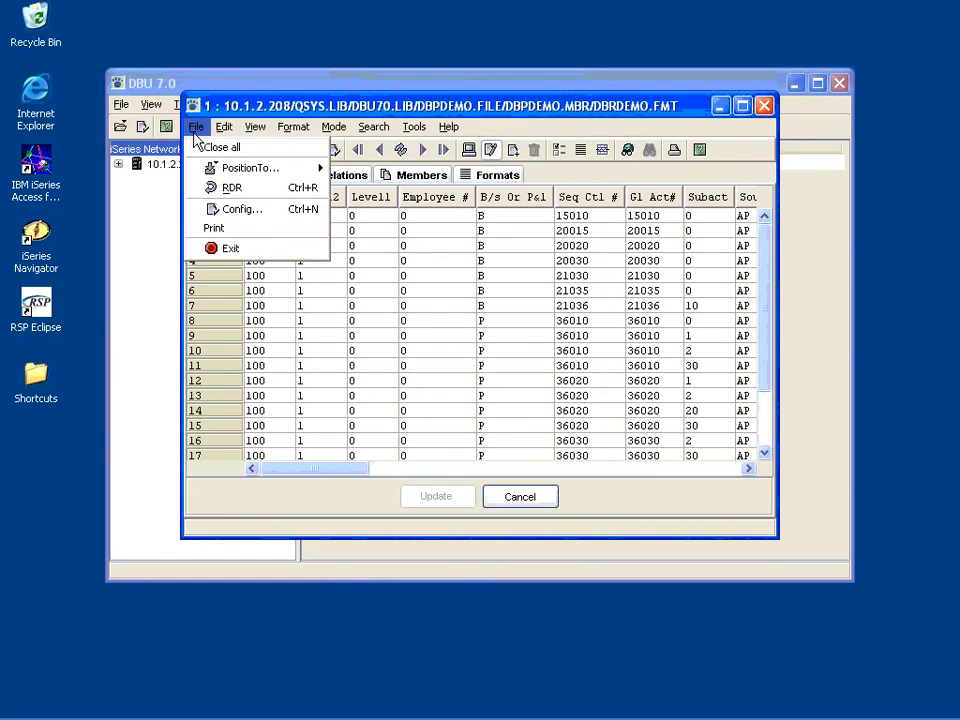
pyautogui.click(234, 251)
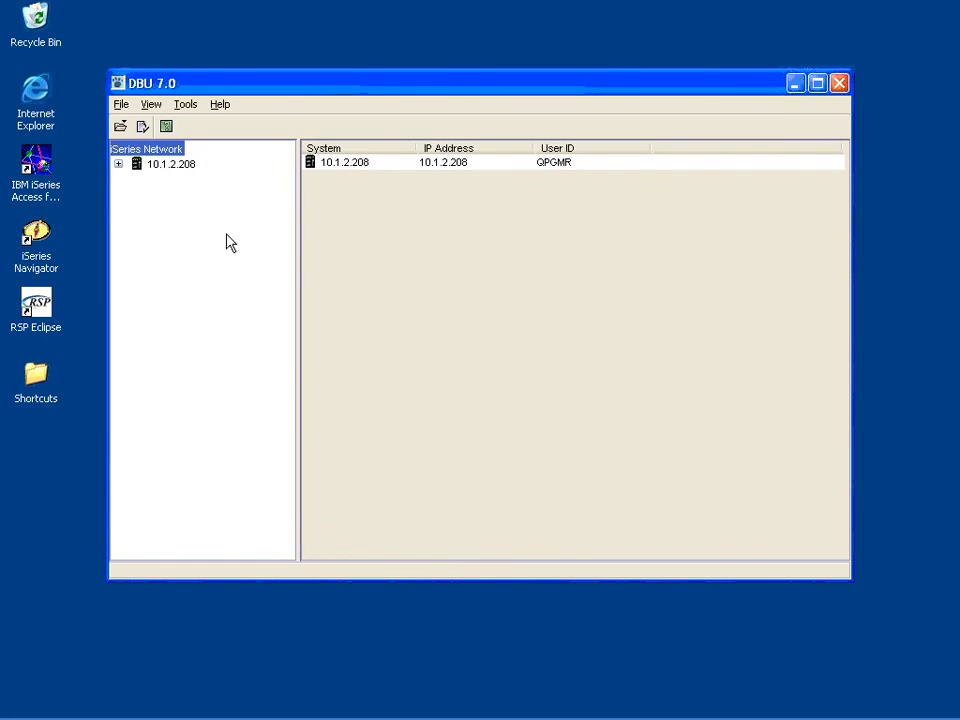
pyautogui.click(179, 170)
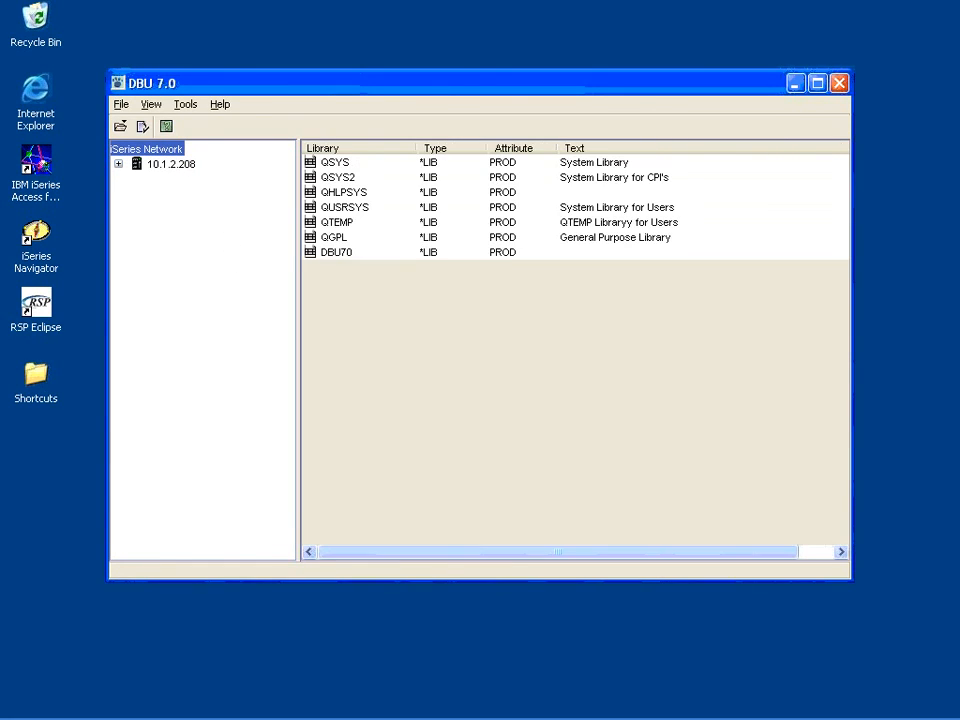
pyautogui.rightClick(185, 170)
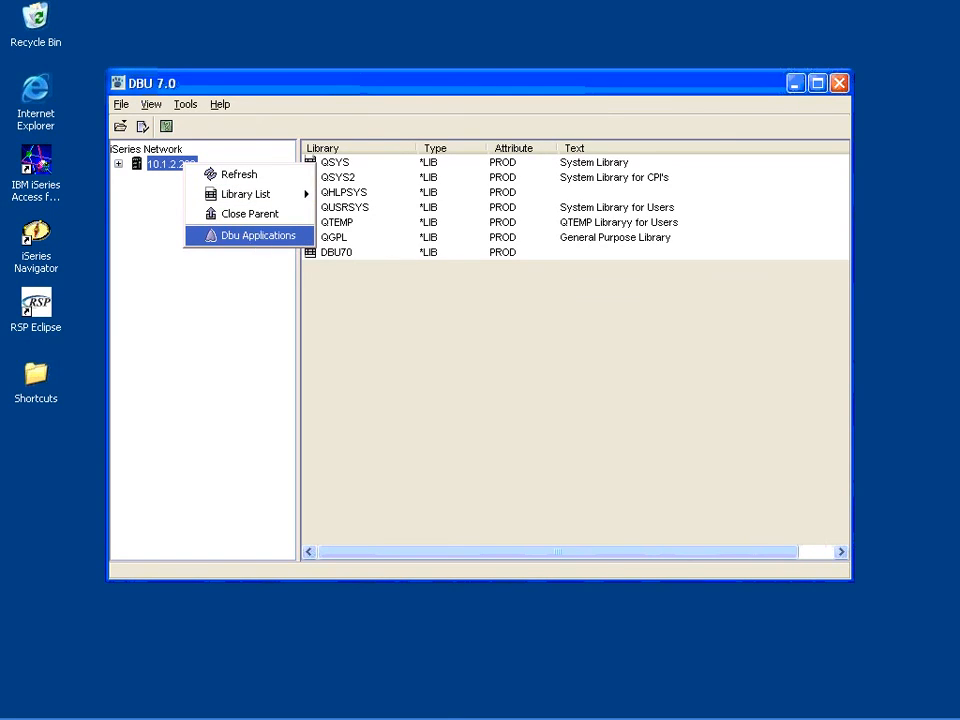
pyautogui.click(258, 236)
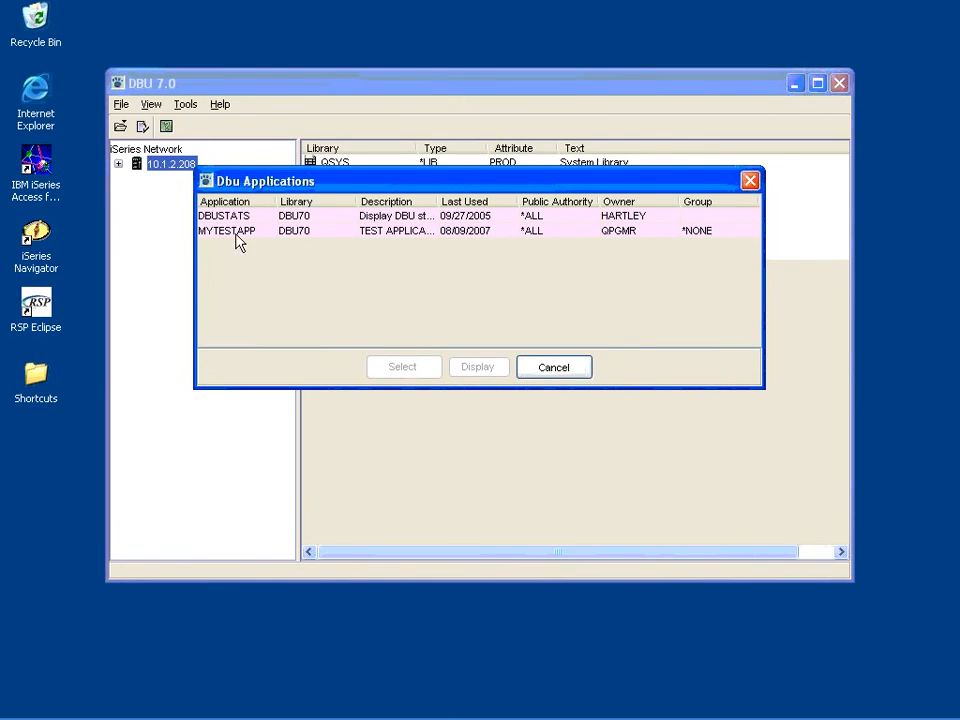
pyautogui.click(235, 233)
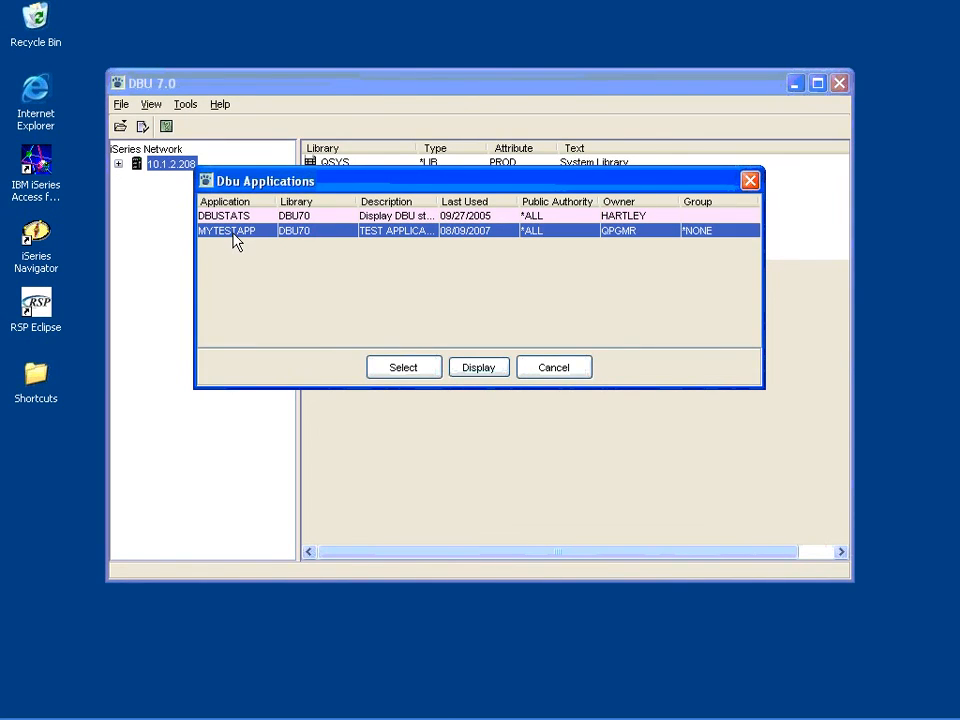
pyautogui.click(424, 376)
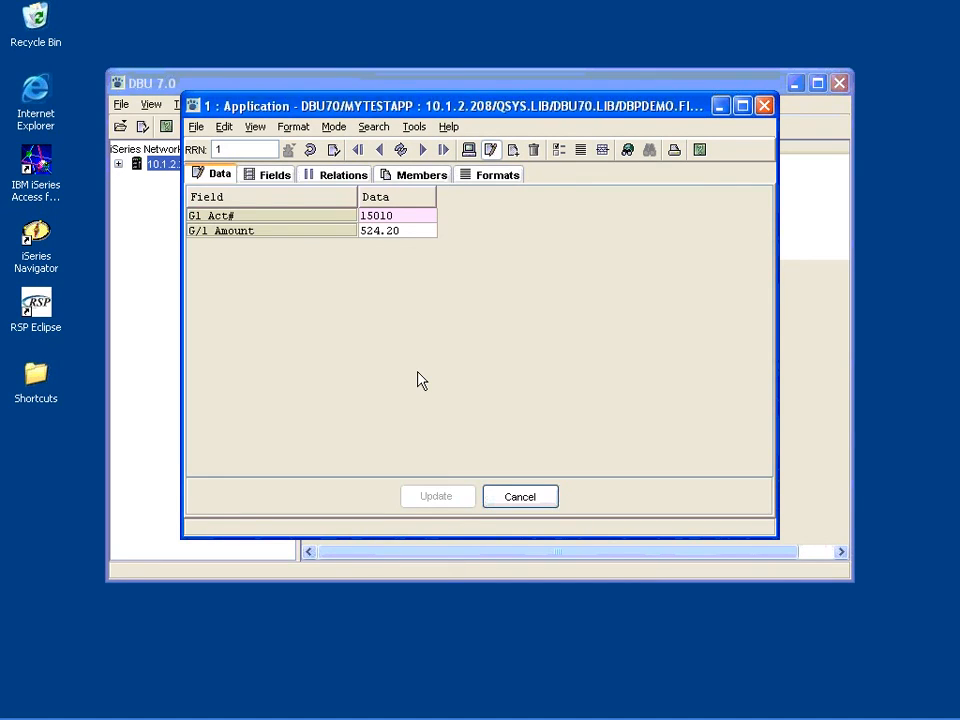
# Step: Set the G/l Amount of record 1 to 523.20, update the record and return to it
pyautogui.click(372, 232)
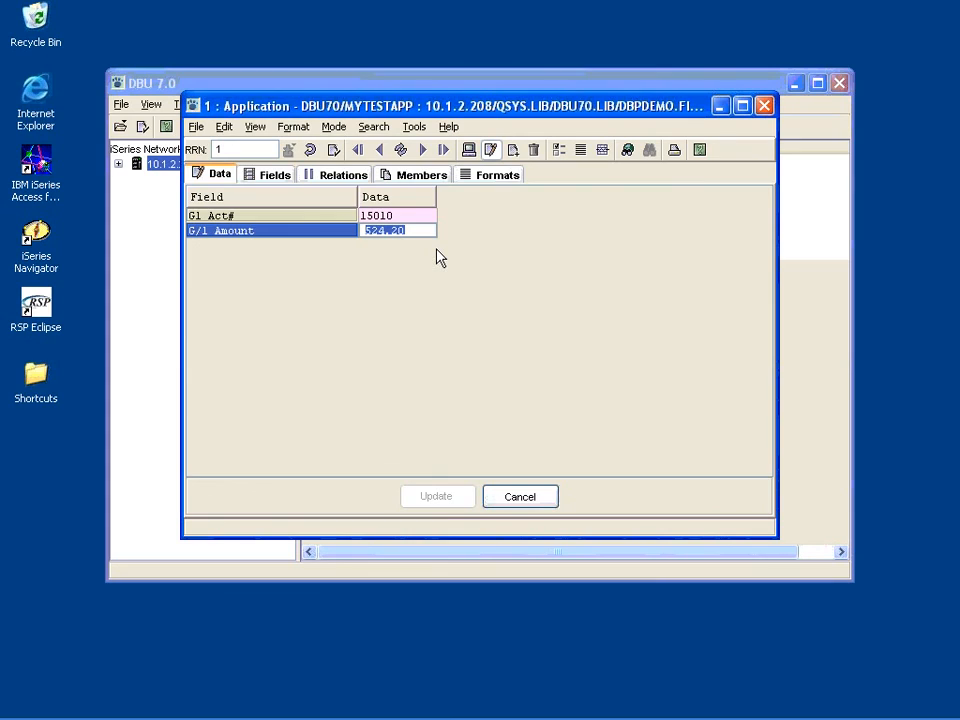
pyautogui.write('523.20')
pyautogui.hotkey('shift', 'Home')
pyautogui.press('Return')
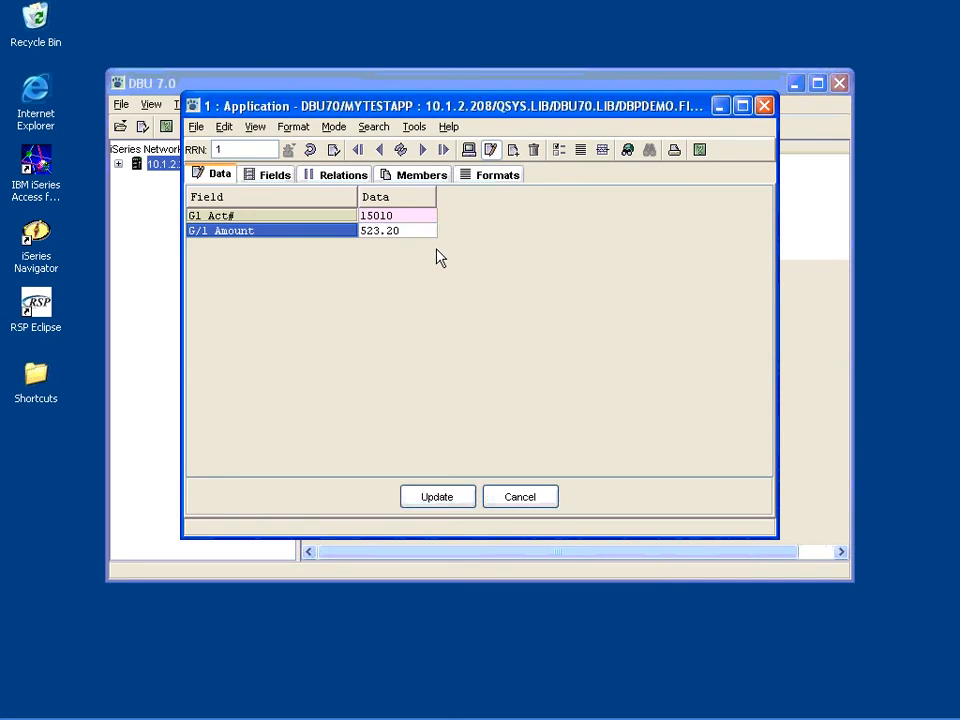
pyautogui.click(449, 505)
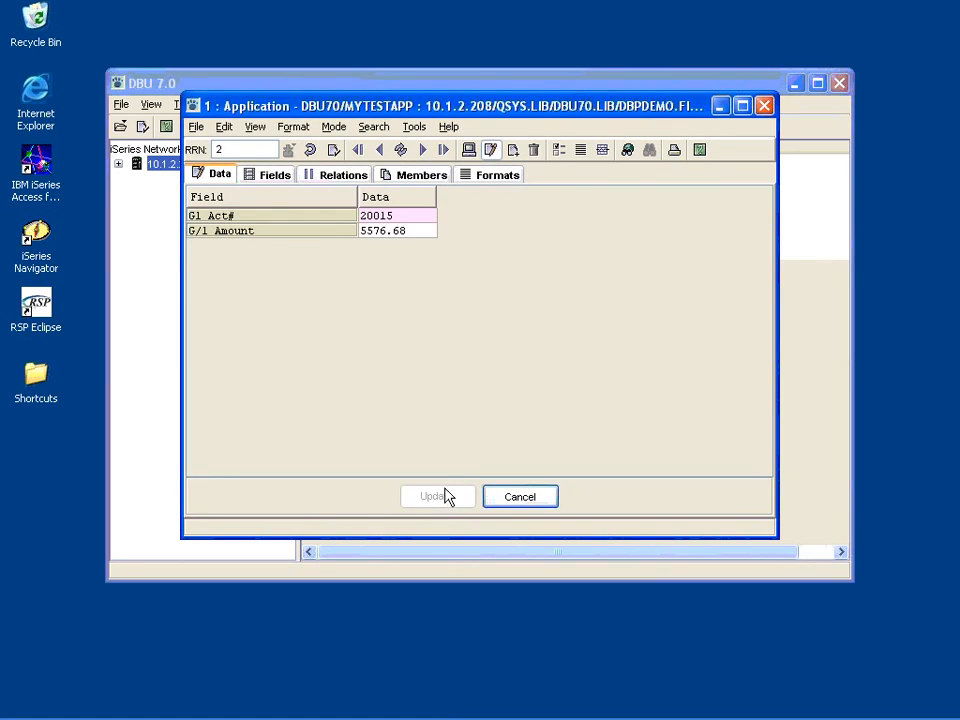
pyautogui.press('pageup')
# Step: Create a desktop icon for MYTESTAPP, and exit both the application and the DBU main window
pyautogui.click(415, 130)
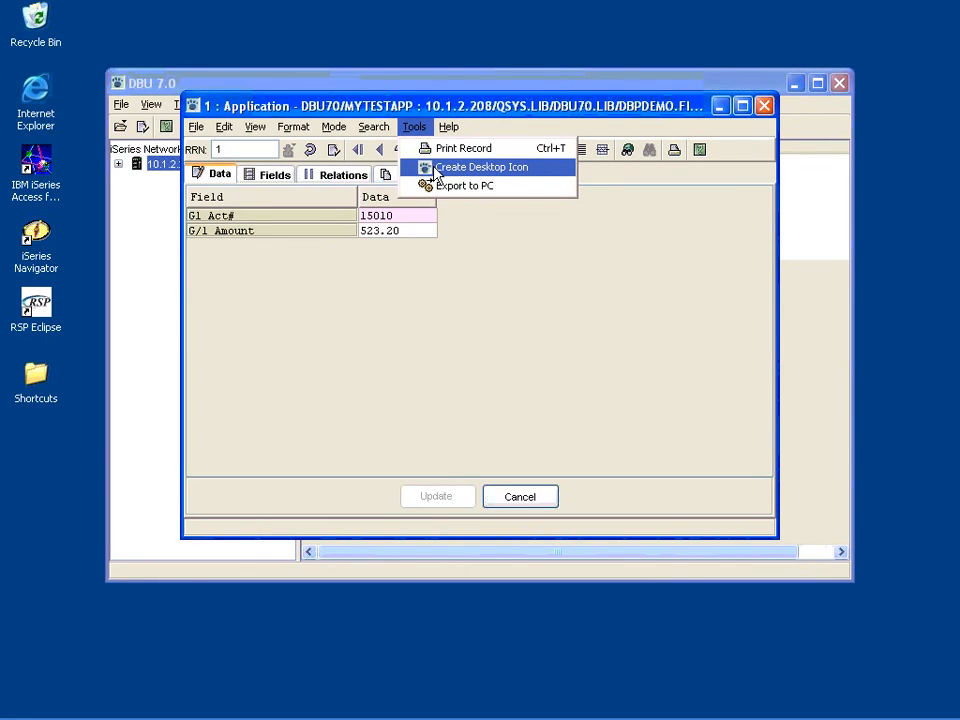
pyautogui.click(470, 167)
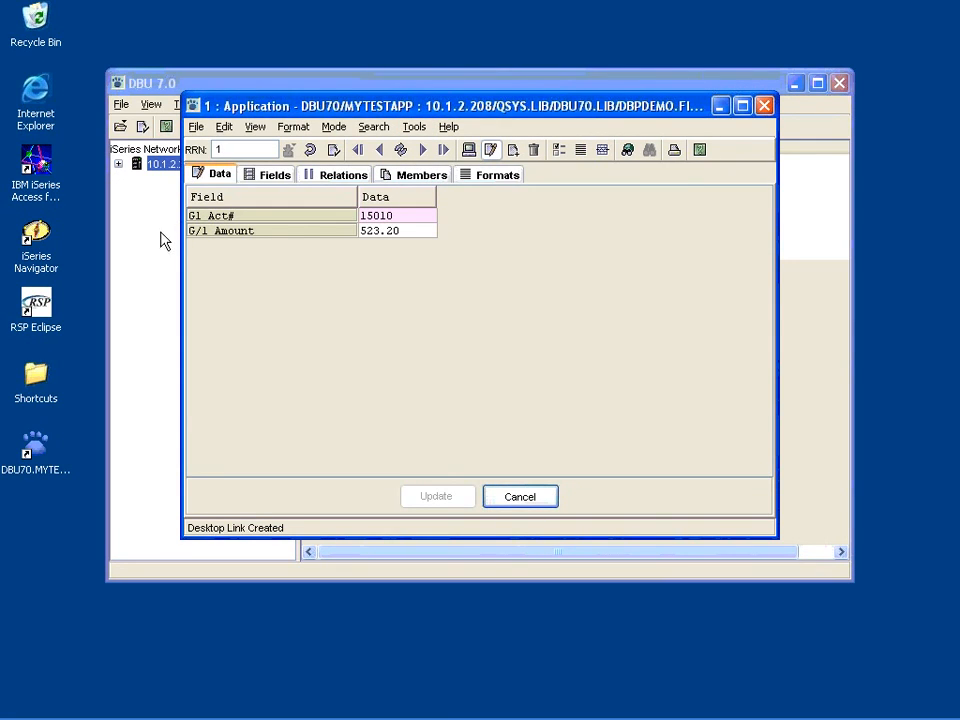
pyautogui.click(197, 130)
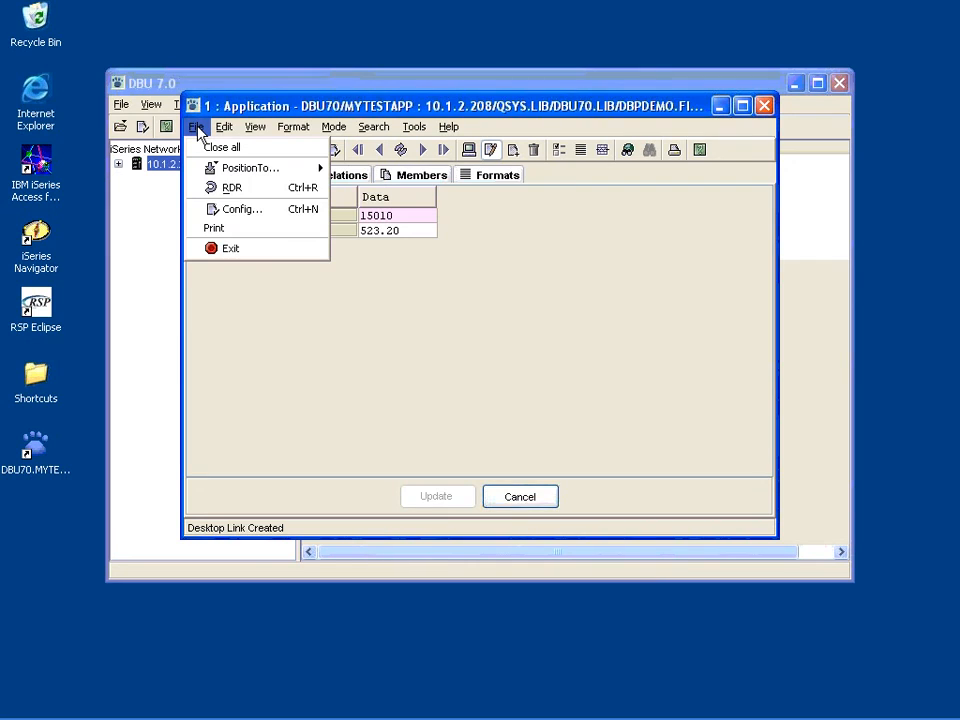
pyautogui.click(235, 249)
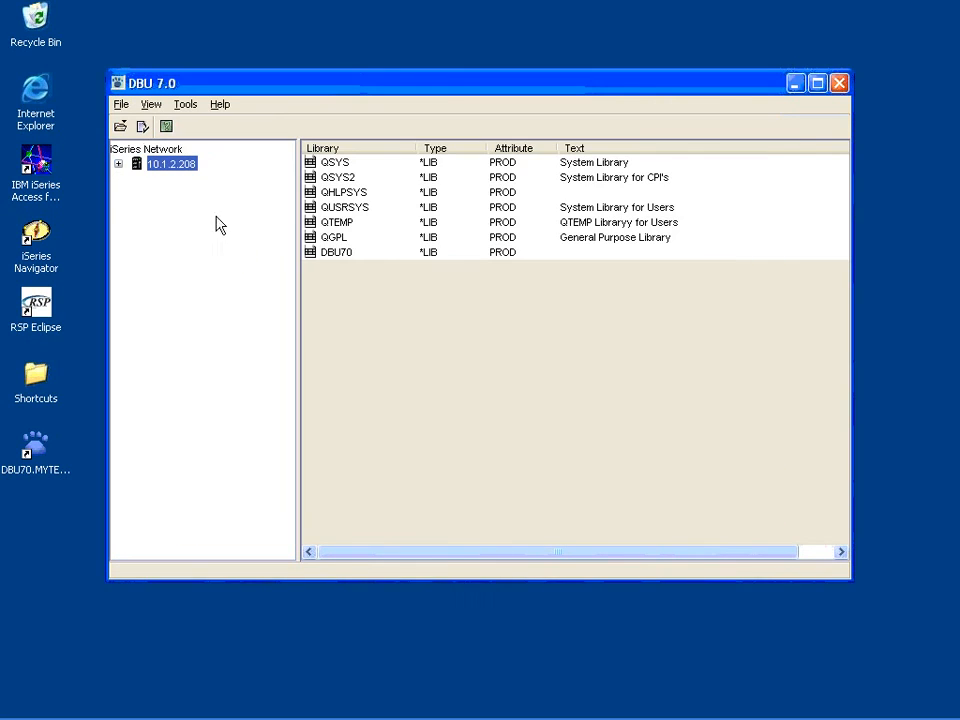
pyautogui.click(120, 104)
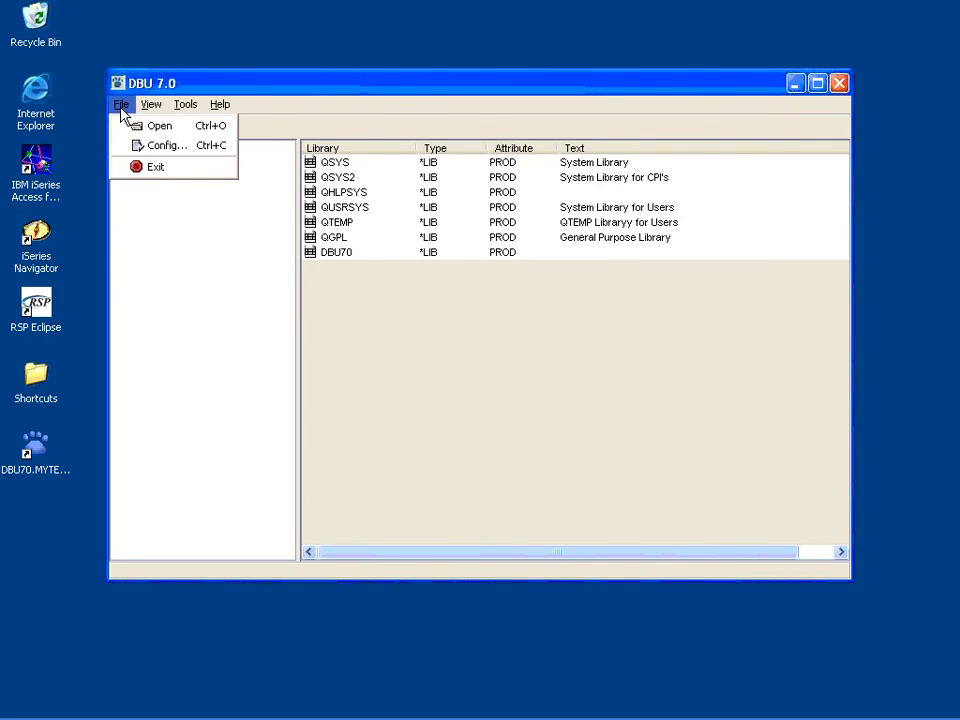
pyautogui.click(158, 168)
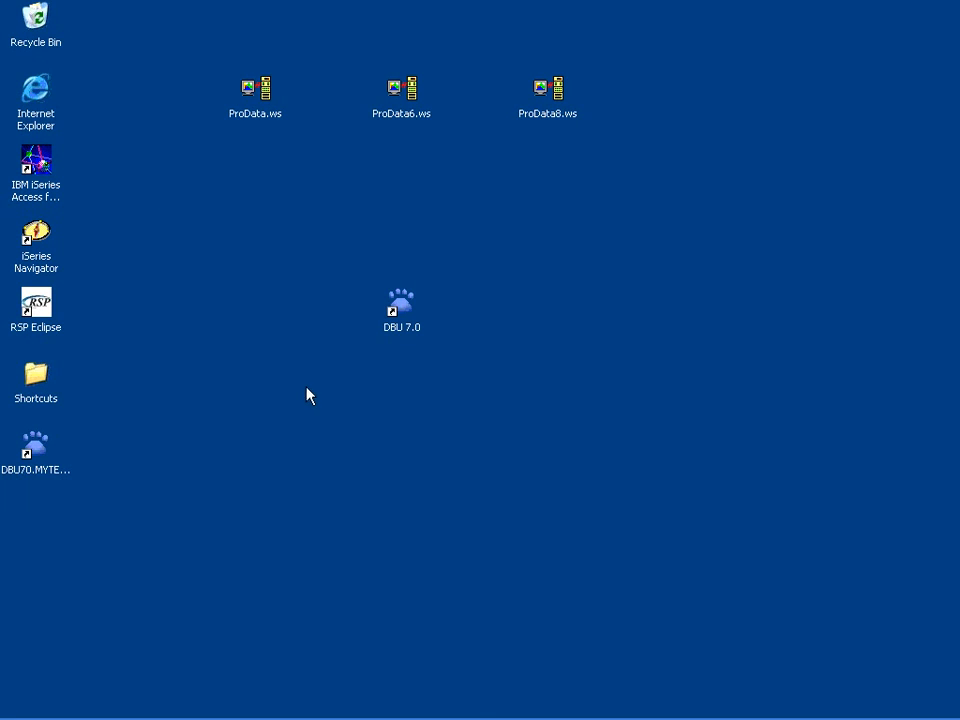
# Step: Launch MYTESTAPP directly from its desktop icon
pyautogui.click(41, 448)
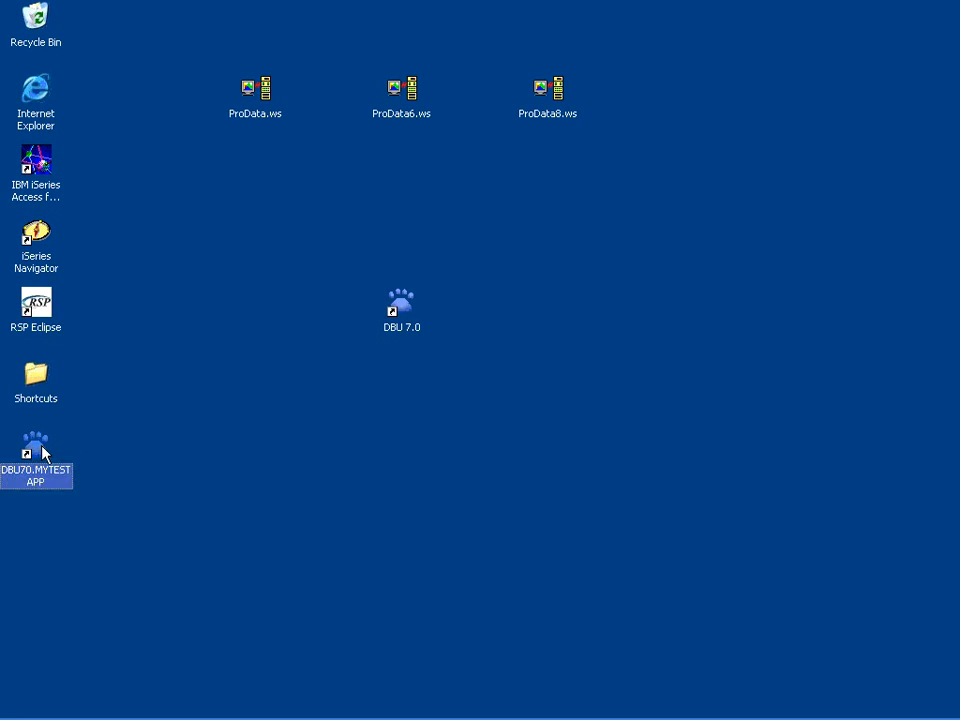
pyautogui.rightClick(41, 448)
pyautogui.click(72, 456)
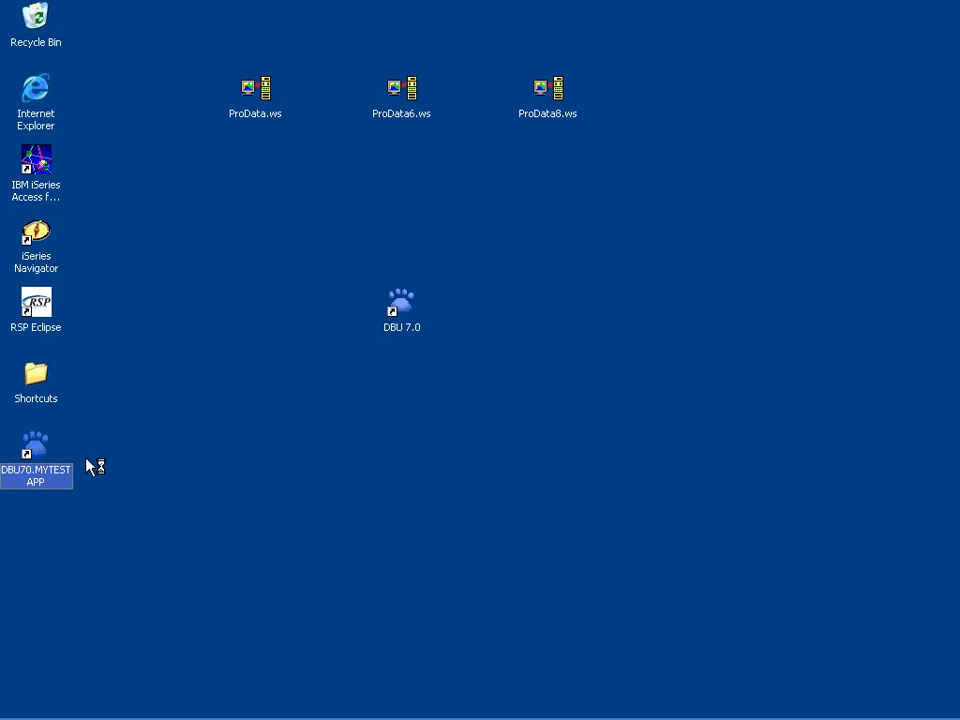